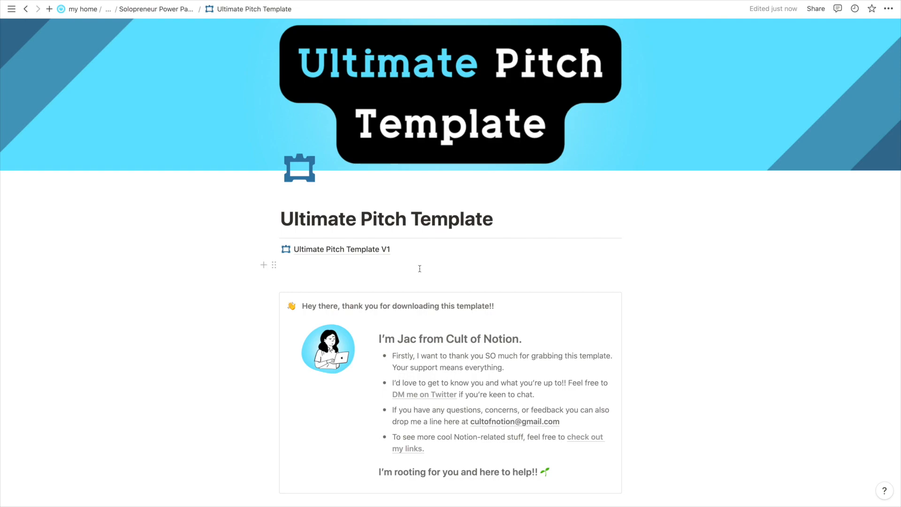
Open the Ultimate Pitch Template V1 subpage.
scroll(420, 269, "down", 1)
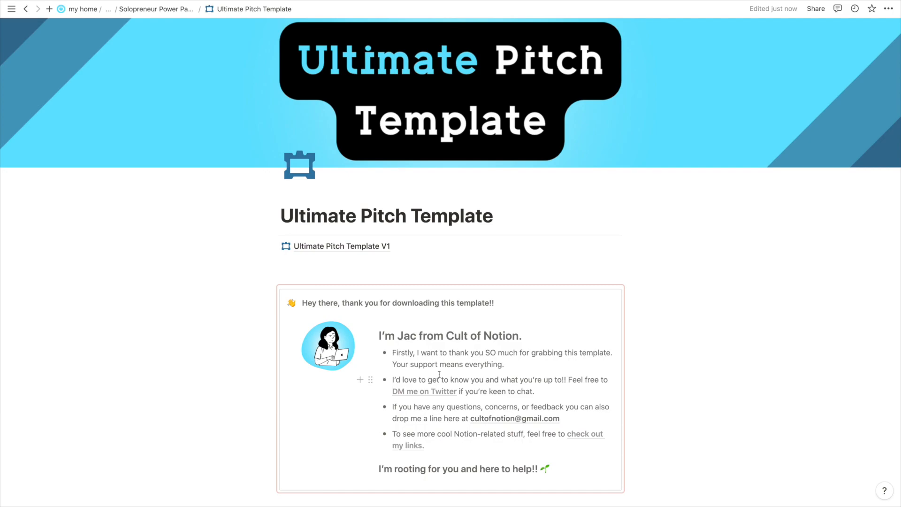
scroll(439, 374, "up", 1)
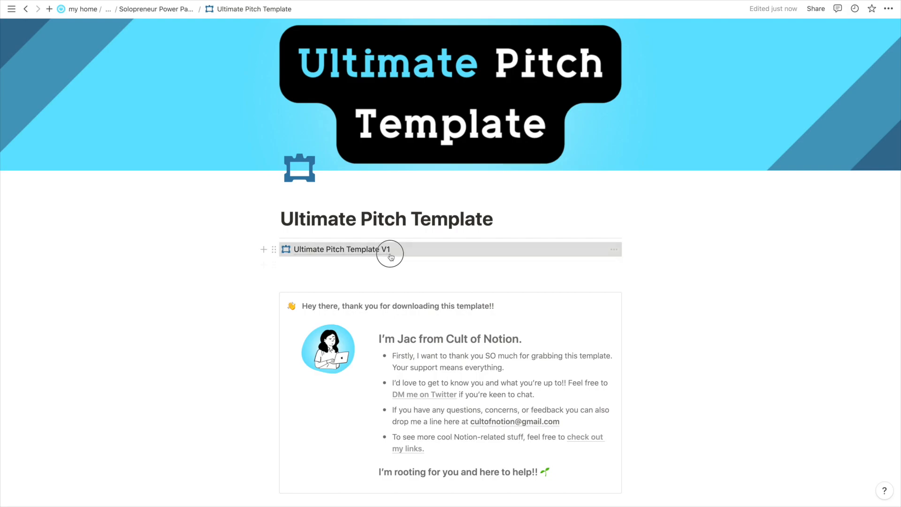
left_click(390, 252)
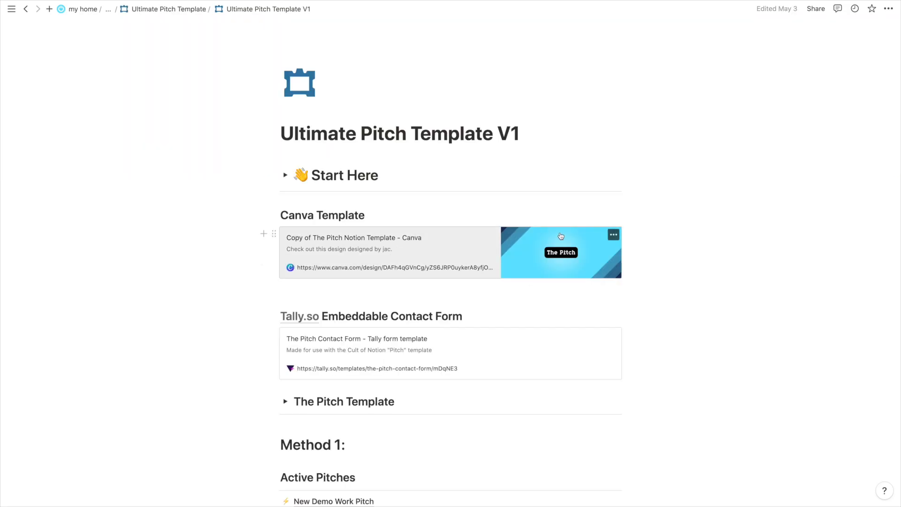
Scroll past the Canva and Tally.so bookmarks and expand The Pitch Template toggle.
scroll(495, 171, "down", 1)
scroll(495, 171, "down", 5)
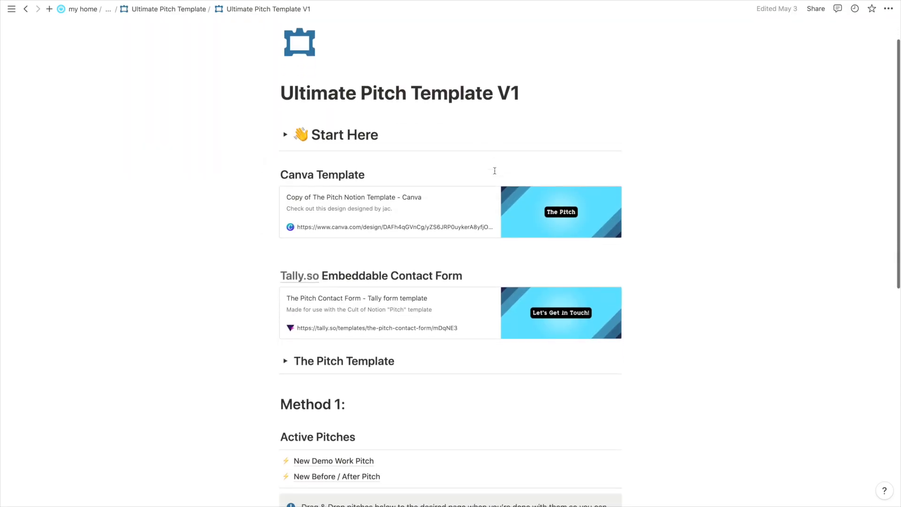
scroll(245, 229, "down", 5)
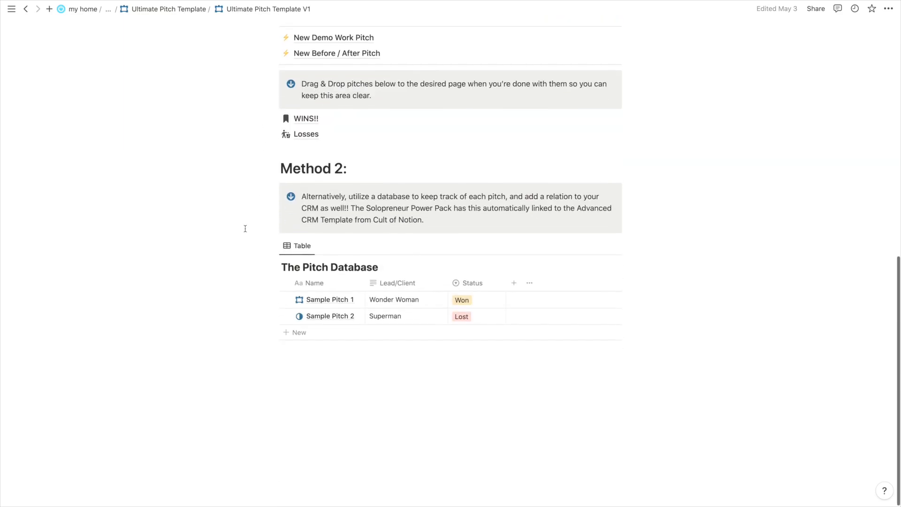
scroll(245, 229, "up", 10)
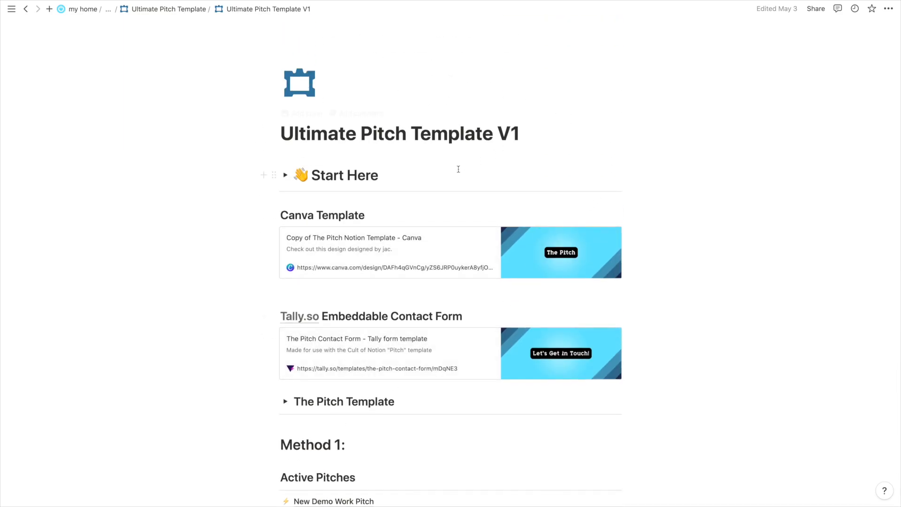
scroll(459, 169, "down", 1)
scroll(459, 169, "up", 1)
scroll(403, 171, "down", 3)
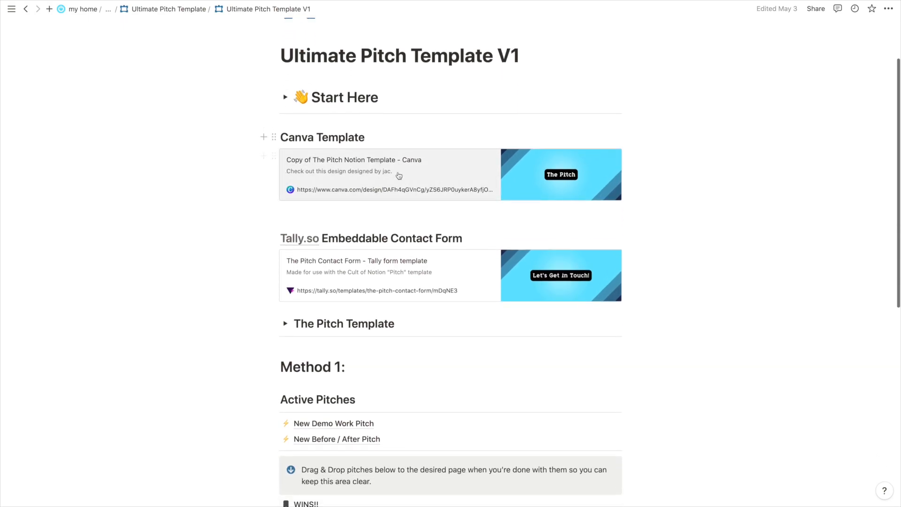
scroll(403, 170, "down", 2)
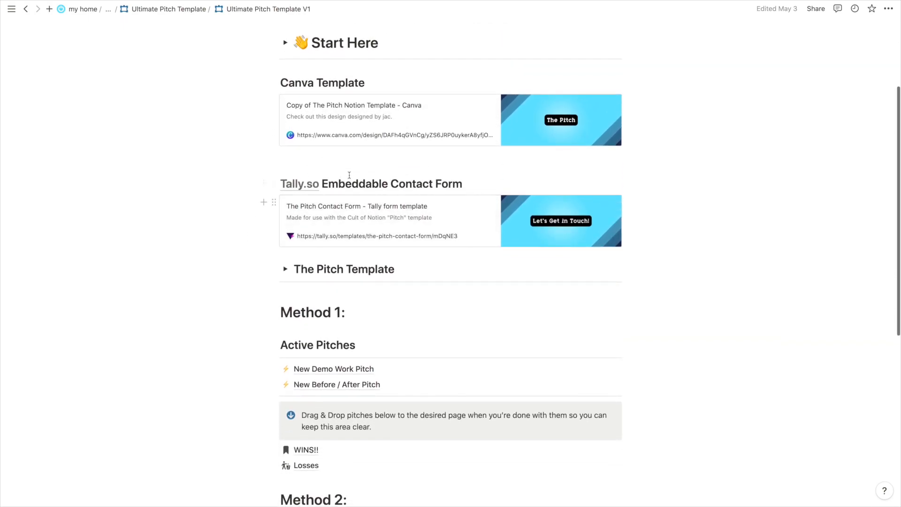
scroll(483, 216, "down", 2)
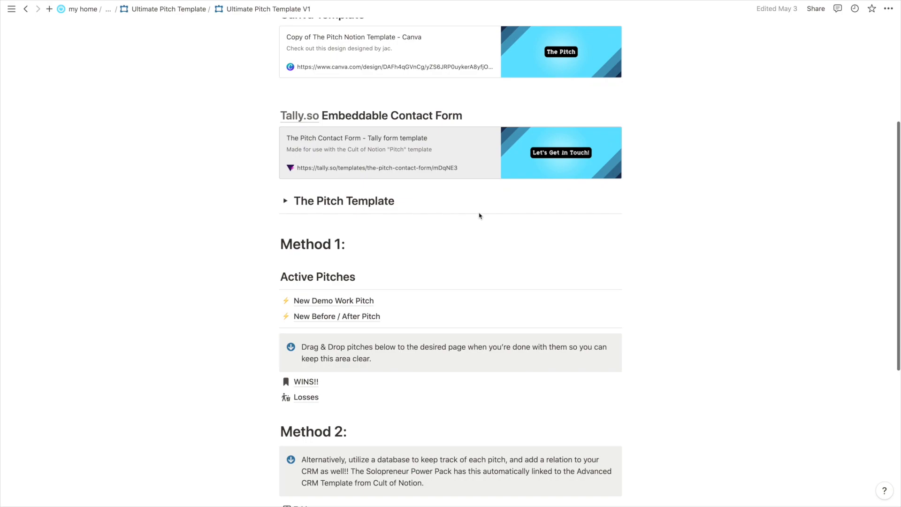
scroll(286, 205, "down", 4)
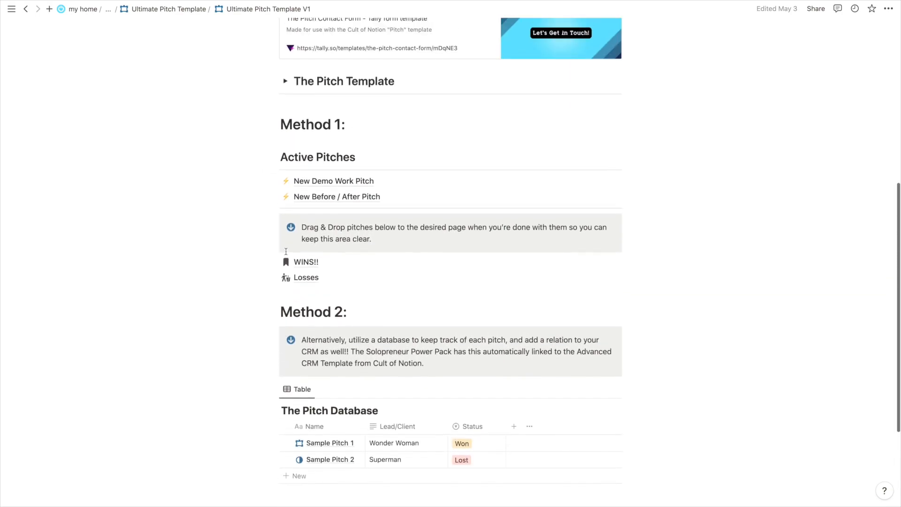
scroll(286, 252, "up", 10)
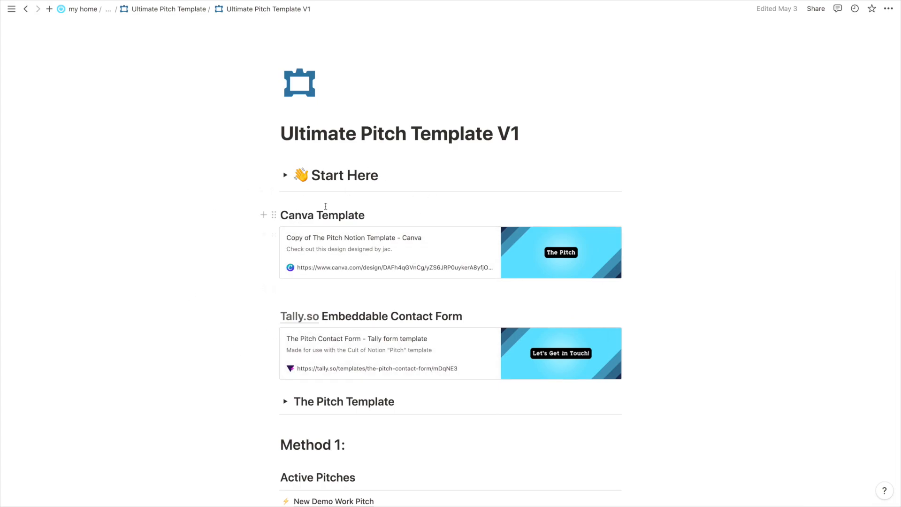
scroll(334, 290, "down", 1)
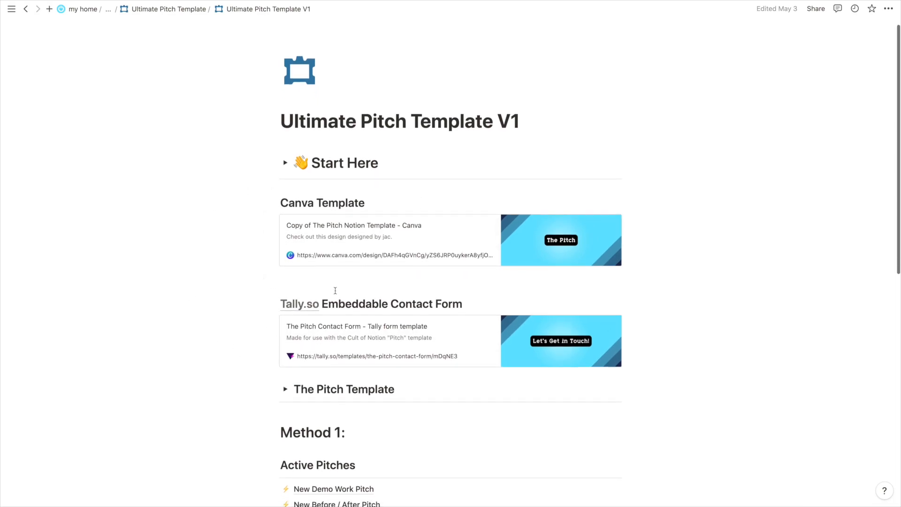
scroll(336, 291, "down", 5)
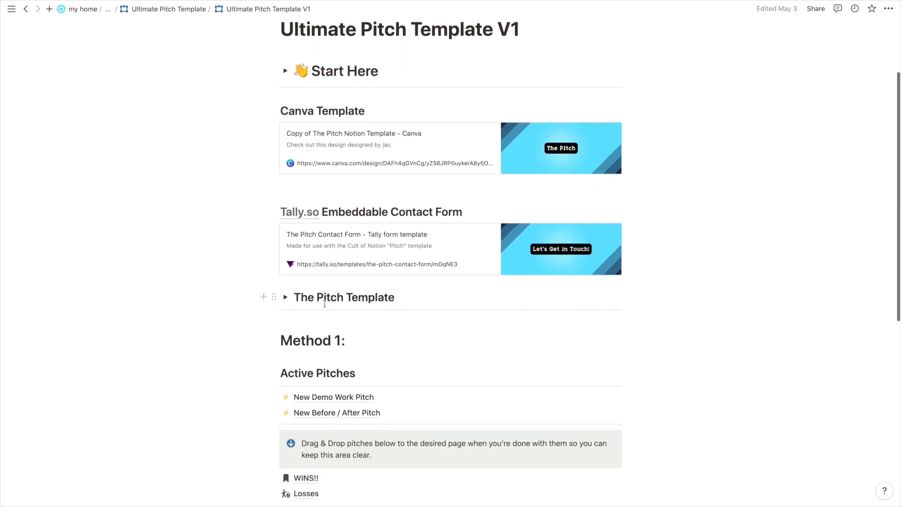
left_click(285, 296)
scroll(289, 299, "down", 2)
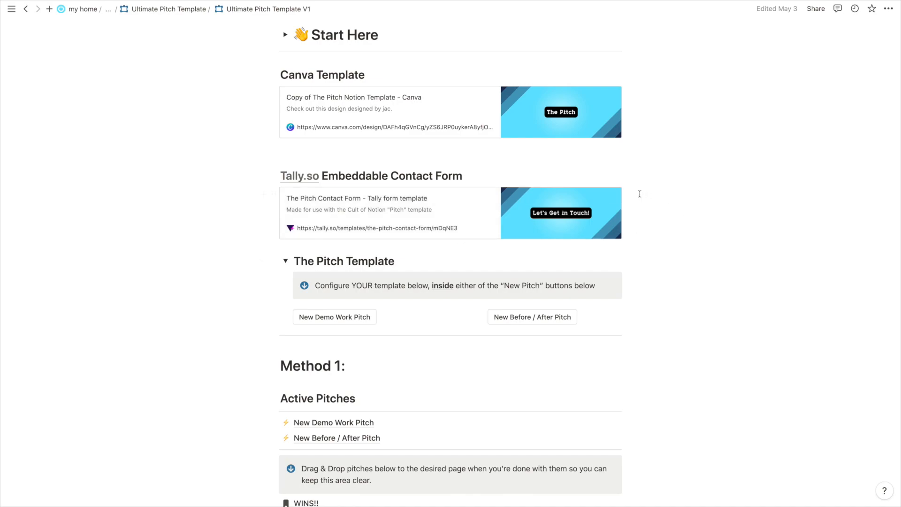
scroll(519, 187, "up", 3)
scroll(518, 186, "up", 2)
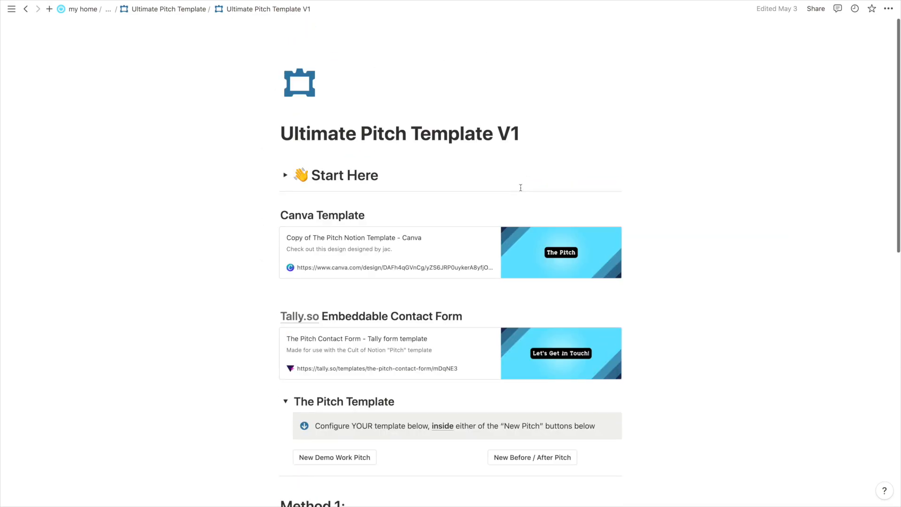
scroll(563, 263, "down", 2)
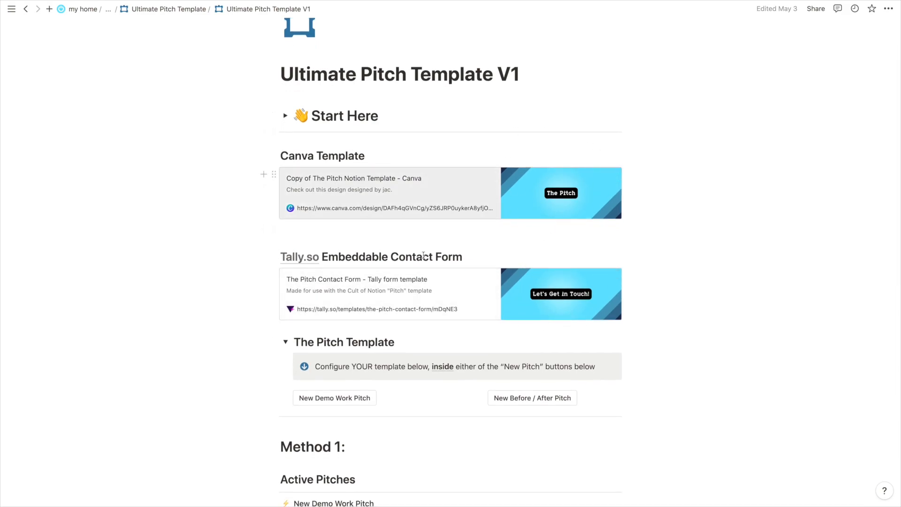
scroll(466, 291, "down", 1)
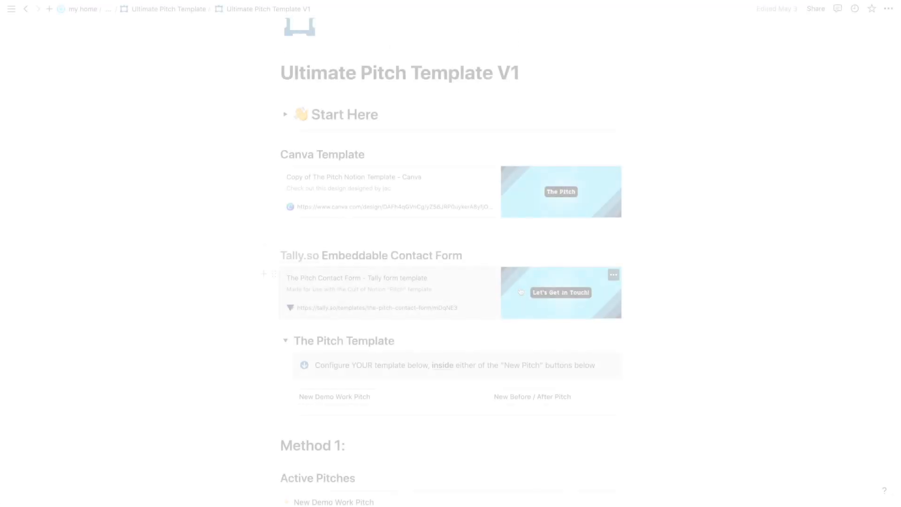
scroll(519, 293, "down", 5)
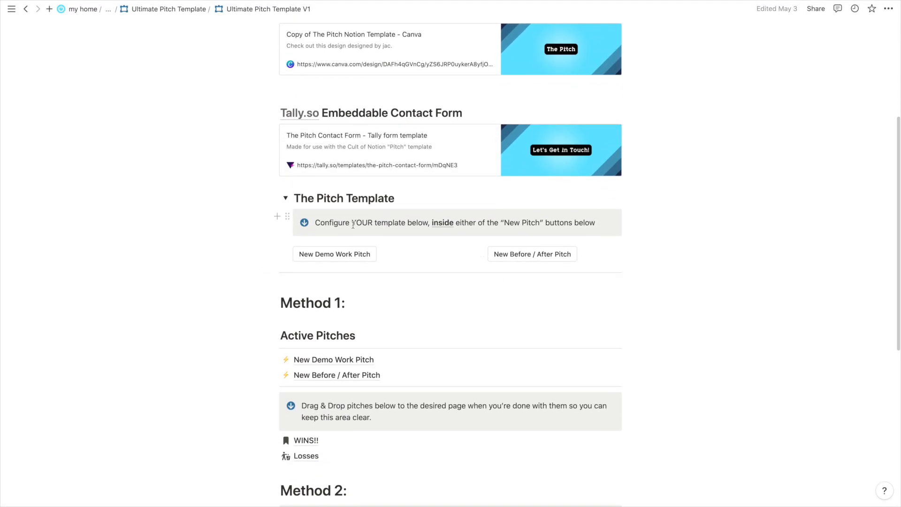
scroll(489, 272, "down", 1)
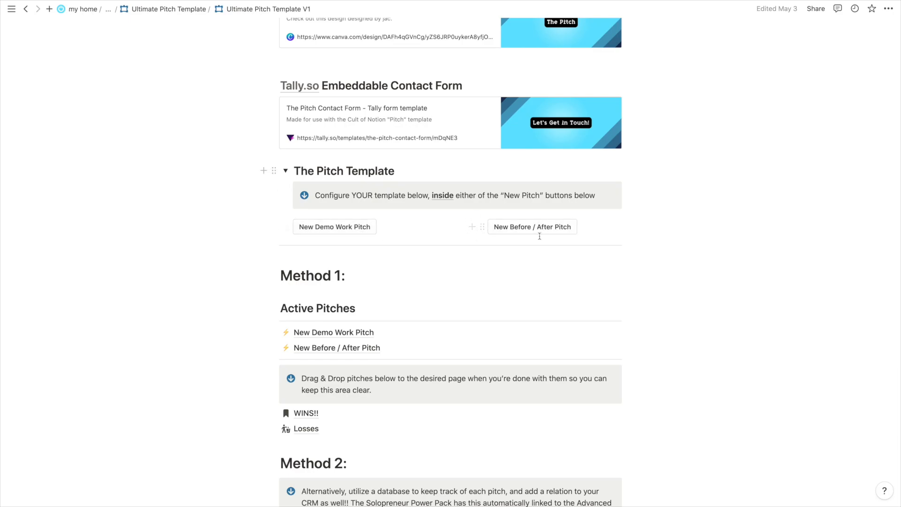
scroll(539, 234, "down", 1)
Create a New Demo Work Pitch page with its button, open it, and review its Share settings.
left_click(353, 203)
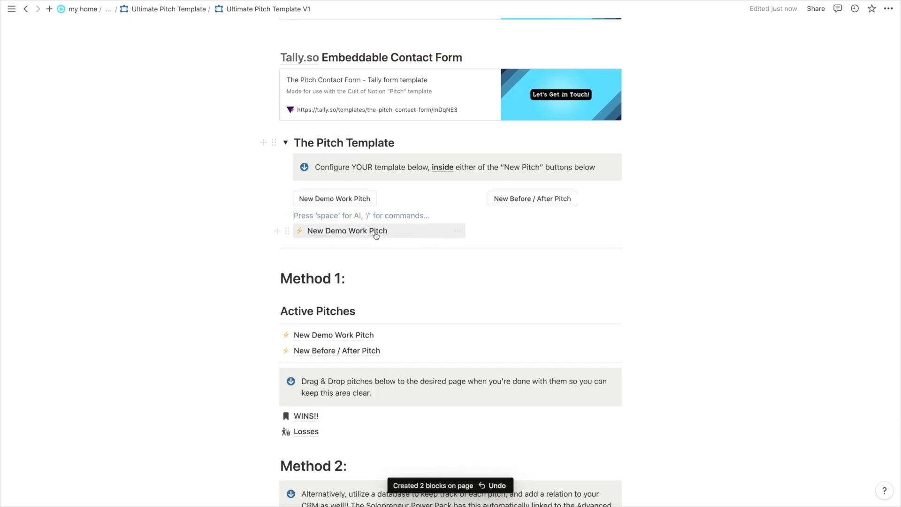
left_click(337, 233)
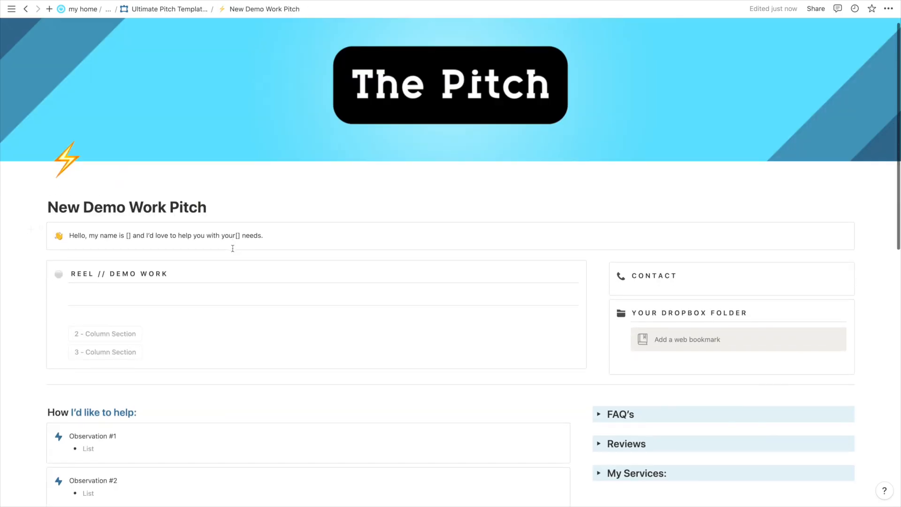
scroll(233, 249, "down", 3)
scroll(233, 249, "down", 10)
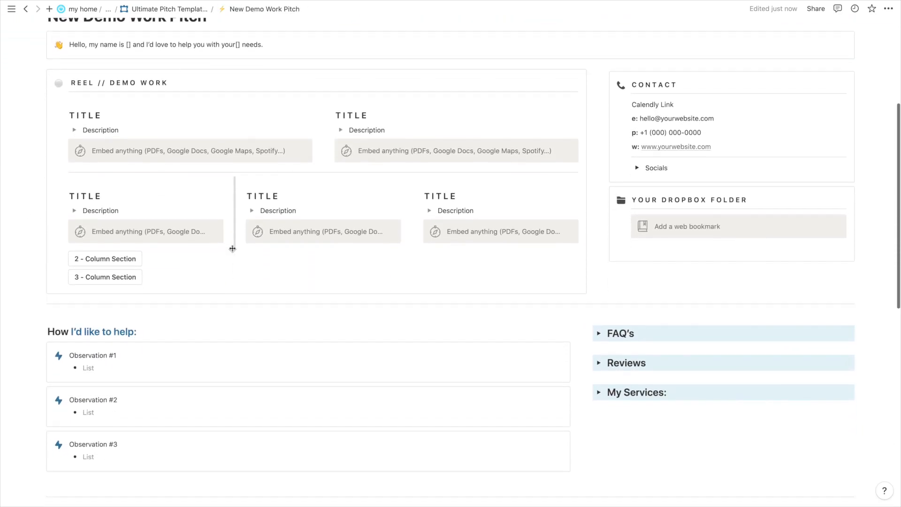
scroll(232, 248, "down", 3)
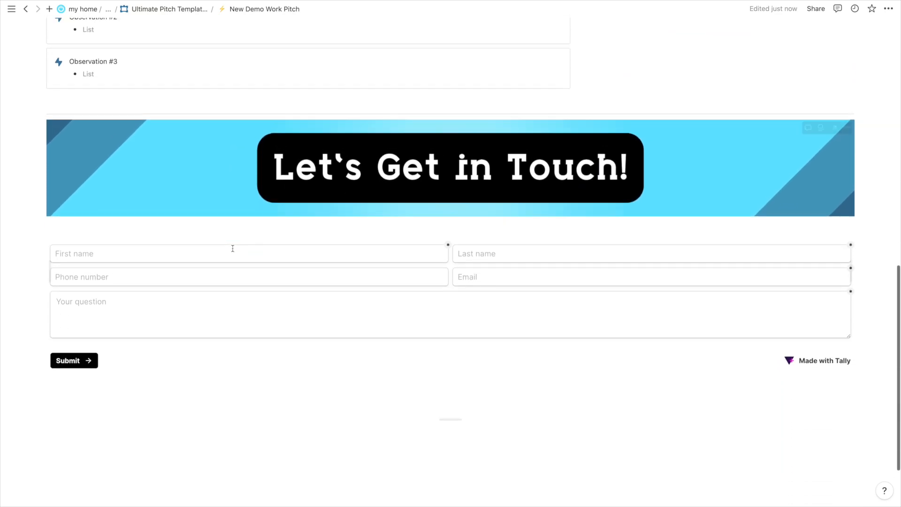
scroll(233, 248, "up", 15)
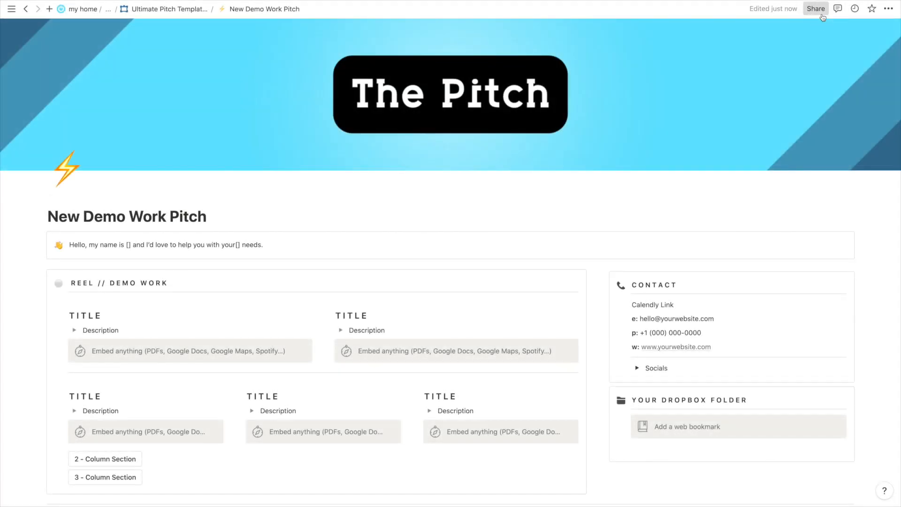
left_click(817, 9)
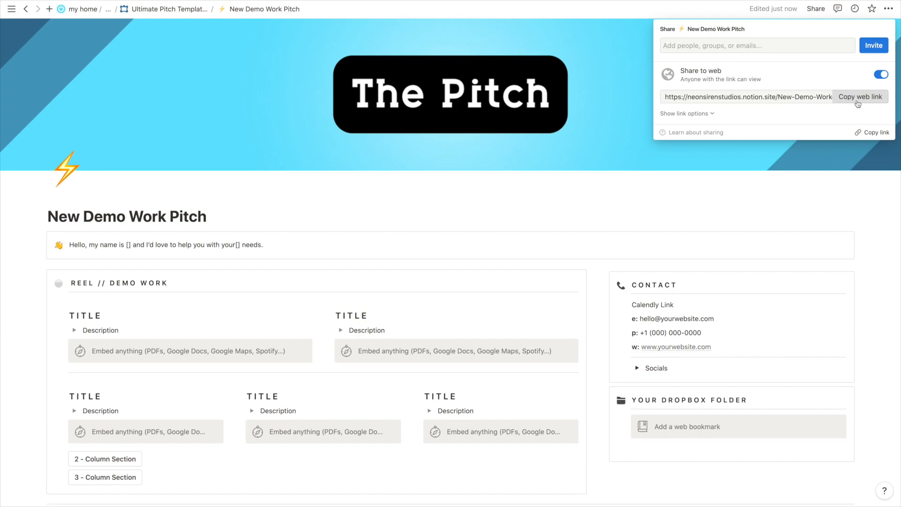
left_click(477, 250)
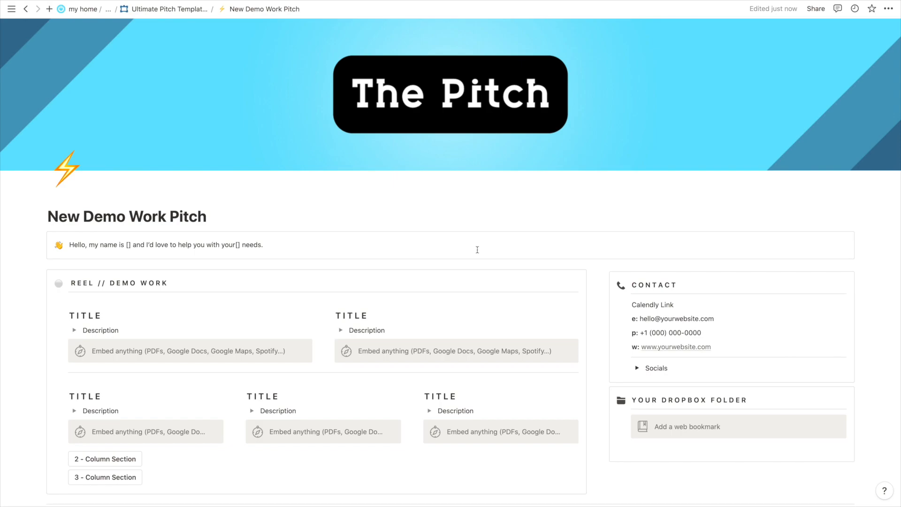
scroll(477, 250, "down", 2)
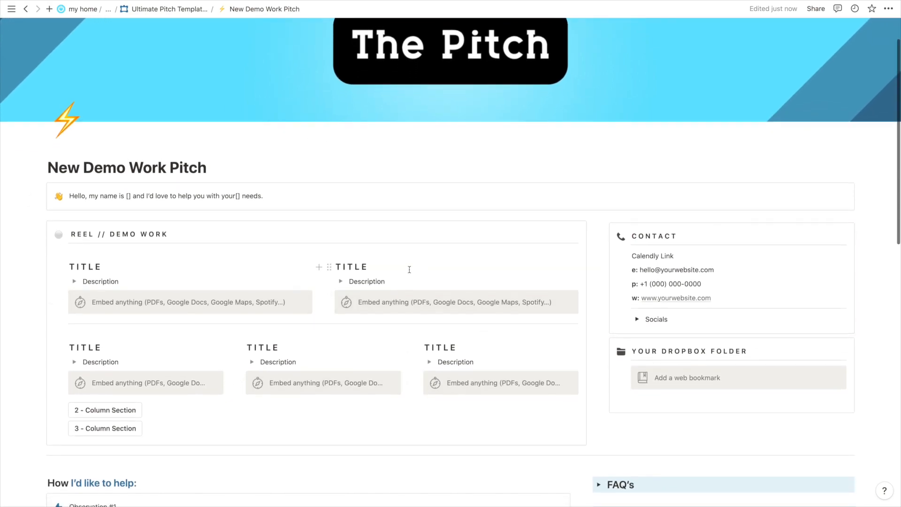
scroll(410, 270, "down", 3)
scroll(304, 177, "up", 1)
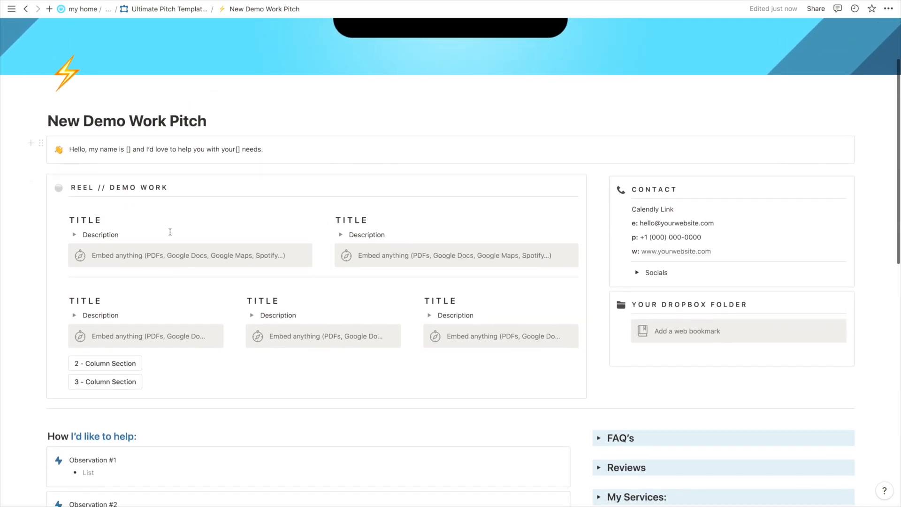
scroll(234, 199, "down", 1)
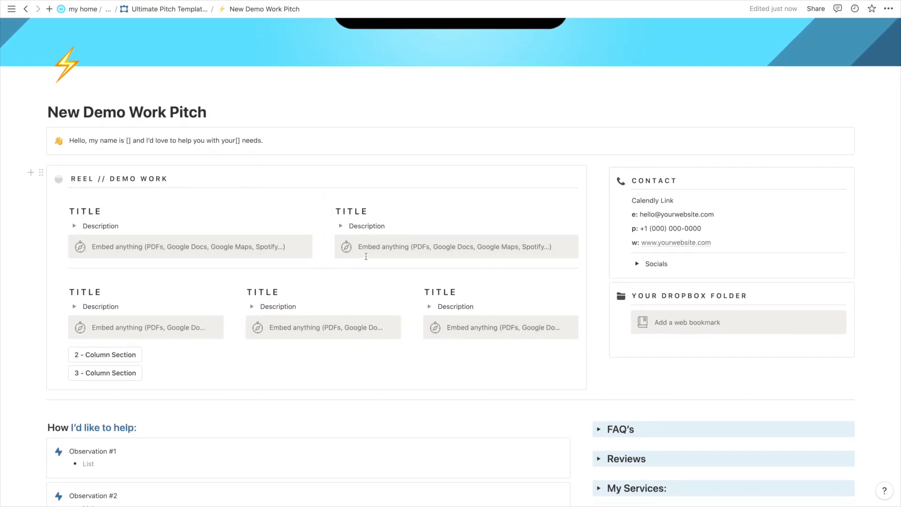
scroll(141, 253, "down", 3)
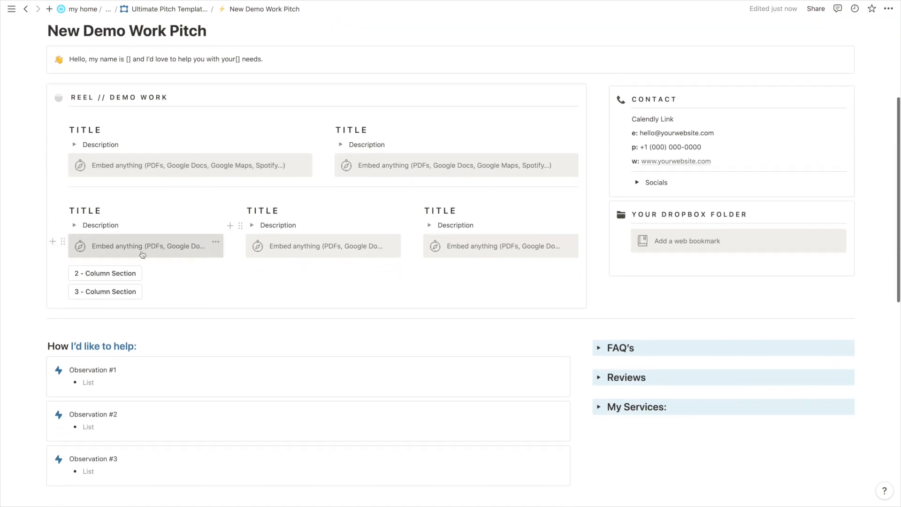
left_click(92, 271)
scroll(134, 328, "down", 2)
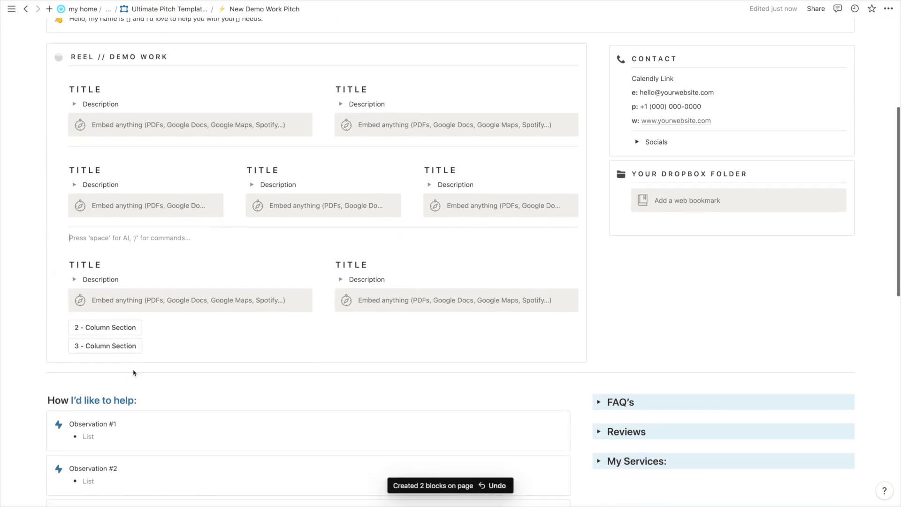
left_click(105, 346)
scroll(243, 280, "down", 2)
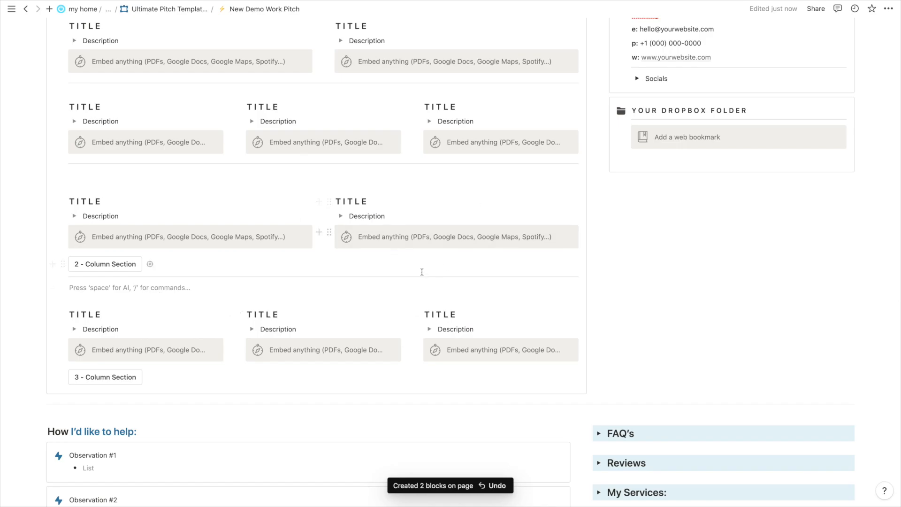
key("ctrl+z")
key("ctrl+z")
key("ctrl+z")
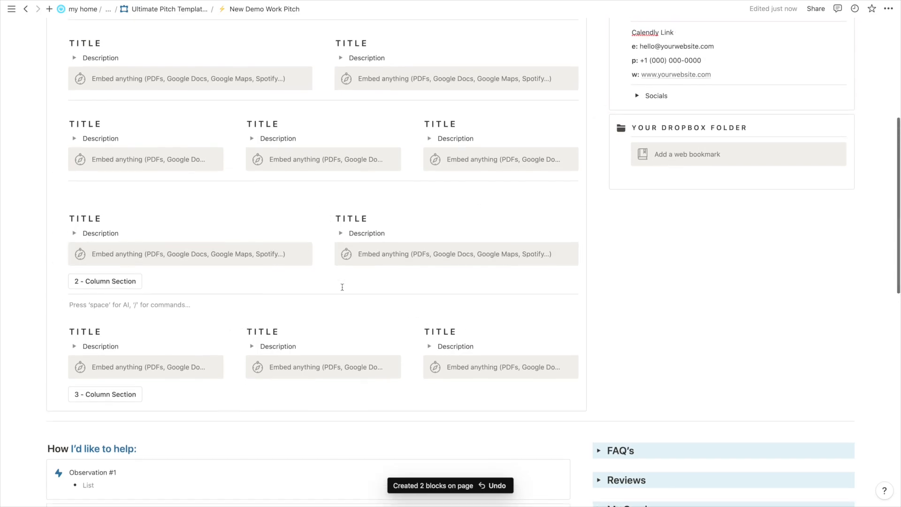
key("ctrl+z")
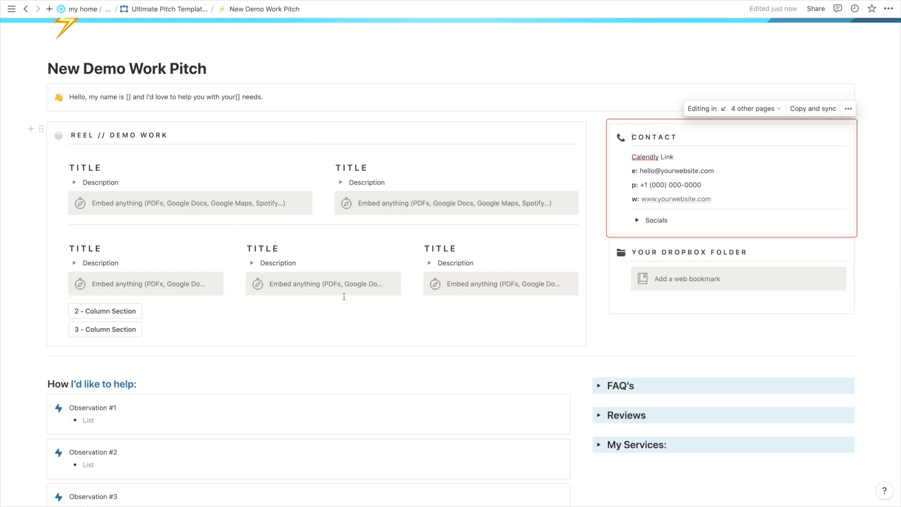
Open and fold the right column's description, then click into the REEL // DEMO WORK heading.
left_click(340, 182)
left_click(341, 183)
scroll(318, 303, "up", 3)
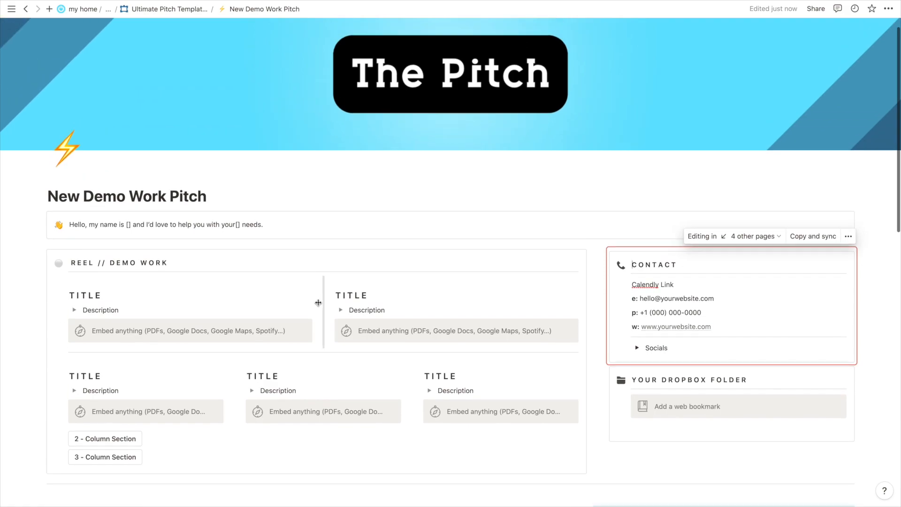
scroll(319, 303, "up", 1)
scroll(371, 293, "down", 1)
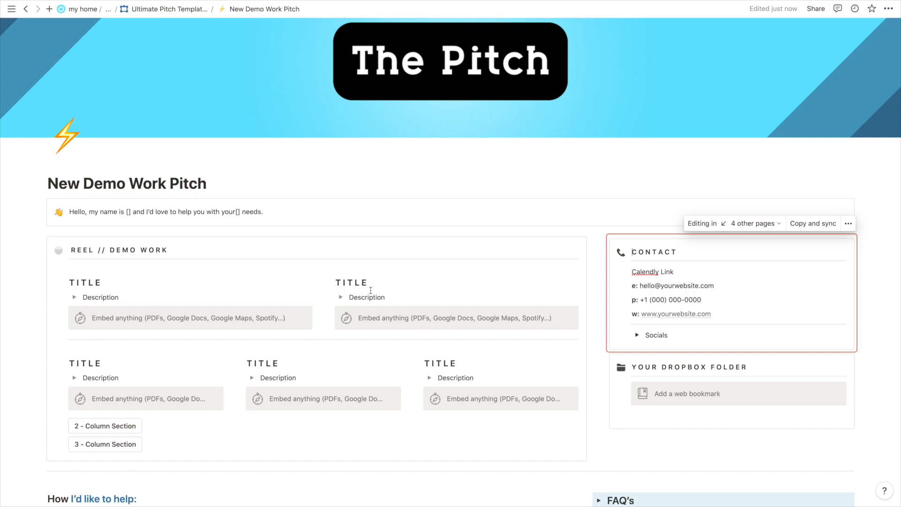
left_click(408, 252)
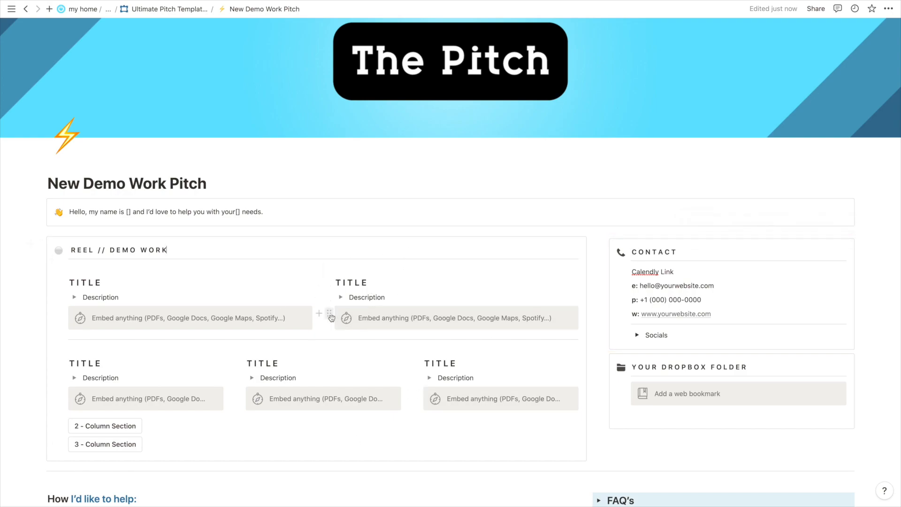
scroll(527, 215, "down", 1)
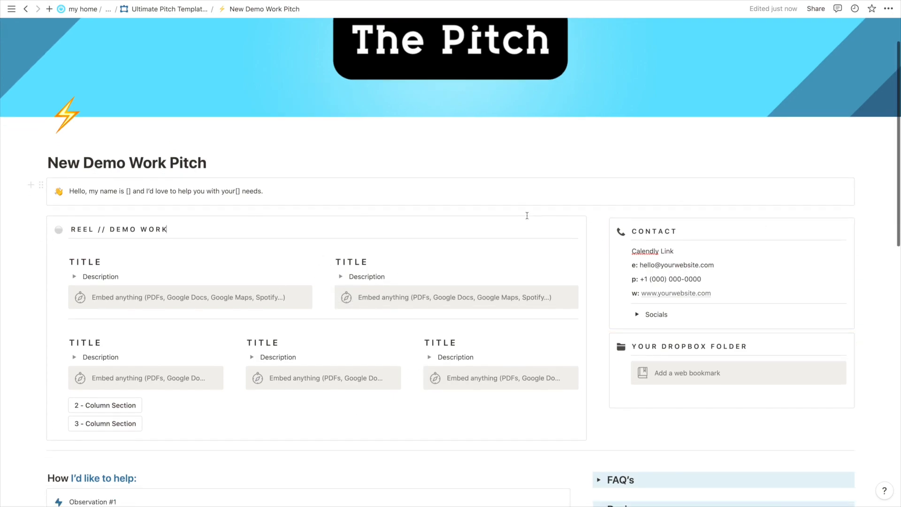
scroll(527, 215, "down", 1)
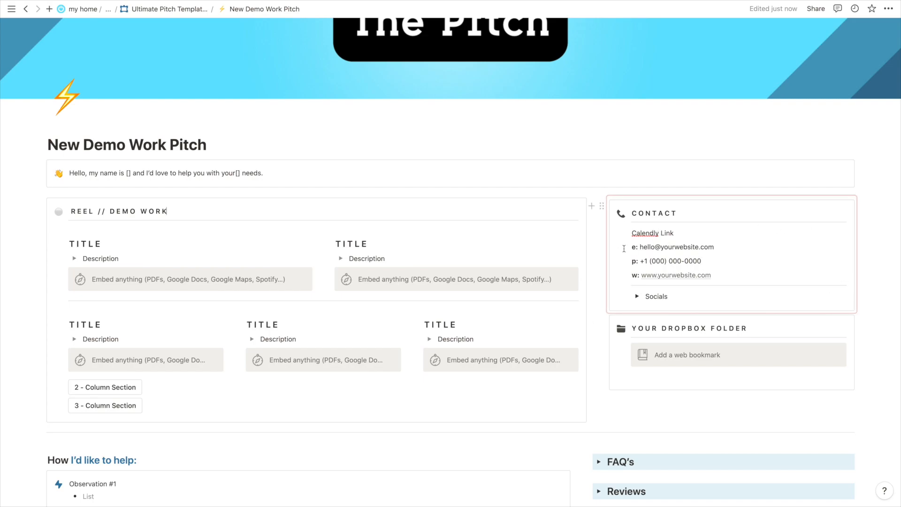
Click into the synced Contact block and expand its Socials list.
left_click(655, 247)
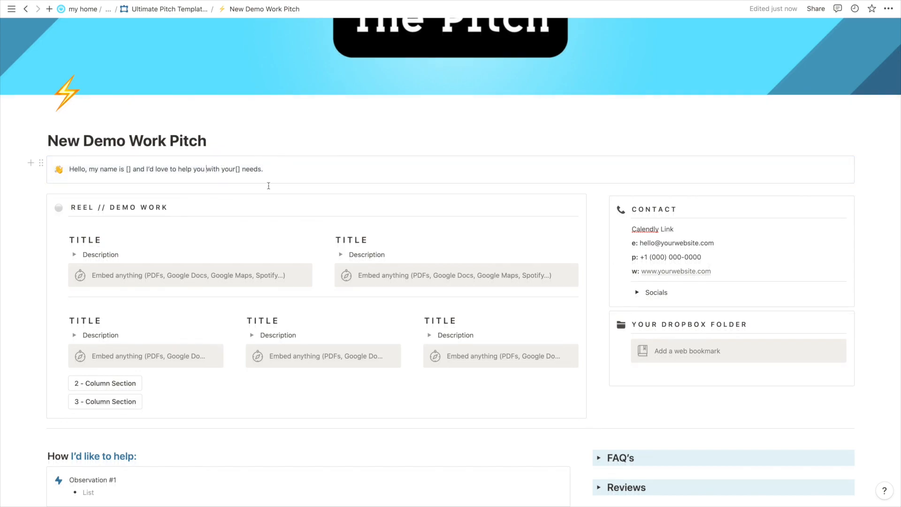
scroll(233, 176, "down", 1)
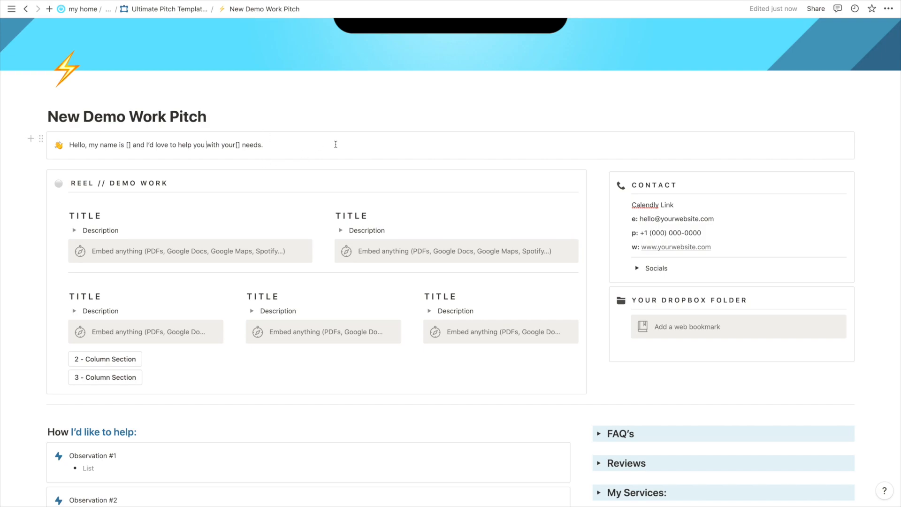
scroll(248, 151, "down", 1)
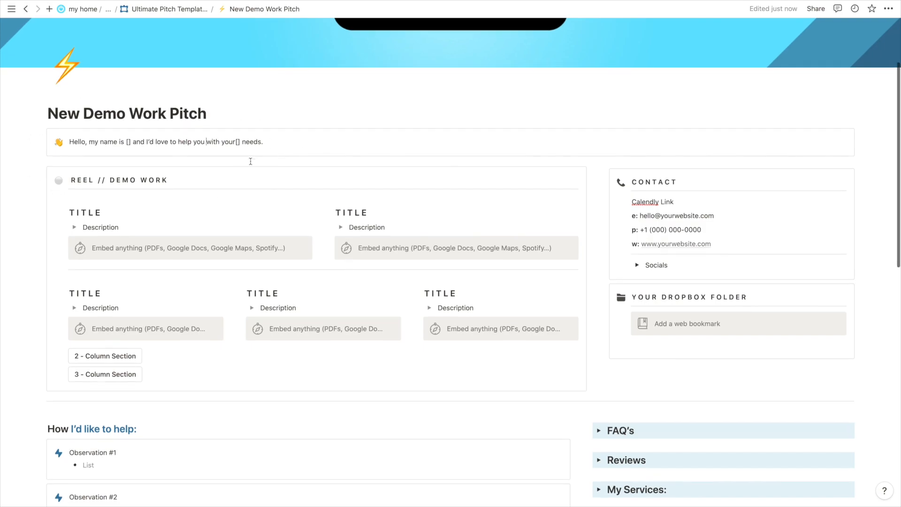
scroll(671, 210, "down", 2)
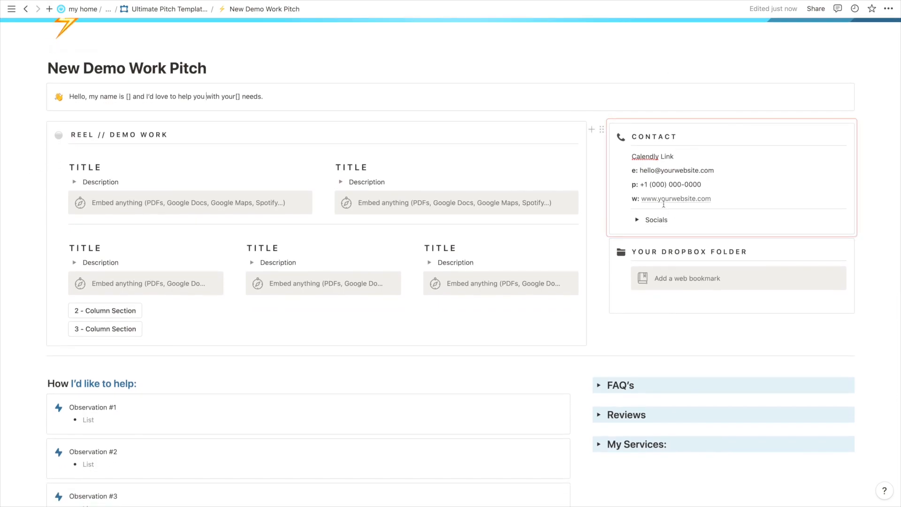
scroll(661, 167, "down", 1)
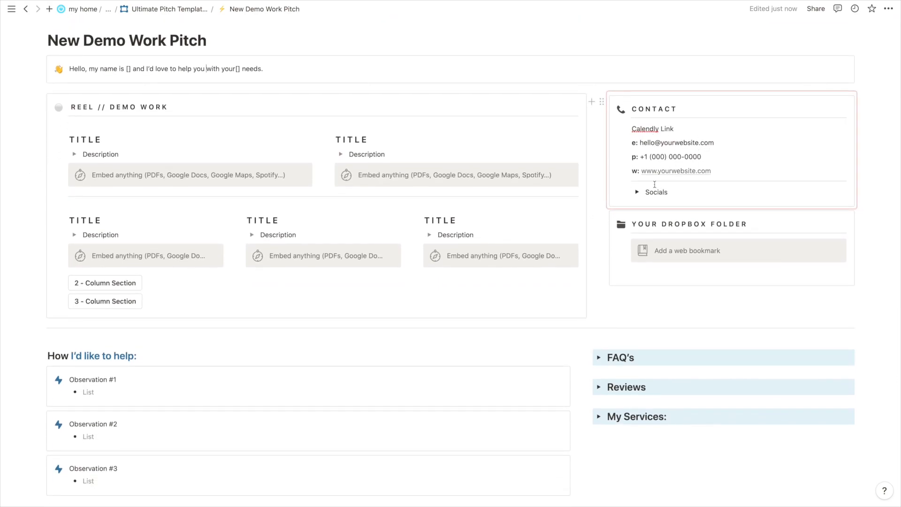
left_click(637, 192)
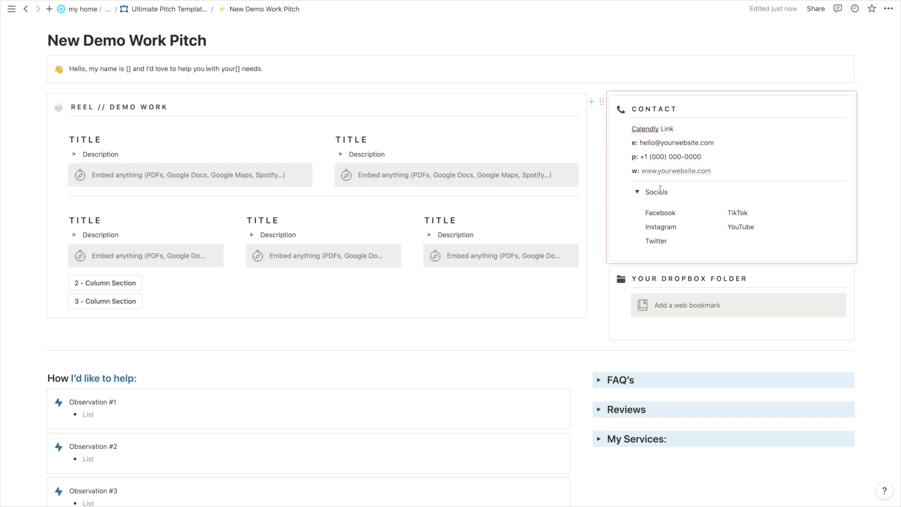
Select the Facebook text, dismiss its menu, then fold the Socials toggle shut.
double_click(659, 215)
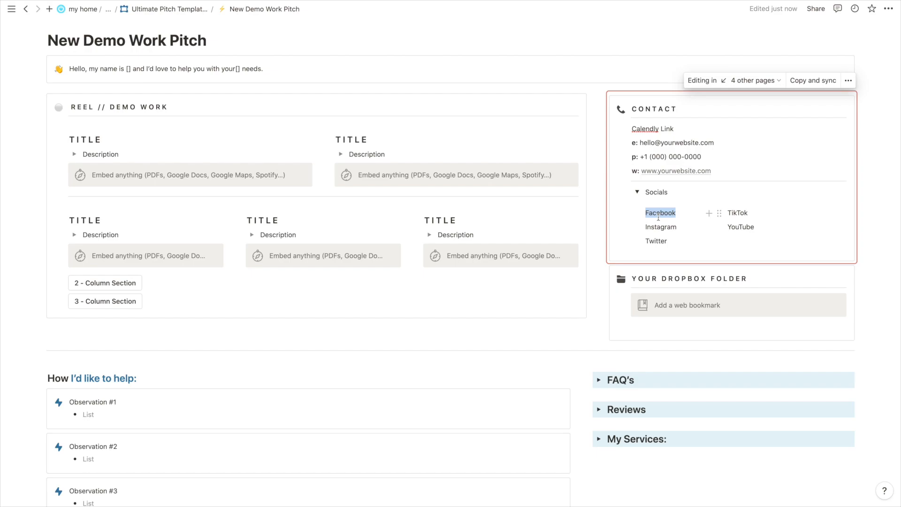
right_click(657, 216)
key("Escape")
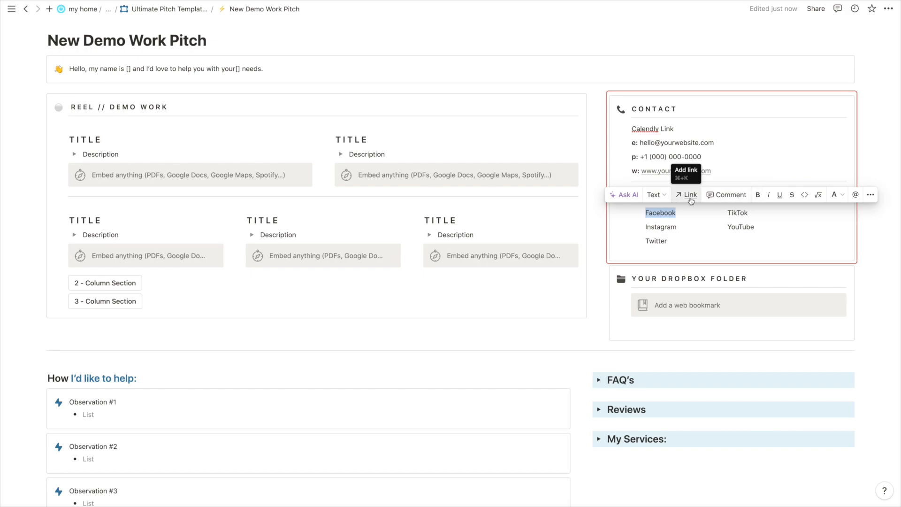
key("Down")
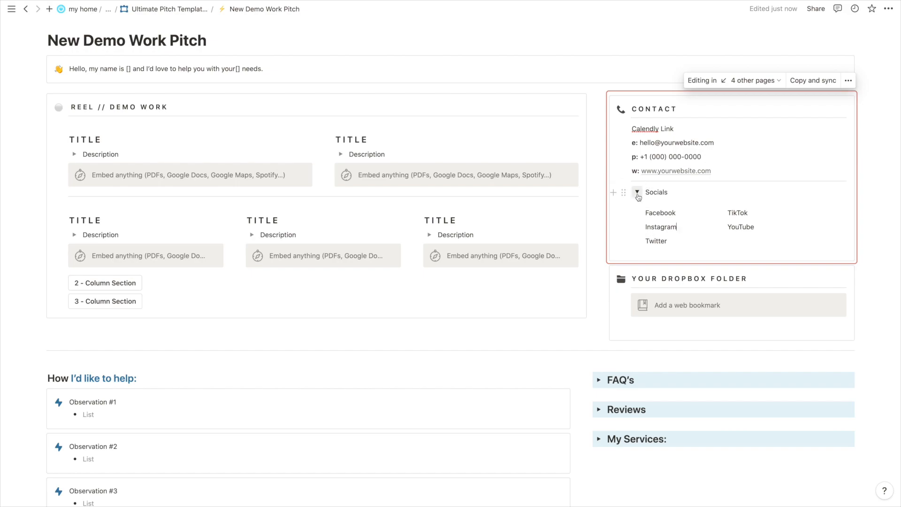
mouse_move(672, 172)
left_click(637, 192)
Insert an empty line just below the Your Dropbox Folder block under Contact.
scroll(676, 157, "up", 1)
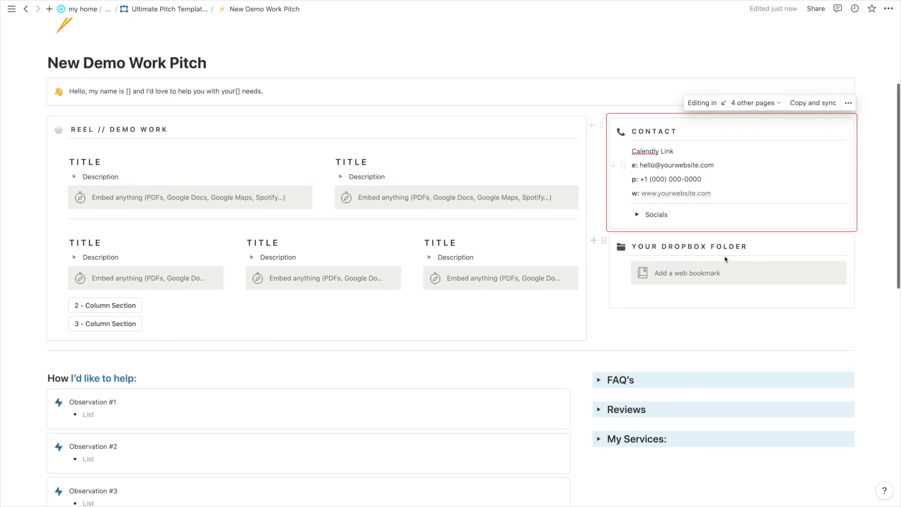
scroll(697, 208, "down", 15)
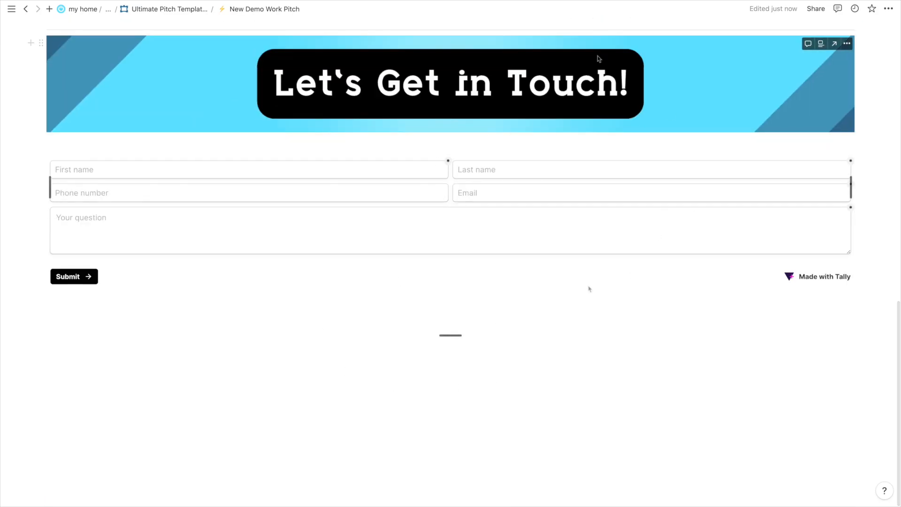
scroll(458, 120, "up", 15)
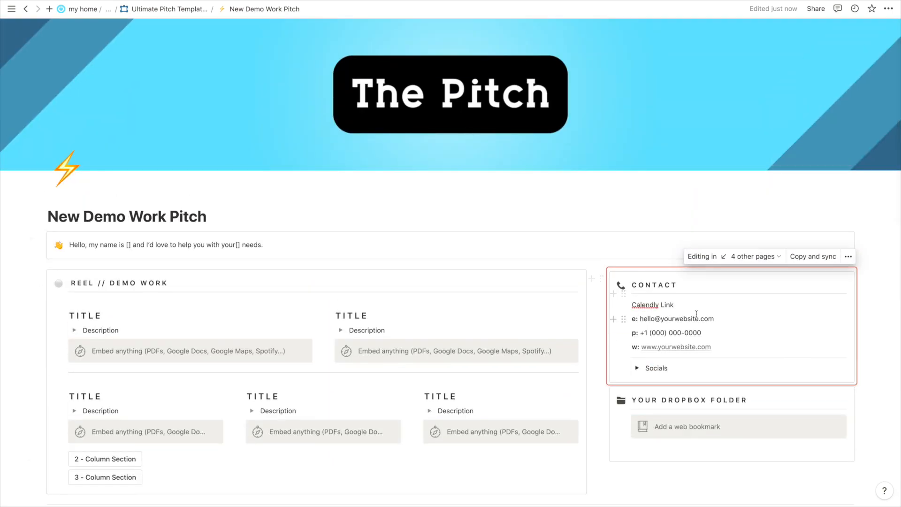
scroll(697, 313, "down", 4)
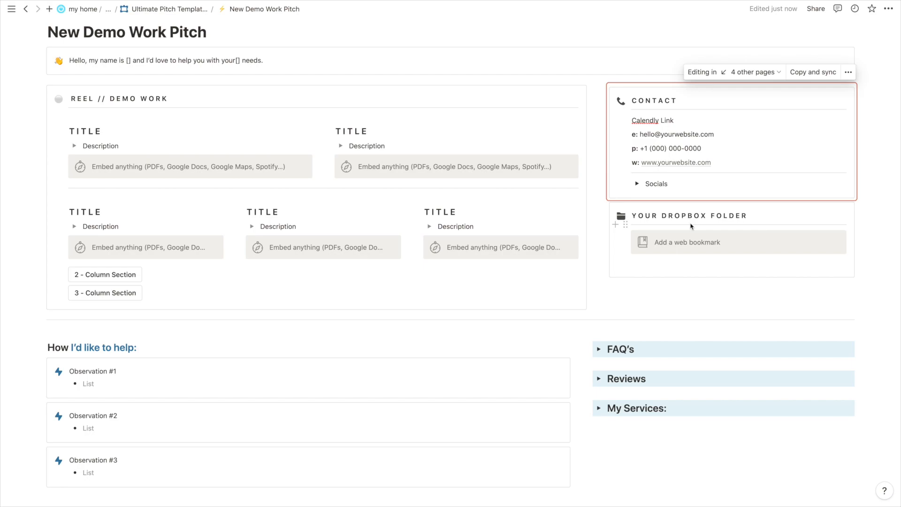
left_click(686, 262)
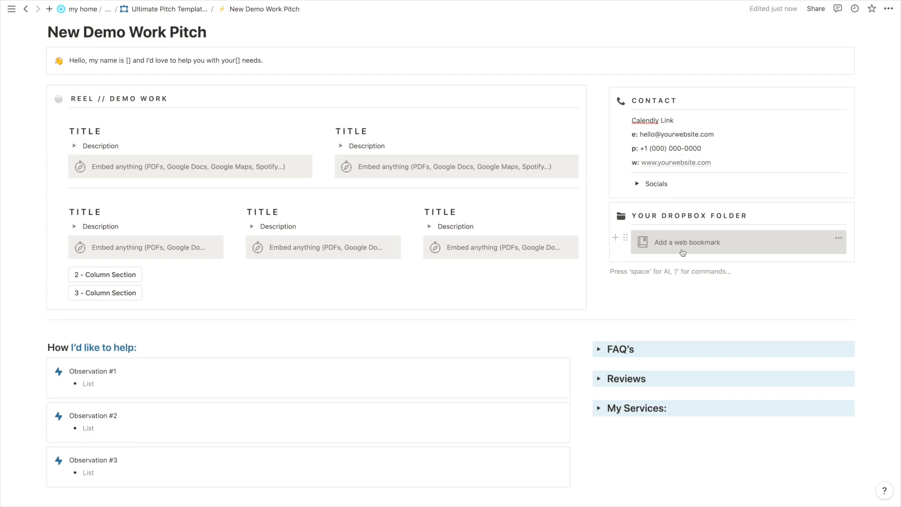
scroll(384, 111, "up", 1)
scroll(384, 111, "up", 1)
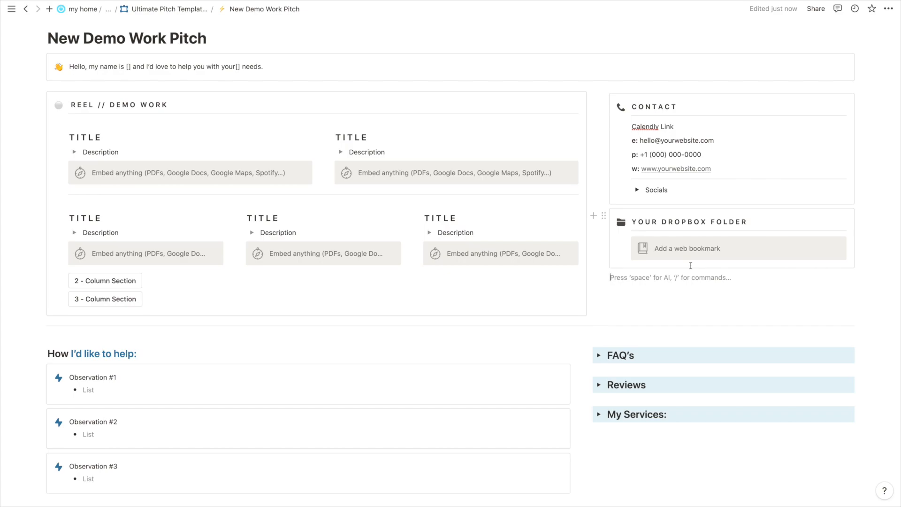
scroll(689, 266, "down", 4)
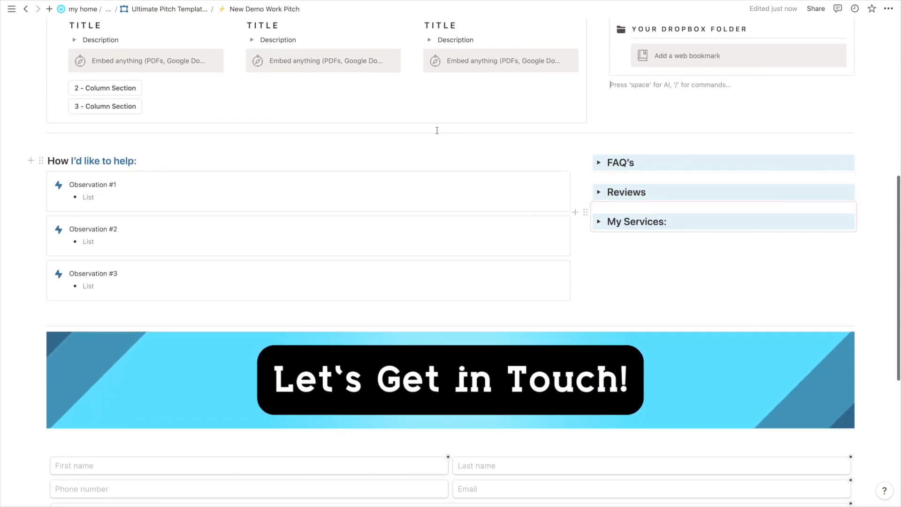
scroll(203, 235, "down", 1)
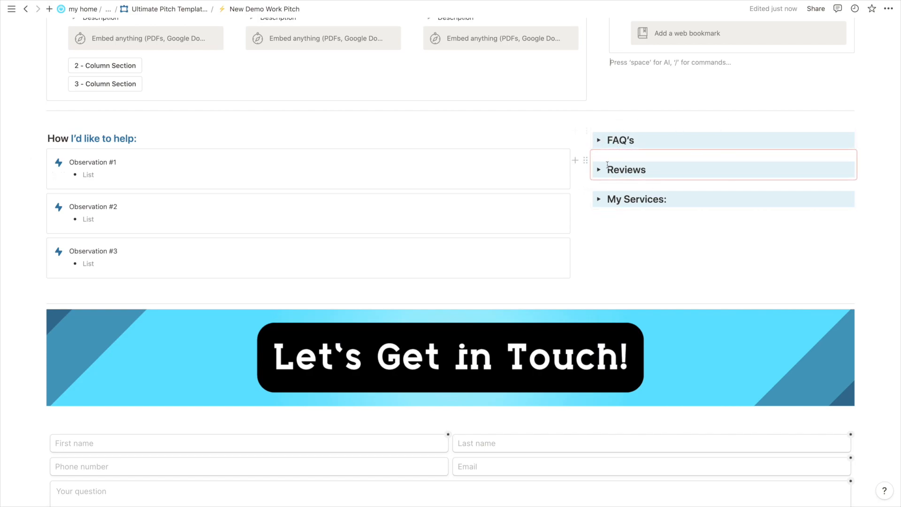
scroll(656, 125, "up", 10)
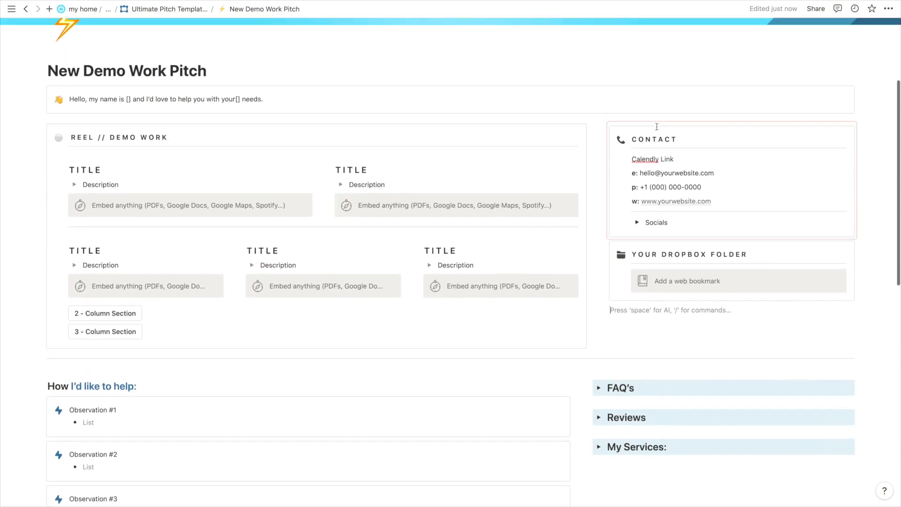
scroll(676, 203, "down", 10)
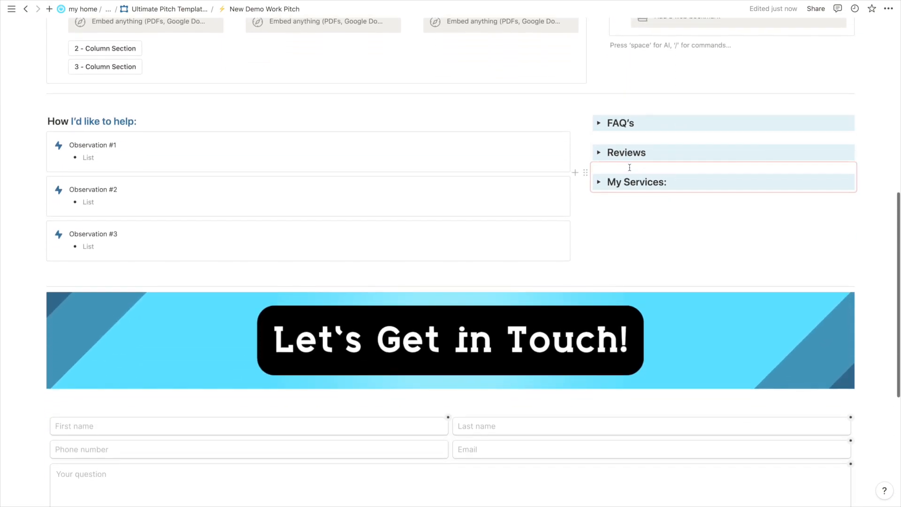
left_click(599, 123)
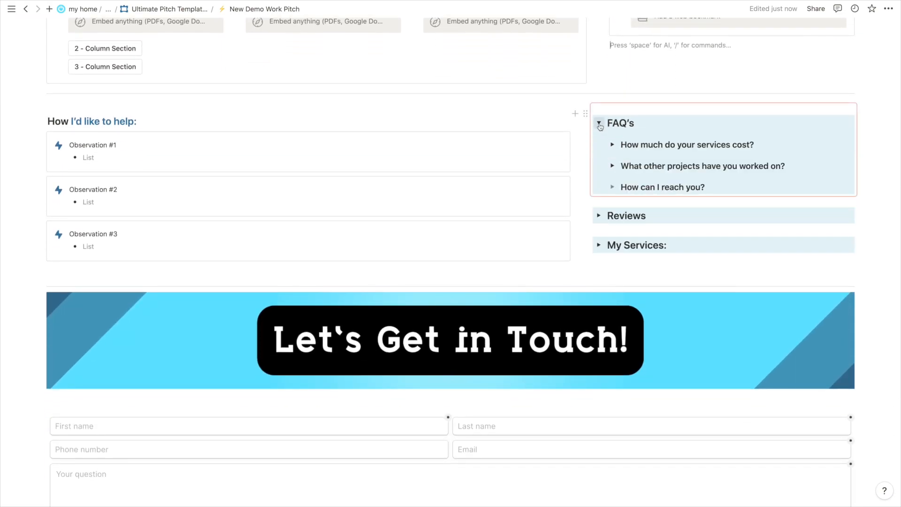
left_click(598, 123)
left_click(599, 152)
left_click(599, 152)
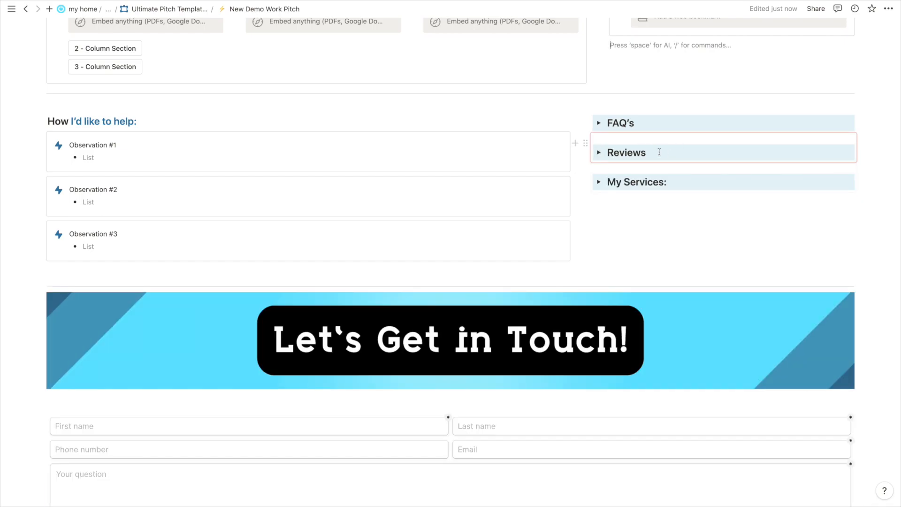
scroll(659, 152, "up", 1)
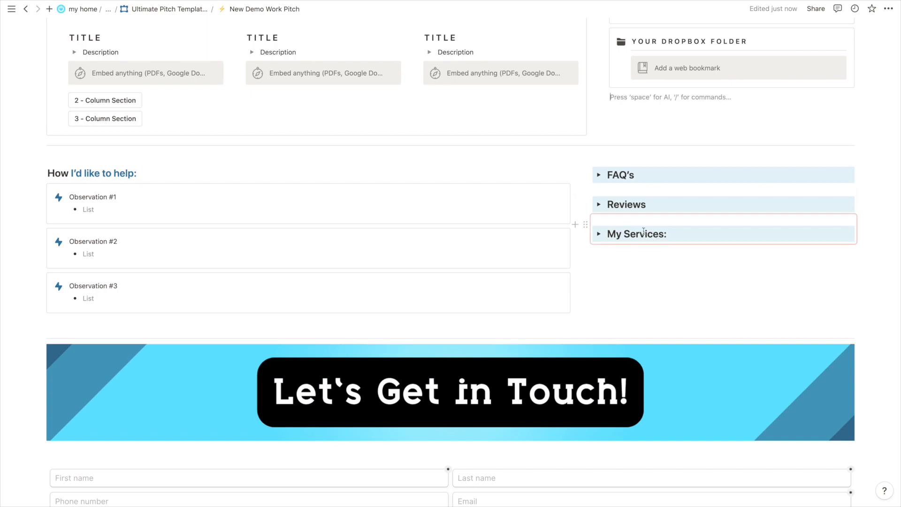
left_click(599, 234)
left_click(599, 234)
scroll(559, 235, "up", 1)
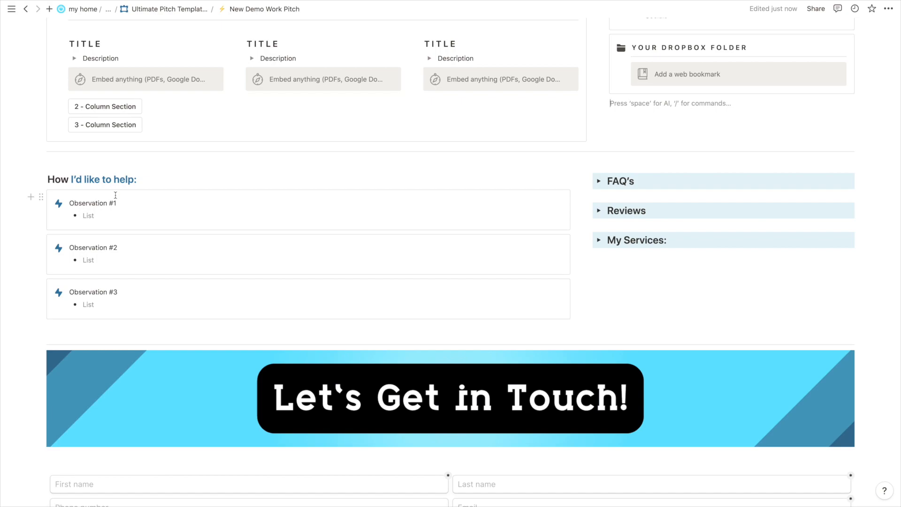
scroll(115, 195, "up", 5)
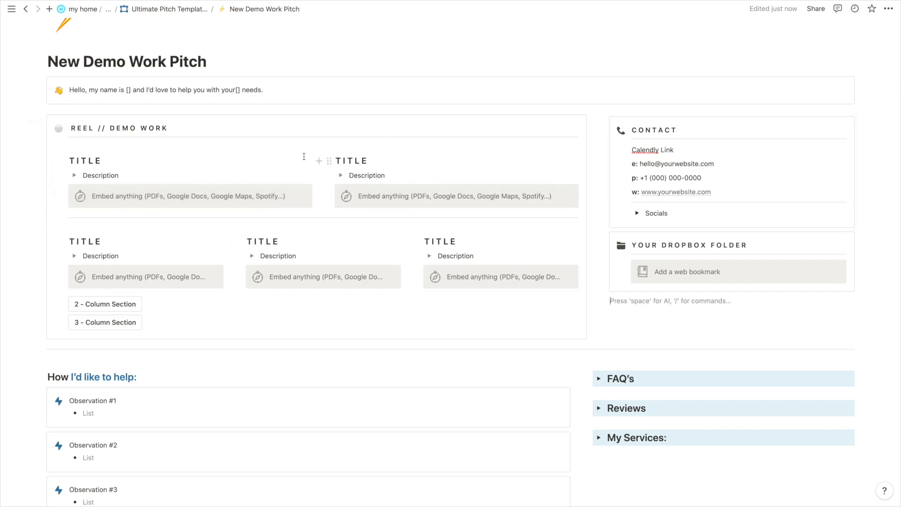
left_click(74, 175)
left_click(74, 175)
scroll(392, 170, "down", 2)
scroll(146, 223, "up", 3)
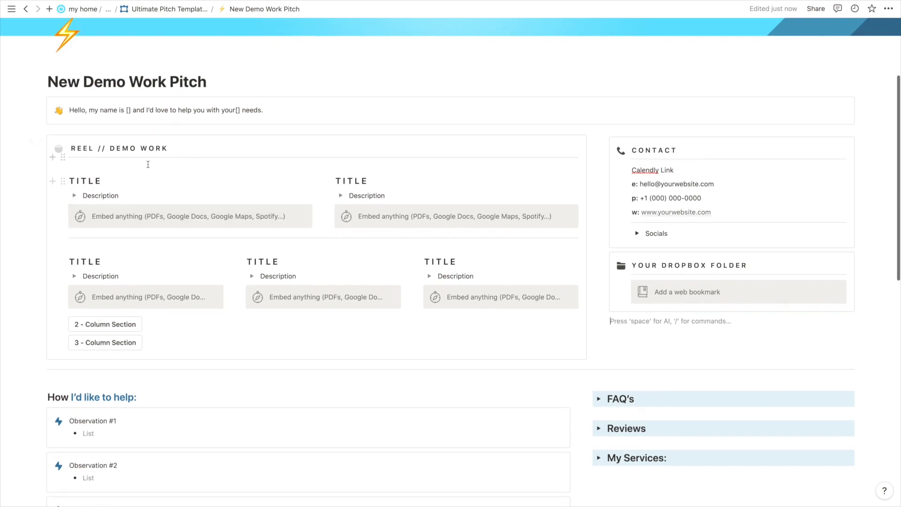
scroll(302, 285, "down", 4)
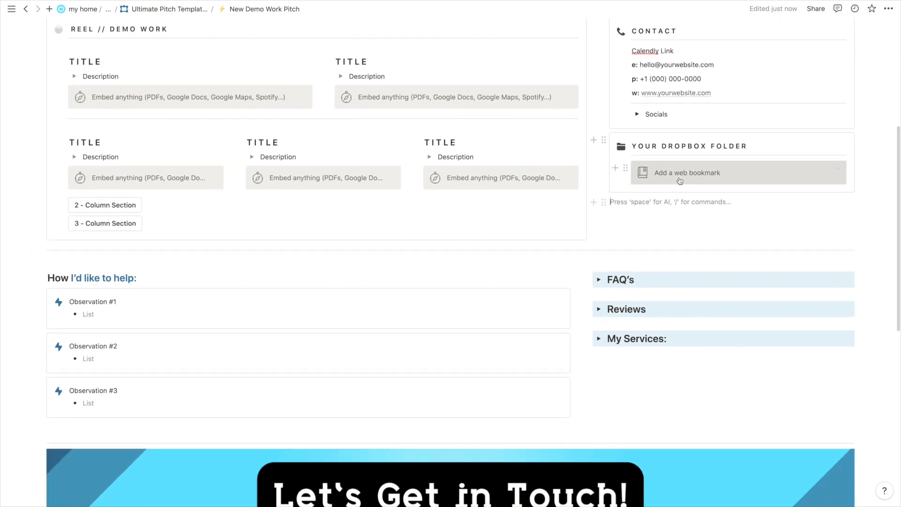
left_click(713, 175)
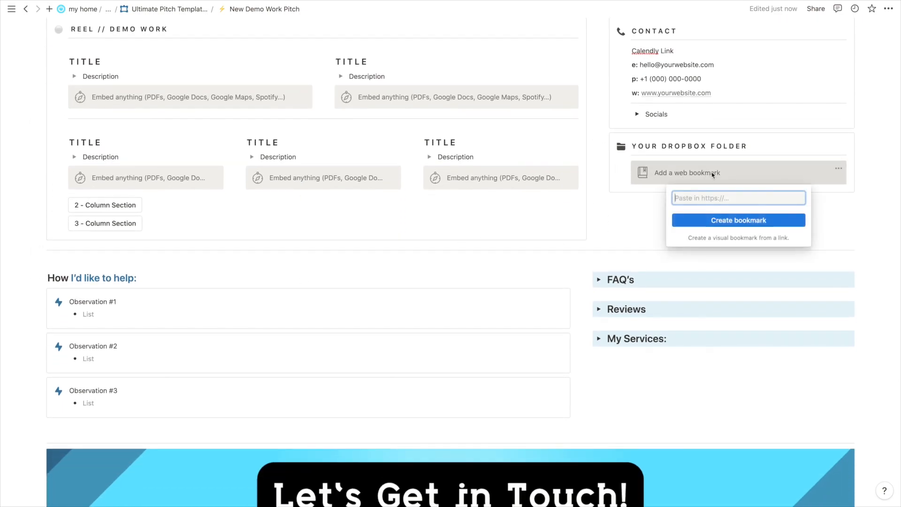
left_click(648, 205)
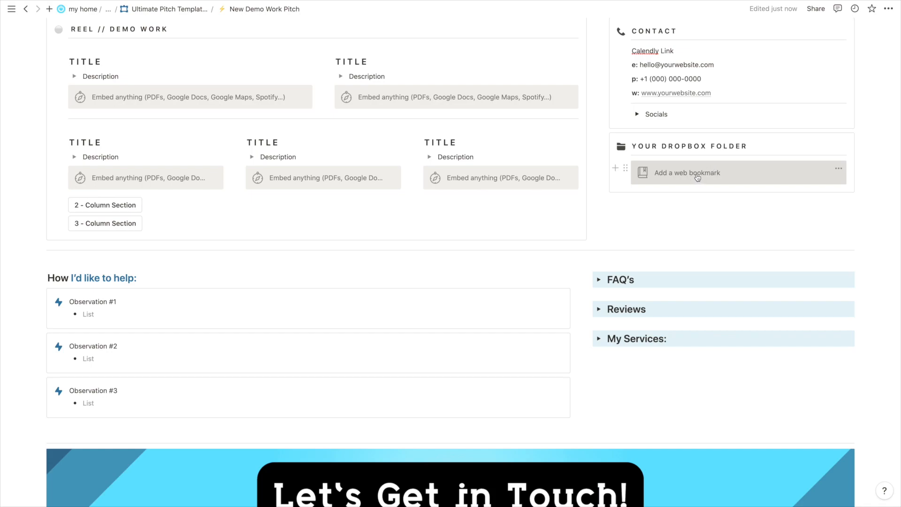
scroll(699, 178, "down", 3)
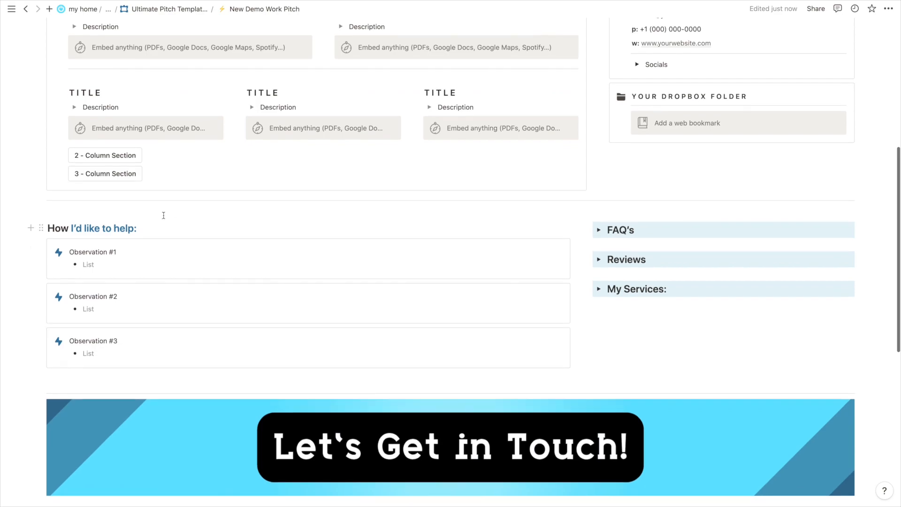
scroll(189, 312, "up", 3)
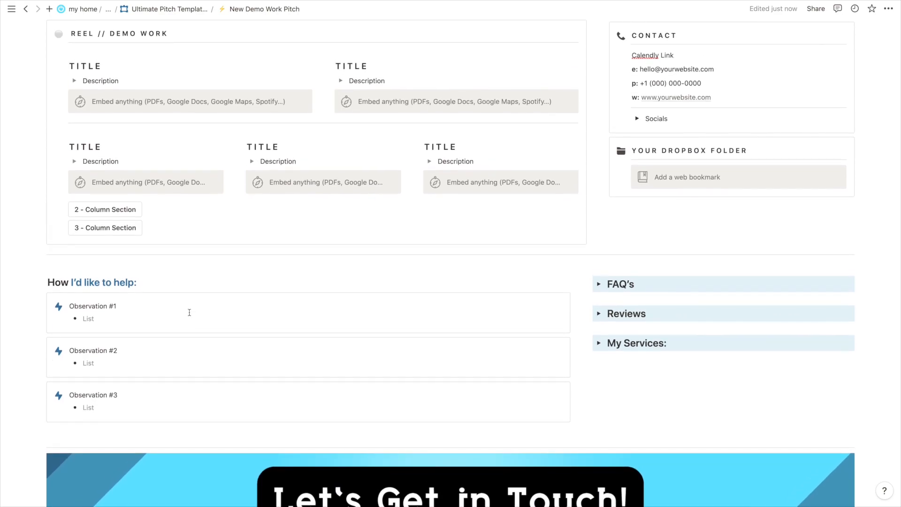
scroll(189, 313, "down", 1)
scroll(190, 312, "up", 3)
scroll(189, 312, "down", 3)
scroll(189, 312, "down", 2)
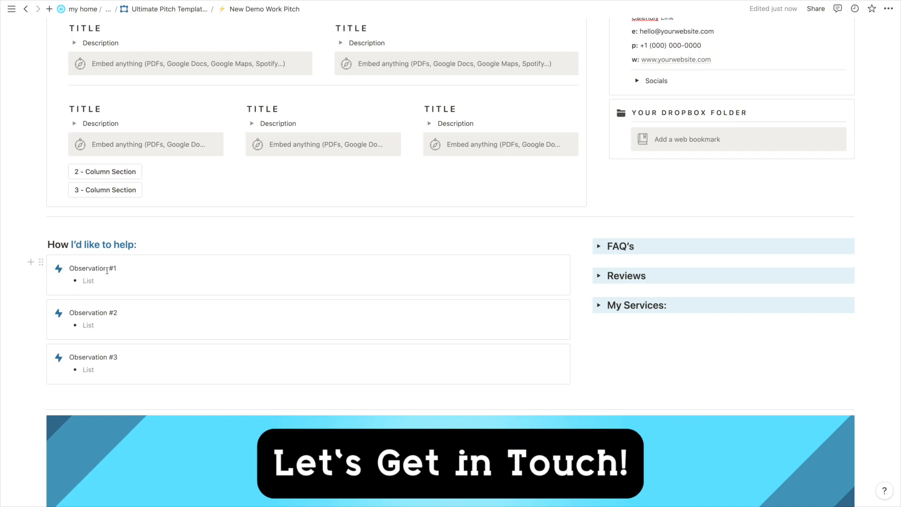
Write the first bullet: a home page section was too distracting, pulling attention from the main point.
left_click(95, 279)
type("Home page was")
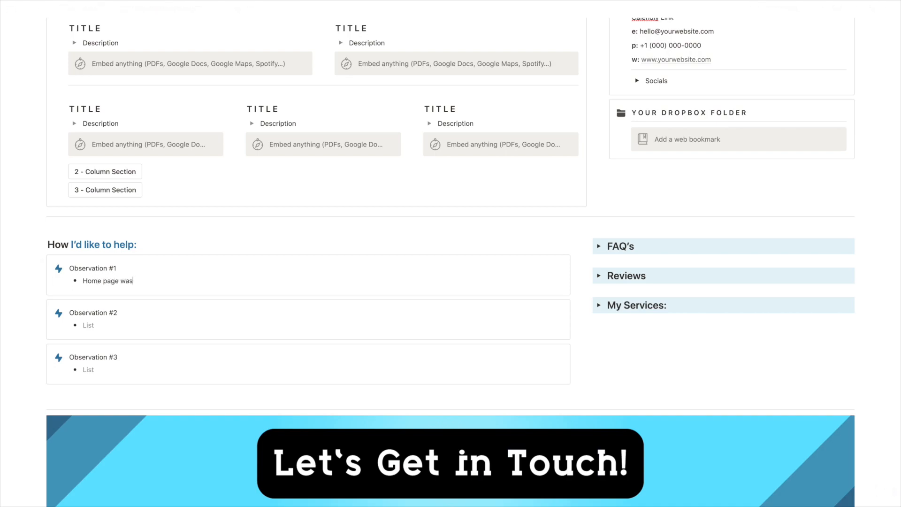
key("BackSpace")
key("BackSpace")
key("BackSpace")
type("one of the sections was too distracting and took attention away from the main point, the ")
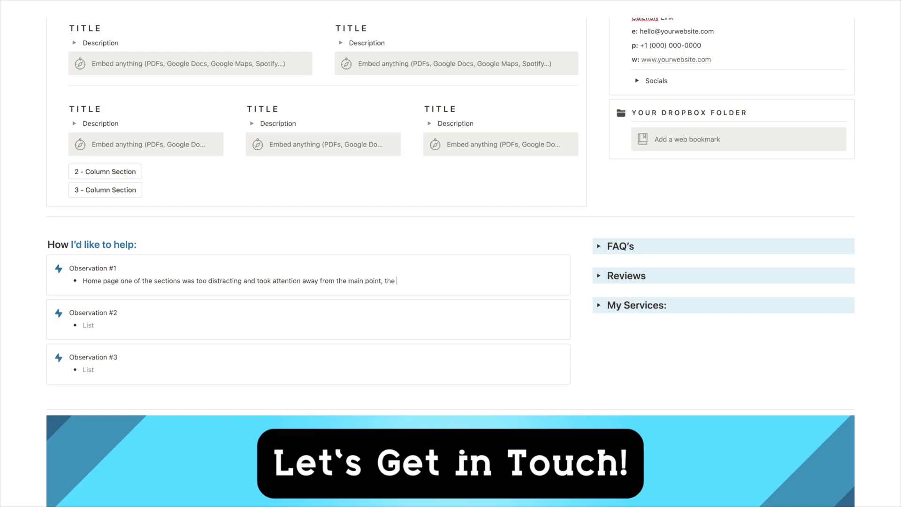
type("ph")
key("BackSpace")
key("BackSpace")
type("photo of the X")
Add a second bullet about ideas for minimalizing the design while showcasing the work.
key("Return")
type("I have ideas for")
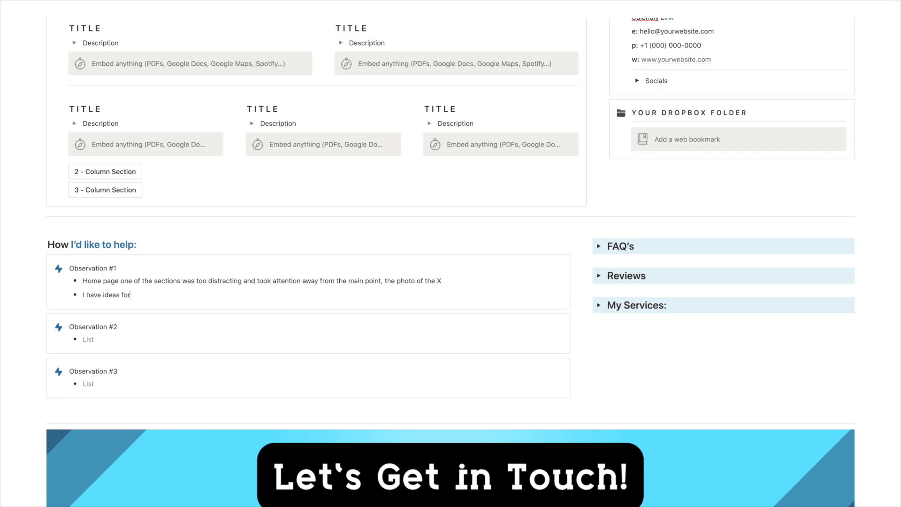
type(" minimalizing the design while also showcas")
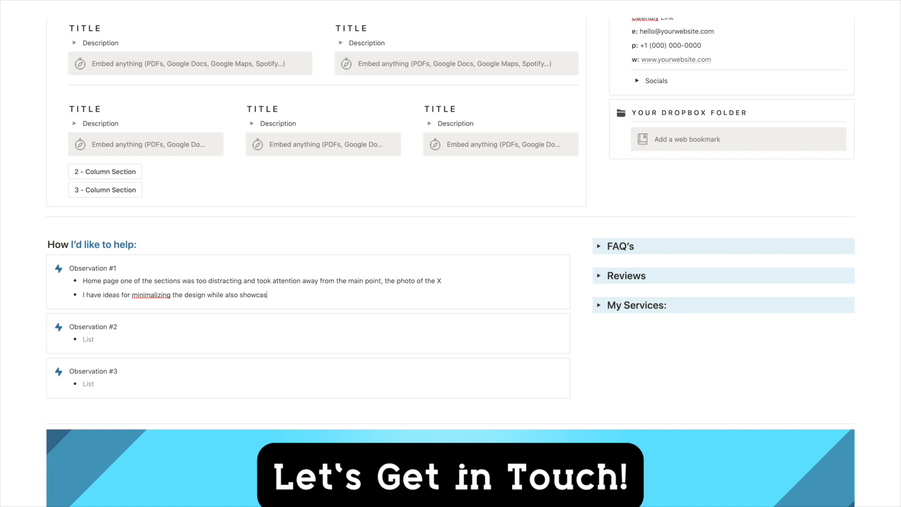
type("ing the work in a way that draws the viewer in")
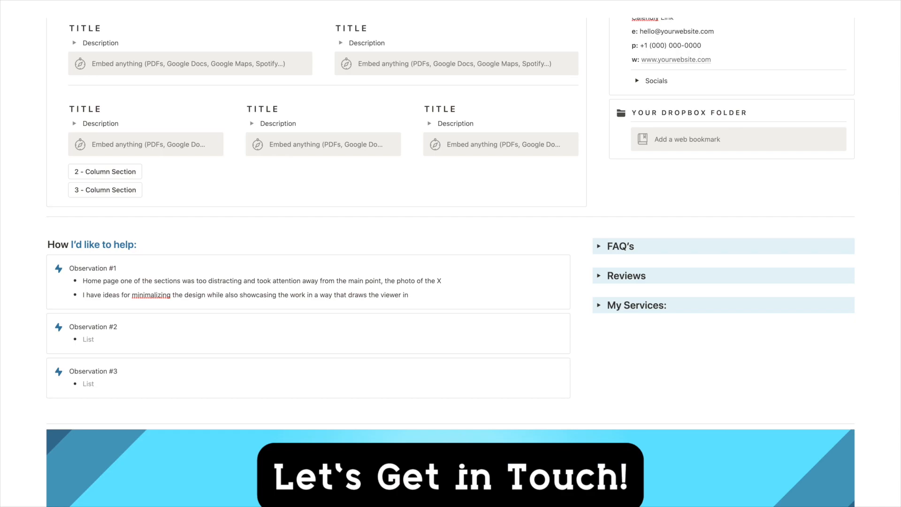
scroll(451, 263, "down", 2)
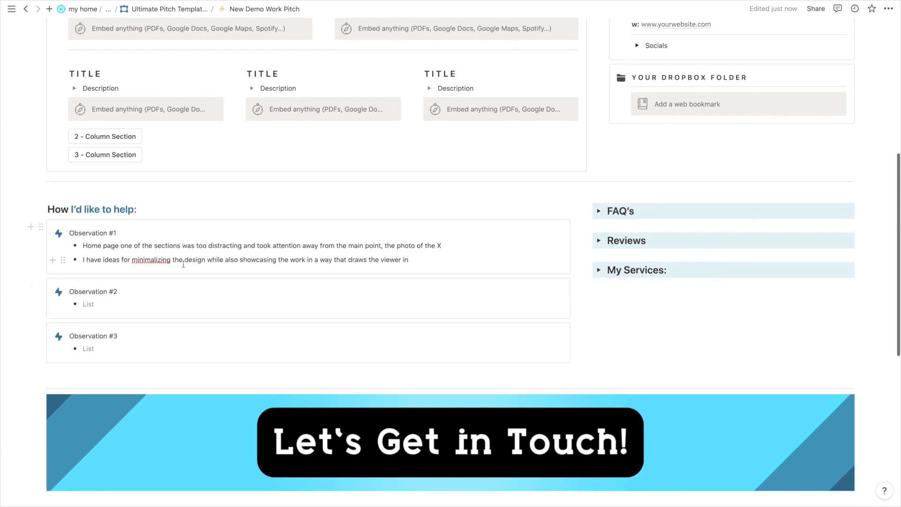
Expand FAQ's to reveal questions on service costs, other projects, and how to reach you.
double_click(155, 263)
left_click(155, 260)
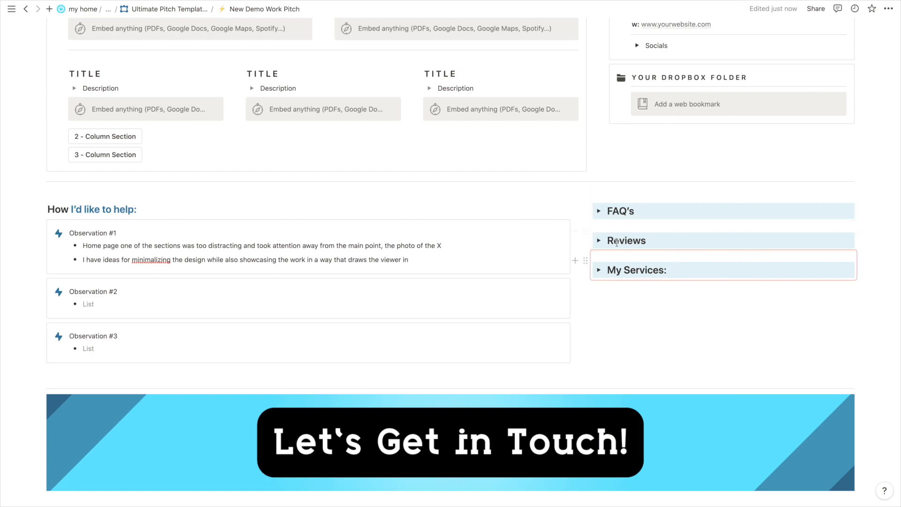
scroll(704, 202, "down", 1)
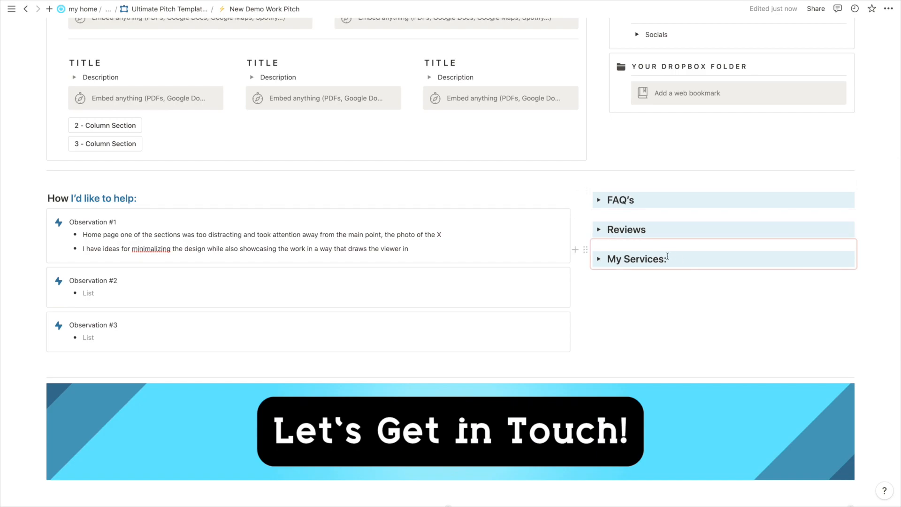
left_click(599, 200)
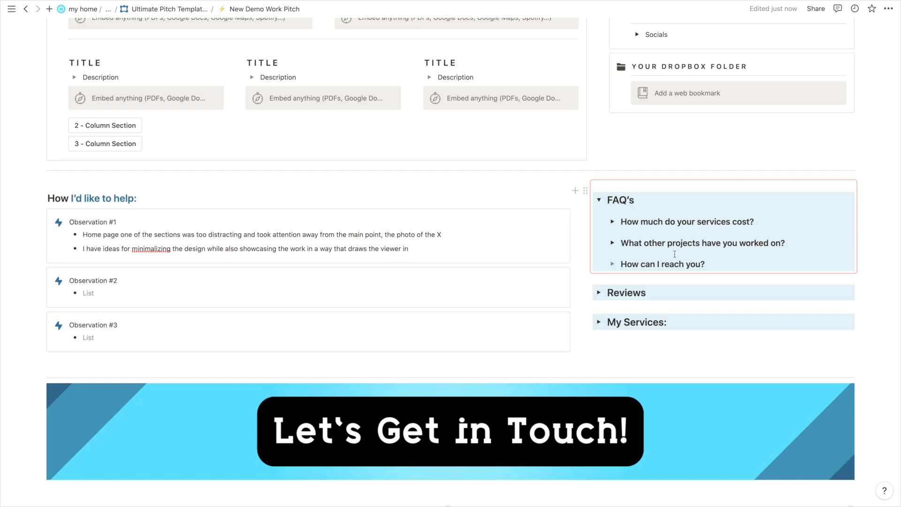
scroll(675, 254, "up", 6)
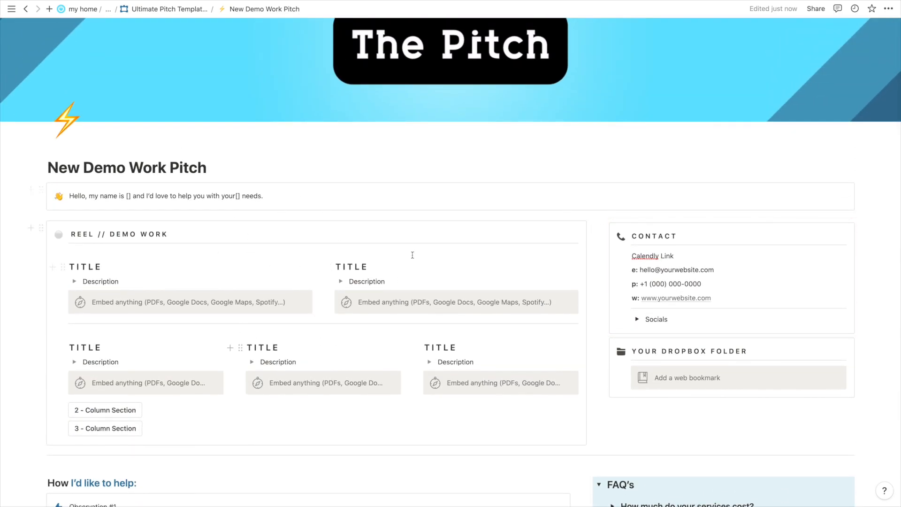
scroll(266, 194, "down", 4)
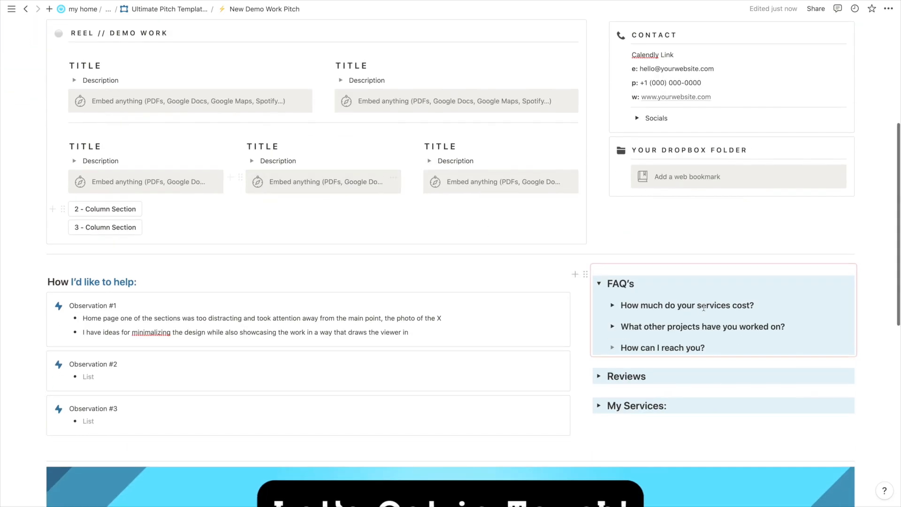
scroll(704, 307, "down", 3)
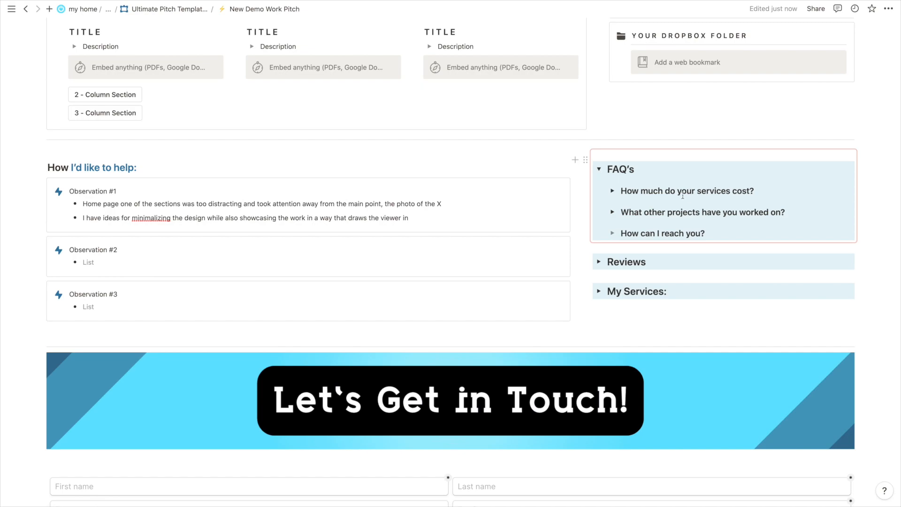
Expand the Reviews section to show its format toggles and review cards.
left_click(599, 260)
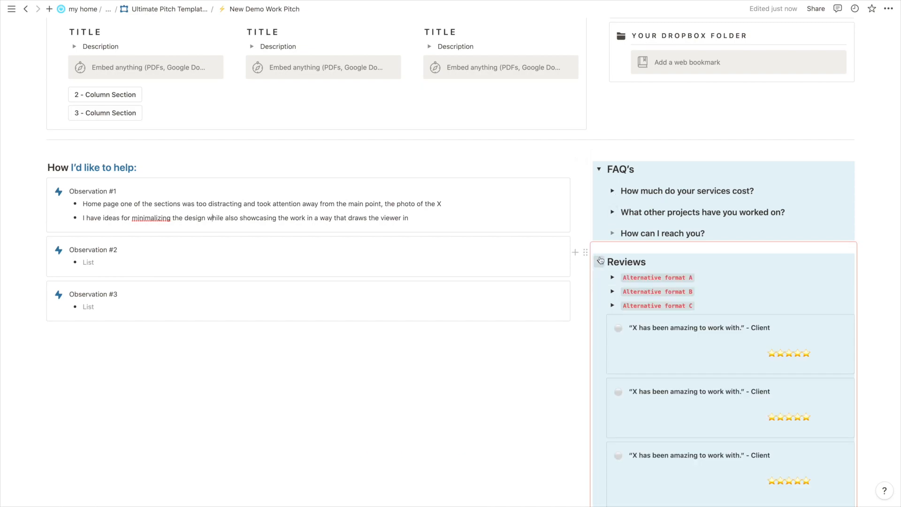
scroll(600, 257, "down", 2)
scroll(600, 257, "down", 2)
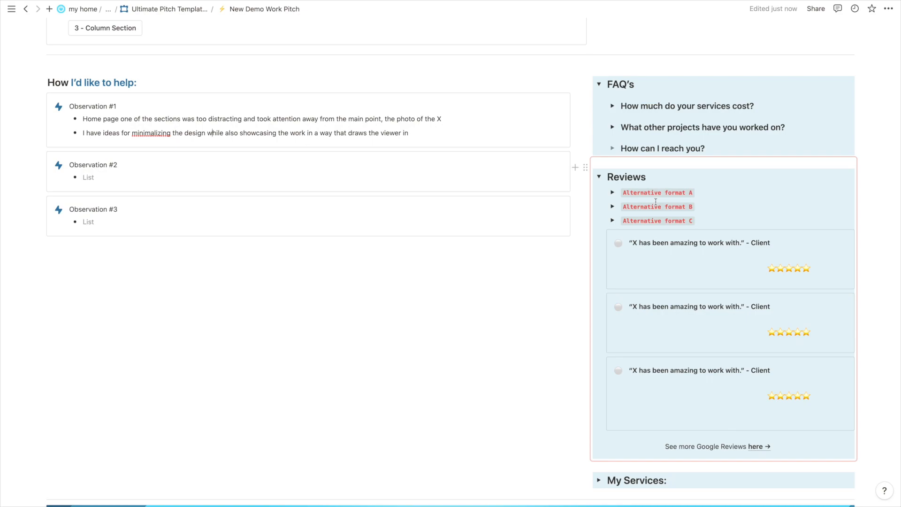
Preview Alternative formats C, A and B by opening their toggles.
left_click(613, 221)
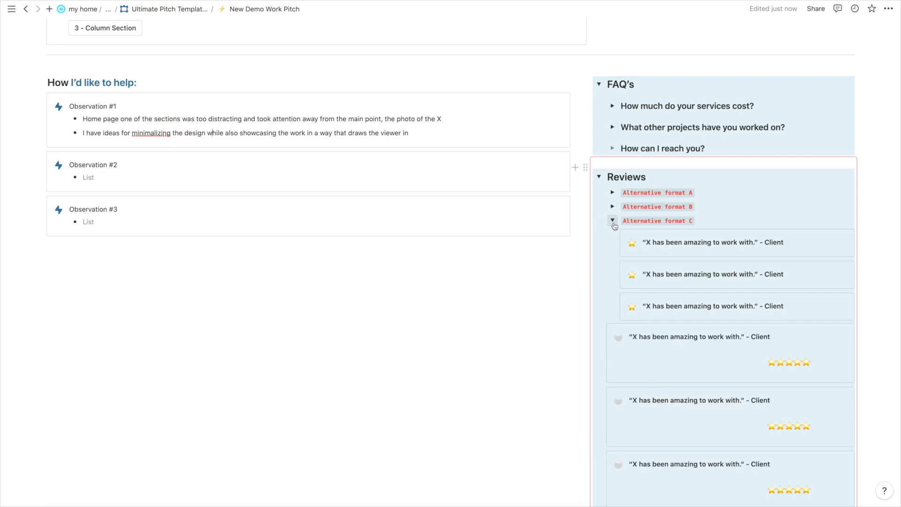
left_click(612, 221)
left_click(613, 192)
scroll(613, 185, "down", 1)
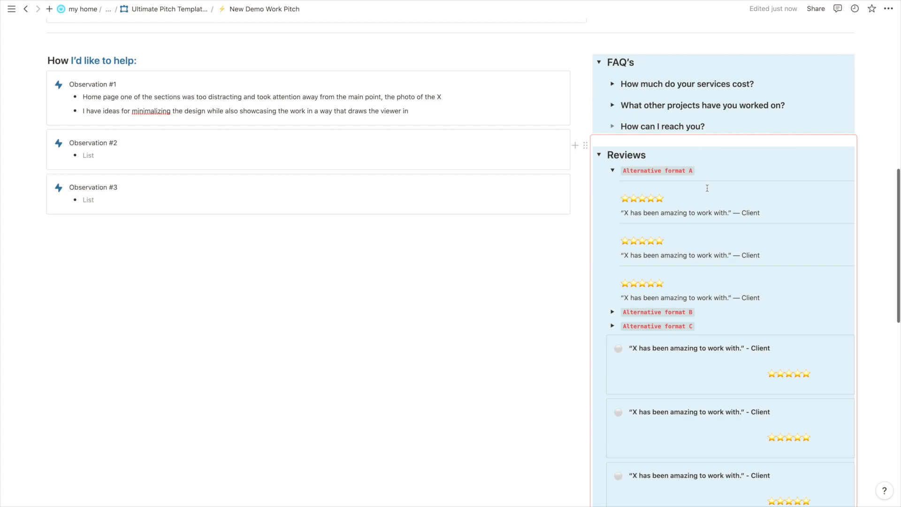
scroll(650, 211, "down", 1)
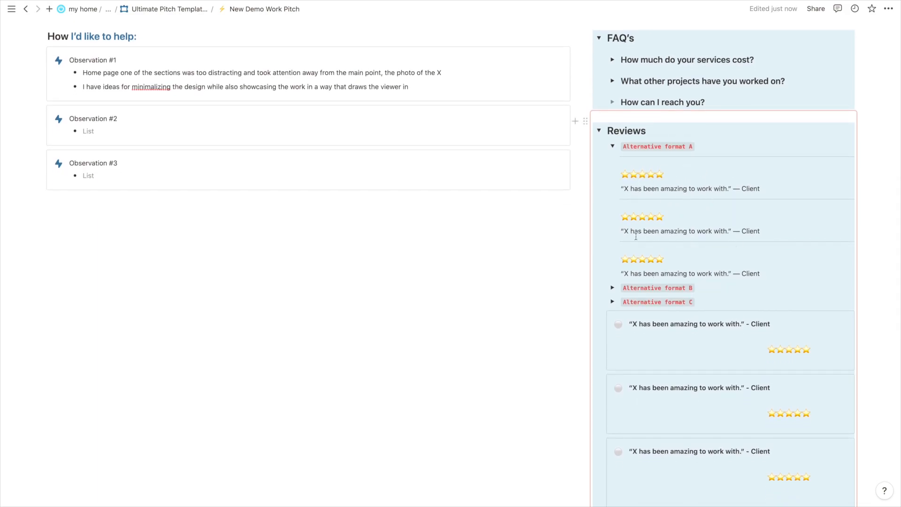
scroll(629, 235, "down", 5)
left_click(613, 220)
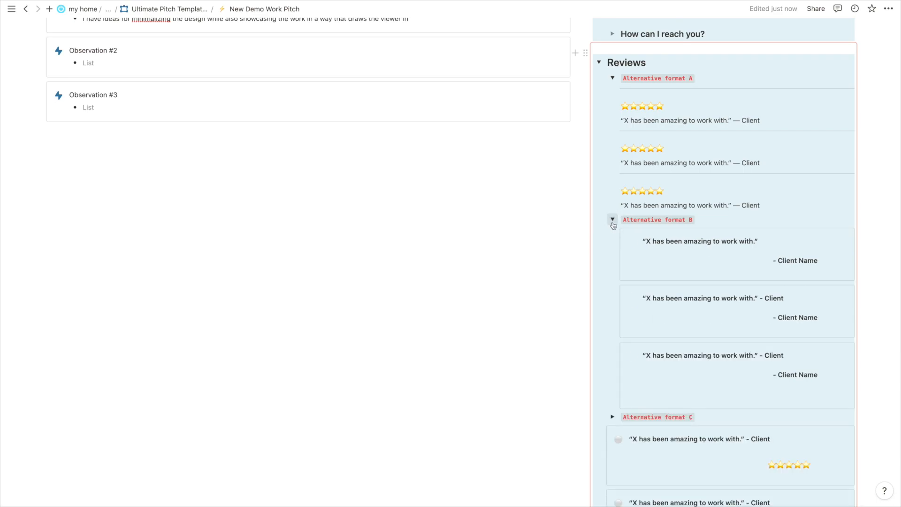
scroll(613, 223, "down", 5)
scroll(733, 185, "down", 2)
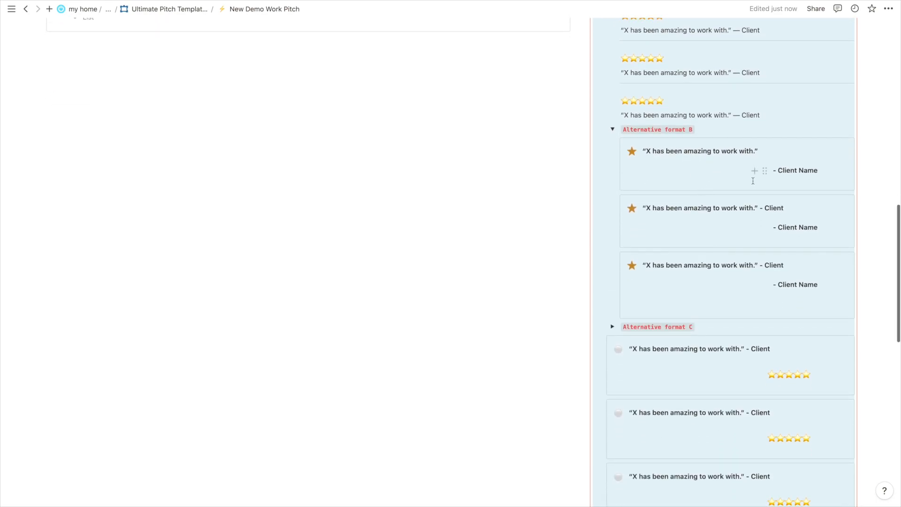
scroll(753, 181, "down", 1)
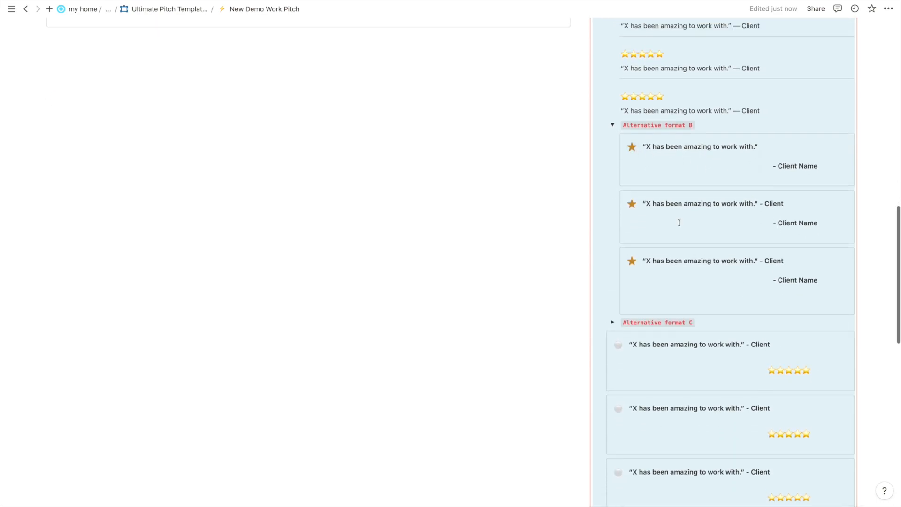
scroll(679, 223, "up", 3)
Close Alternative formats B, C and A again after checking format C.
left_click(613, 155)
left_click(612, 169)
scroll(674, 184, "down", 1)
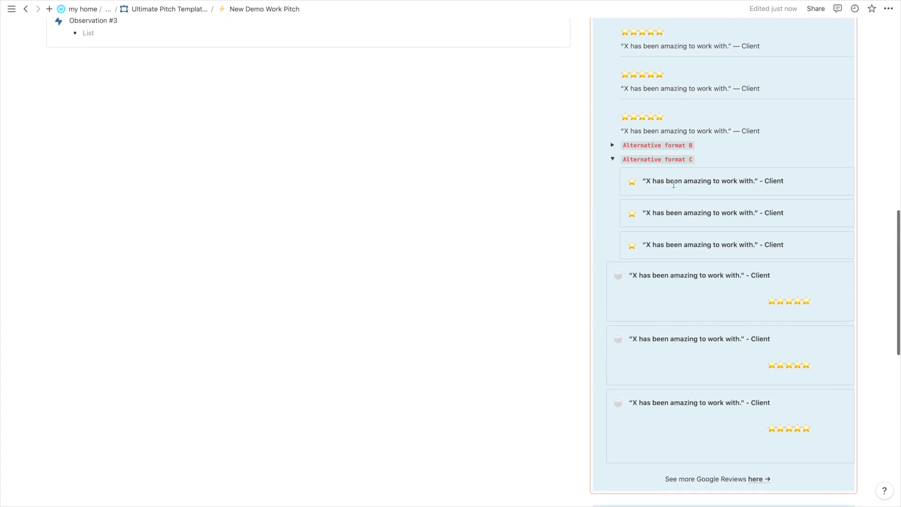
left_click(613, 163)
left_click(612, 160)
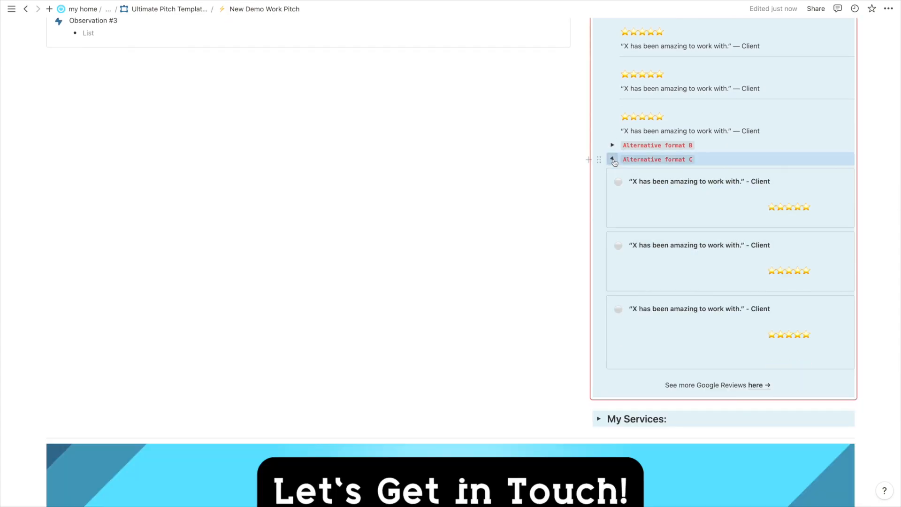
left_click(636, 160)
scroll(636, 159, "up", 3)
left_click(612, 158)
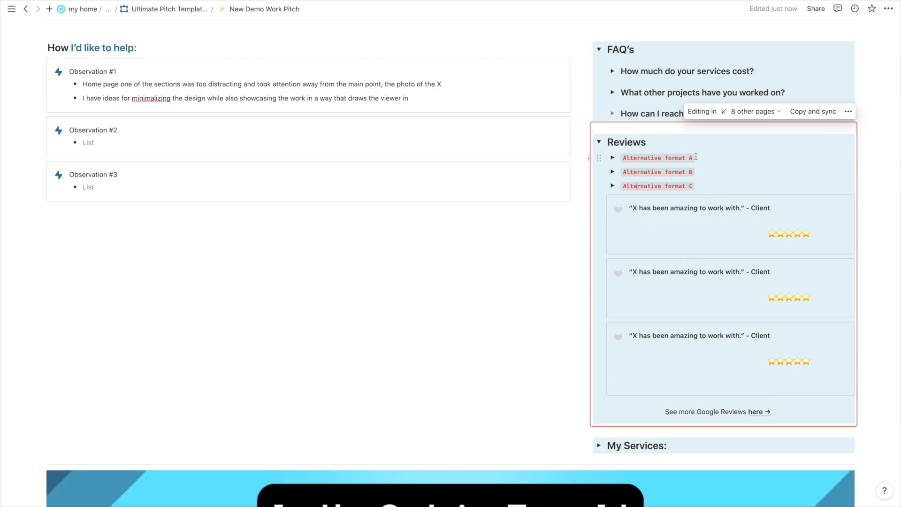
Inspect the Reviews synced block, deleting then restoring the last review card's empty column.
scroll(676, 284, "down", 1)
left_click(690, 292)
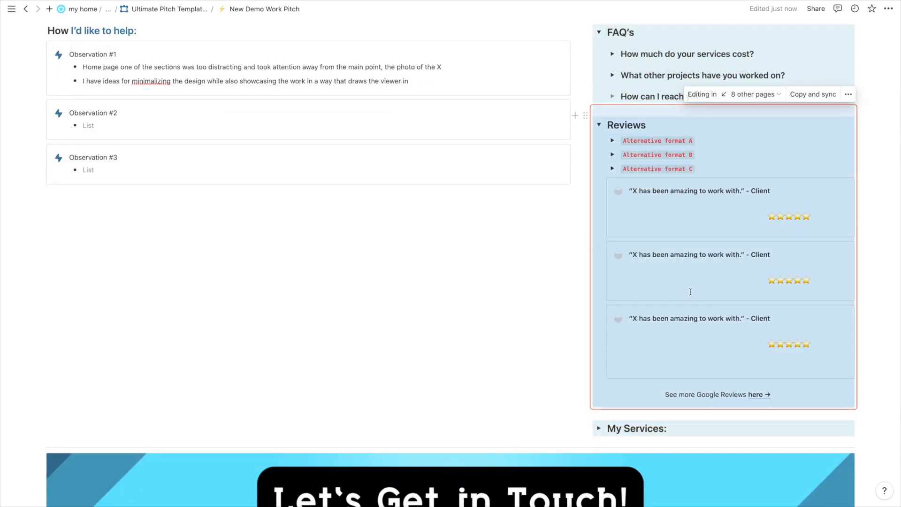
left_click(686, 368)
scroll(686, 369, "down", 1)
left_click_drag(779, 362, 750, 363)
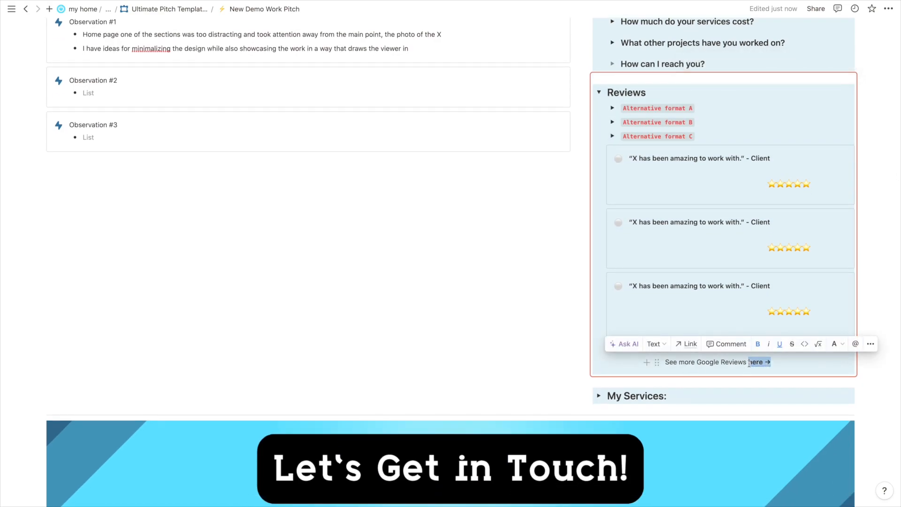
left_click(712, 299)
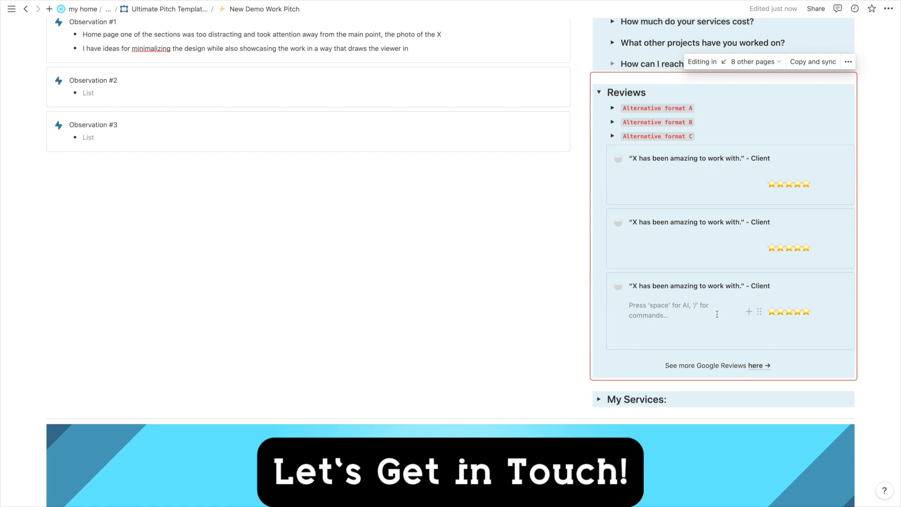
key("BackSpace")
key("super+z")
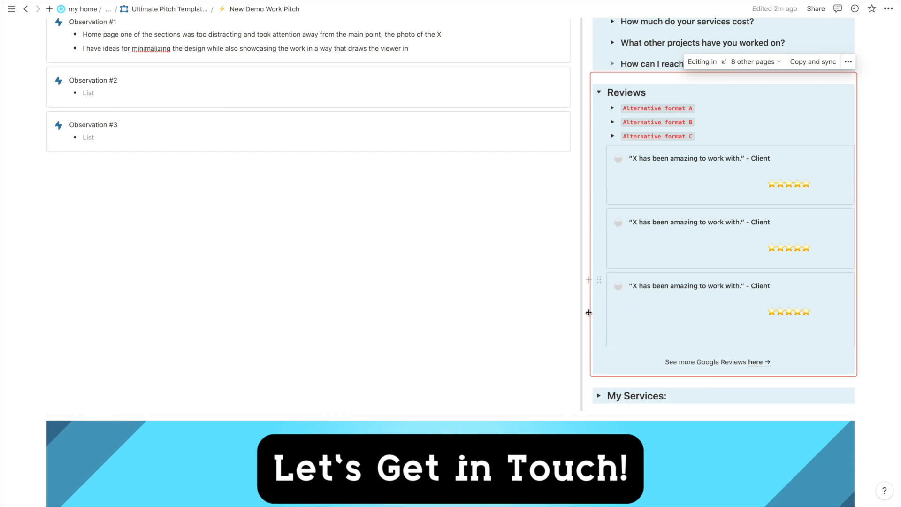
Select the 'here →' link text, undo a stray line in the third card, then collapse Reviews.
double_click(762, 360)
left_click(771, 362, "shift")
left_click(740, 364)
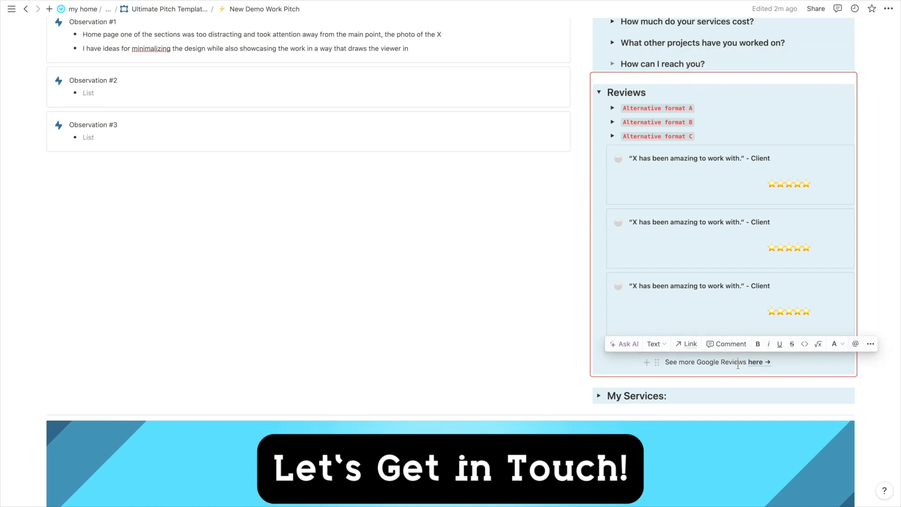
left_click(551, 255)
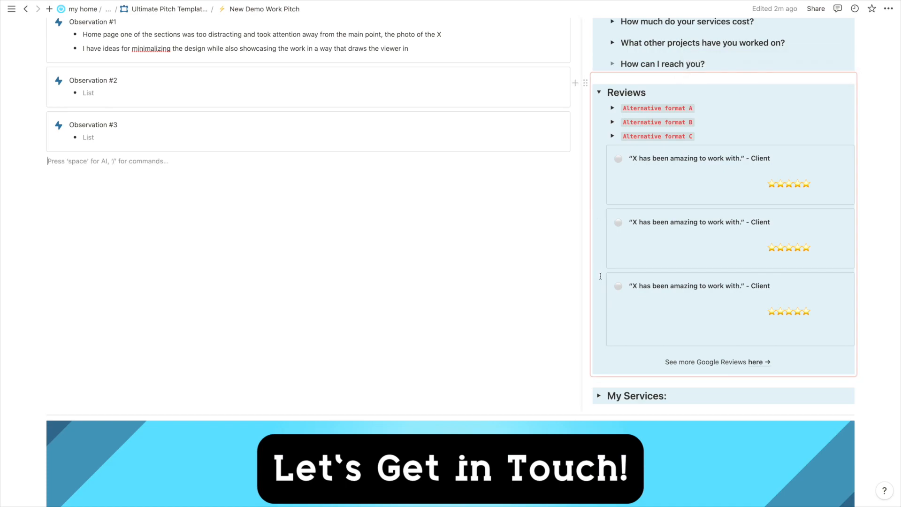
left_click(684, 305)
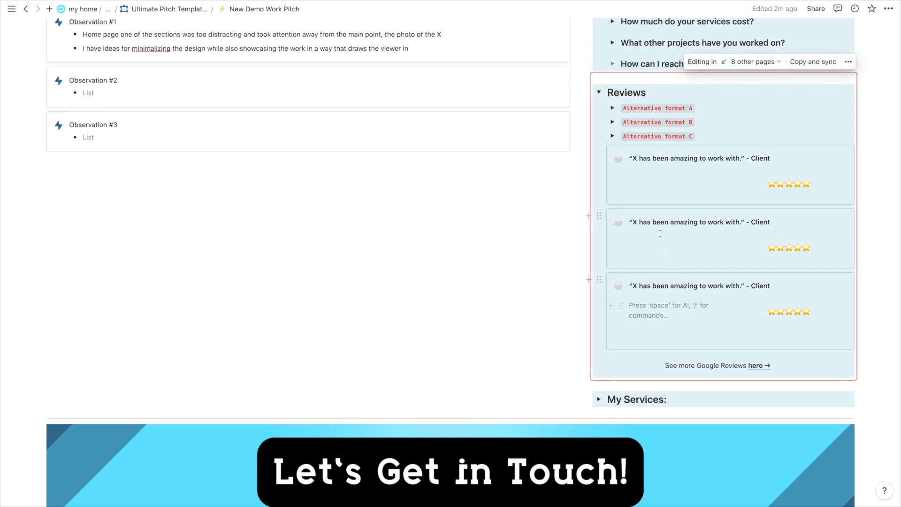
key("super+z")
key("super+z")
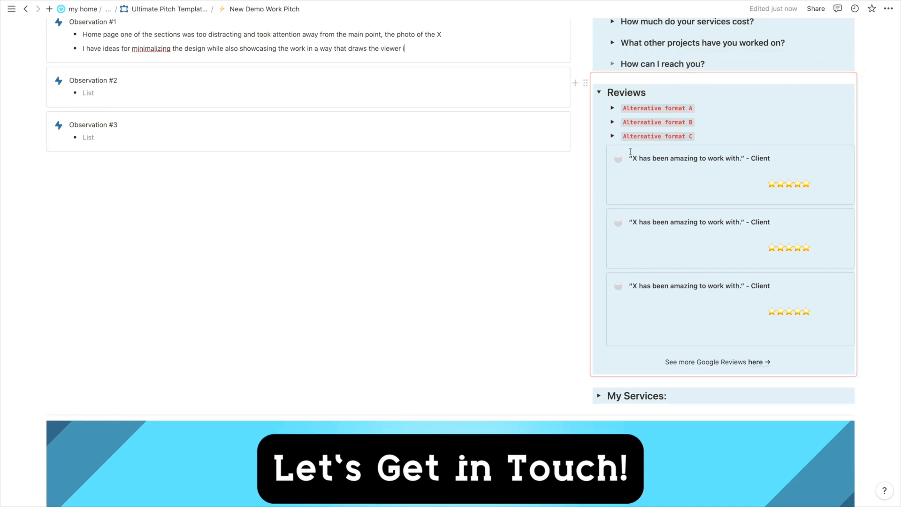
left_click(682, 95)
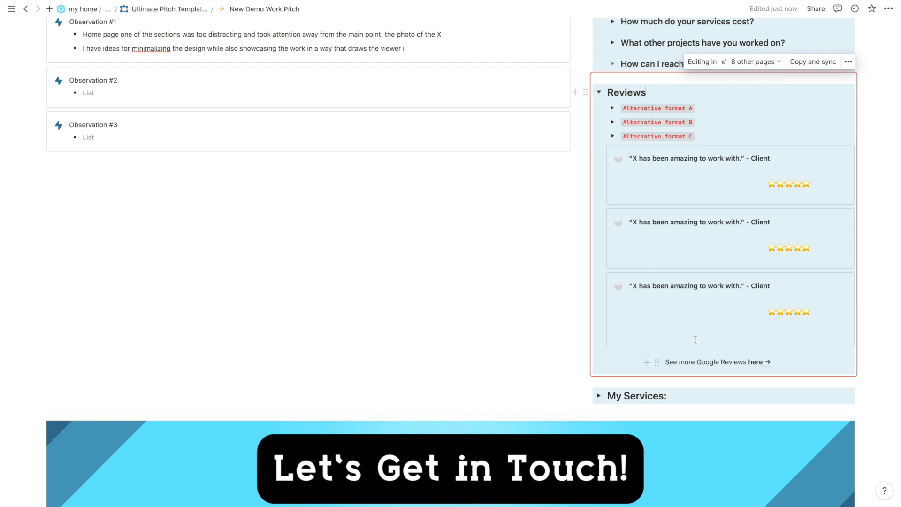
left_click(603, 96)
Expand My Services and browse its three service cards and description bullets.
left_click(601, 124)
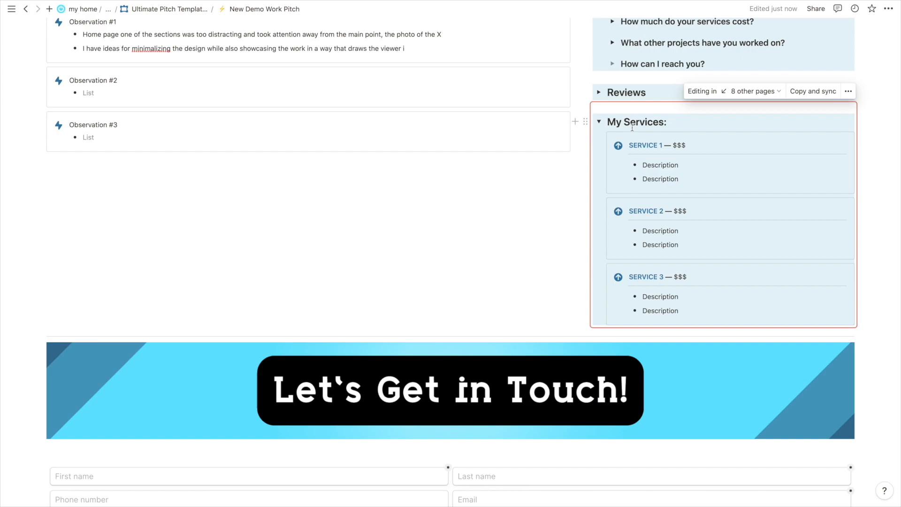
scroll(633, 127, "up", 3)
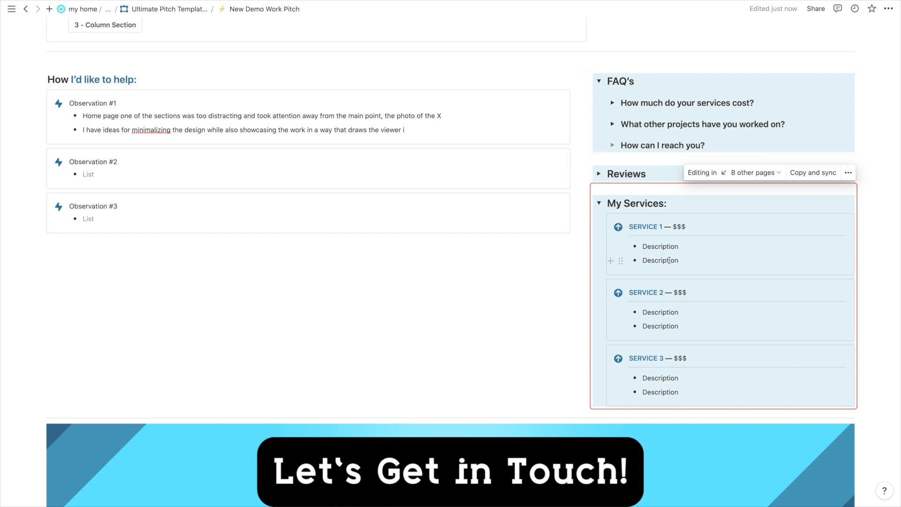
scroll(669, 260, "up", 2)
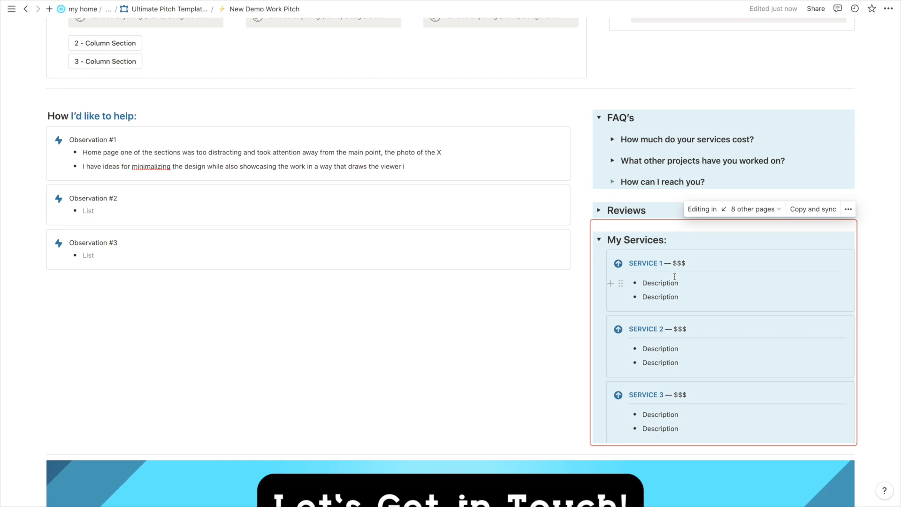
scroll(675, 276, "down", 1)
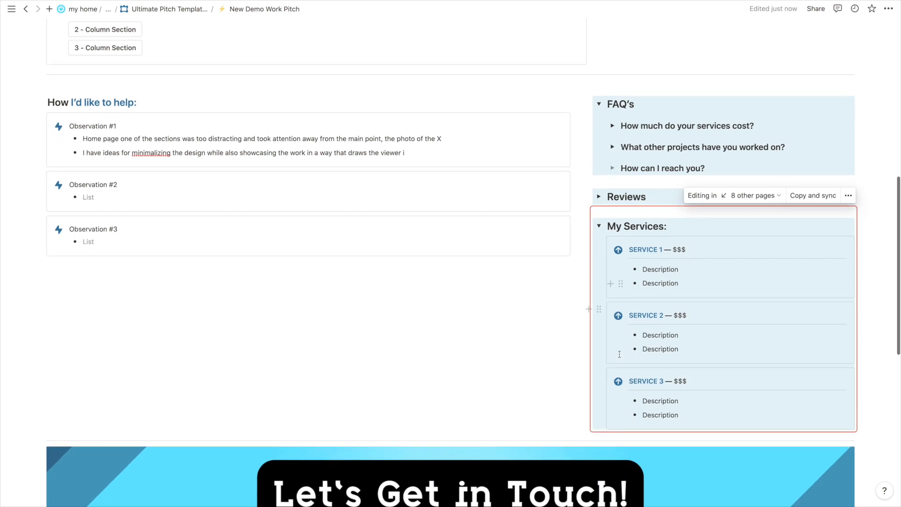
scroll(684, 377, "up", 10)
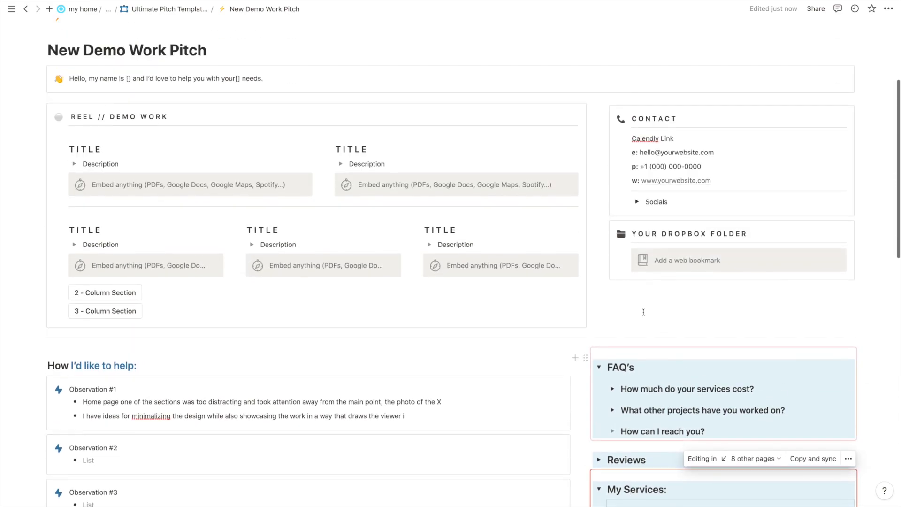
scroll(362, 260, "down", 5)
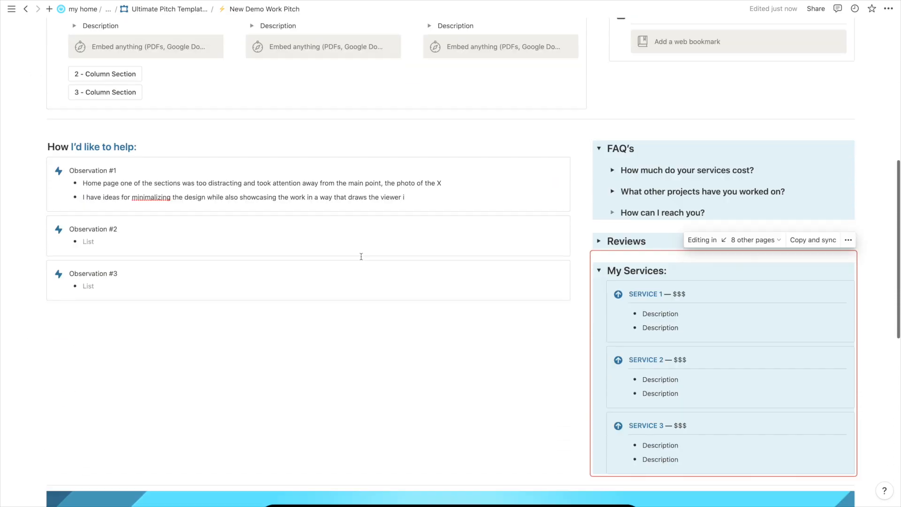
scroll(662, 356, "down", 1)
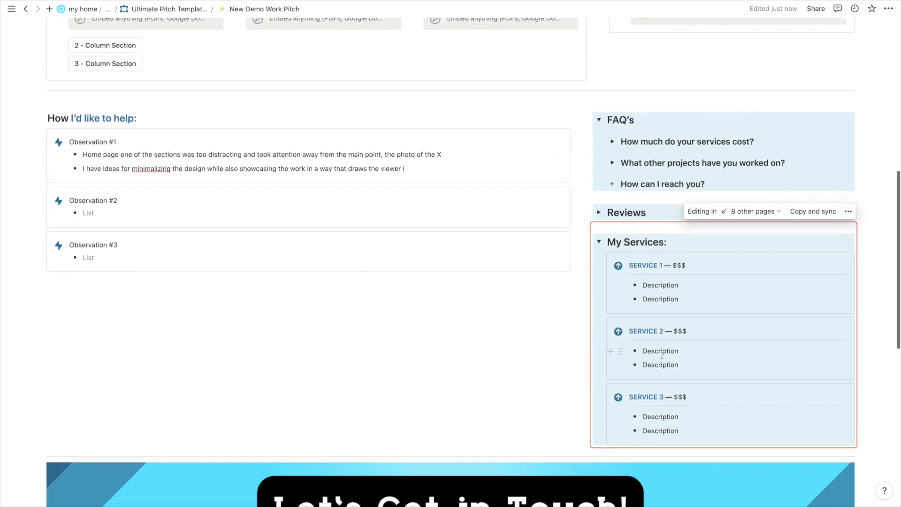
scroll(655, 317, "up", 2)
scroll(656, 317, "up", 2)
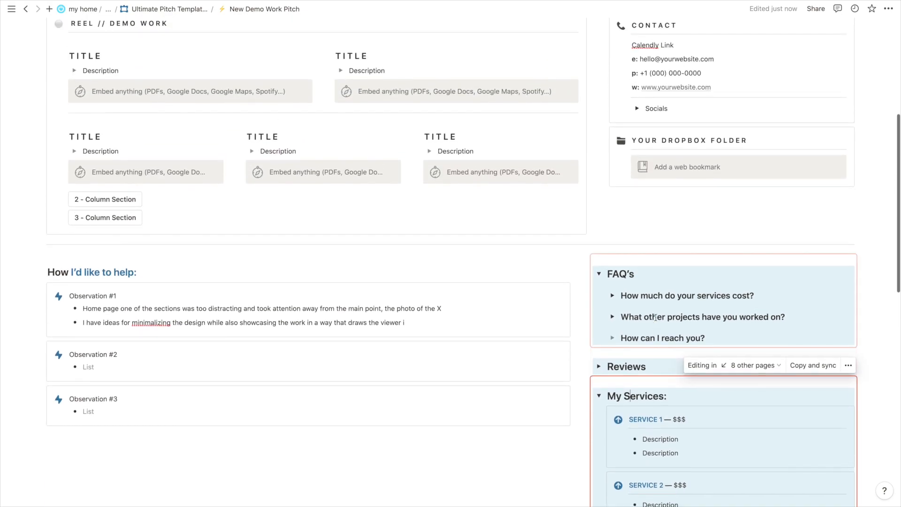
scroll(291, 151, "down", 1)
scroll(296, 154, "down", 3)
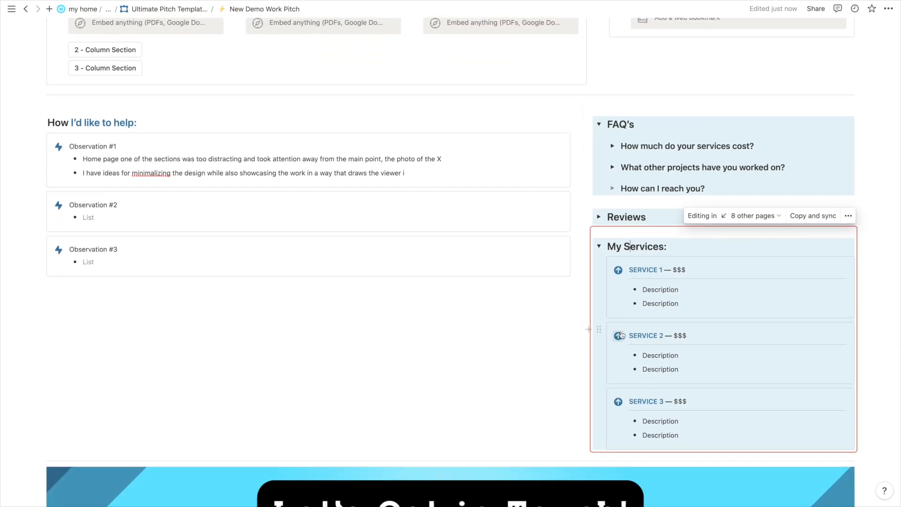
scroll(621, 335, "down", 1)
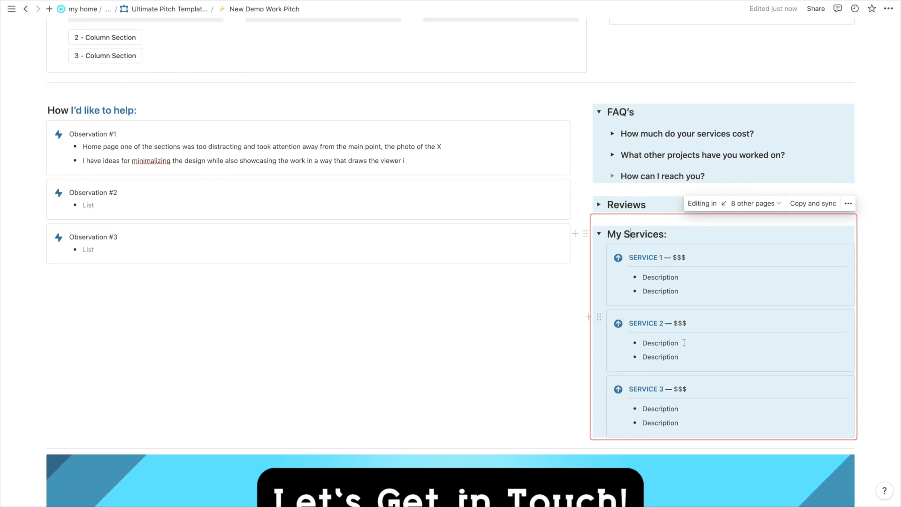
Add a 'Starting at $$$' line under SERVICE 1, then delete it.
key("Return")
type("Starting")
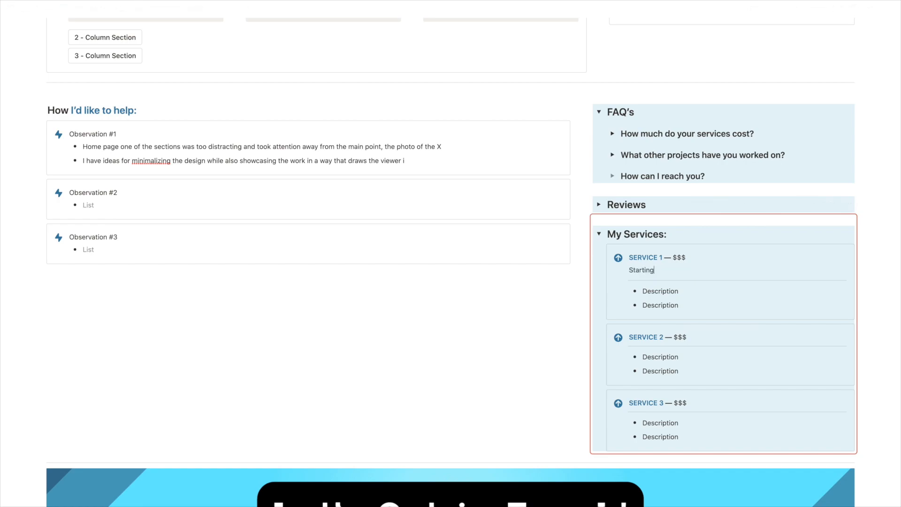
type(" at $$$")
key("shift+Home")
key("BackSpace")
key("BackSpace")
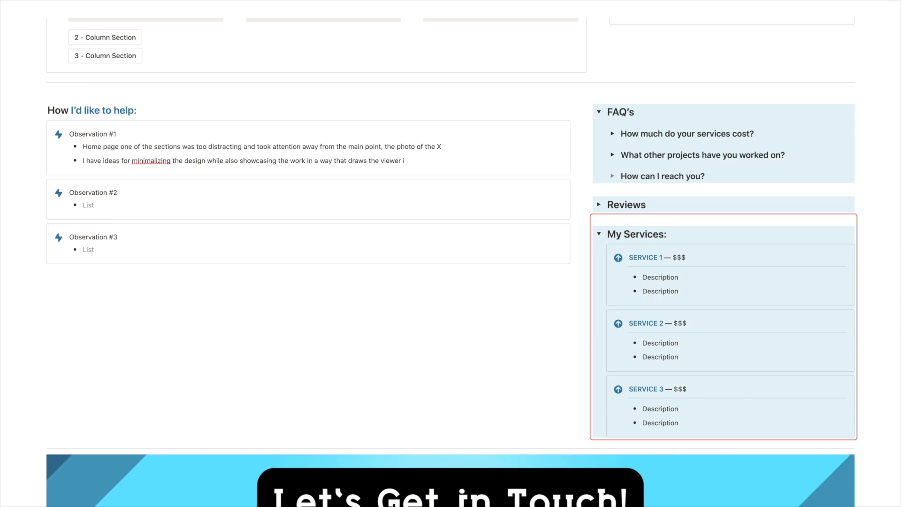
Fold the My Services toggle section shut.
left_click(600, 235)
scroll(601, 235, "down", 5)
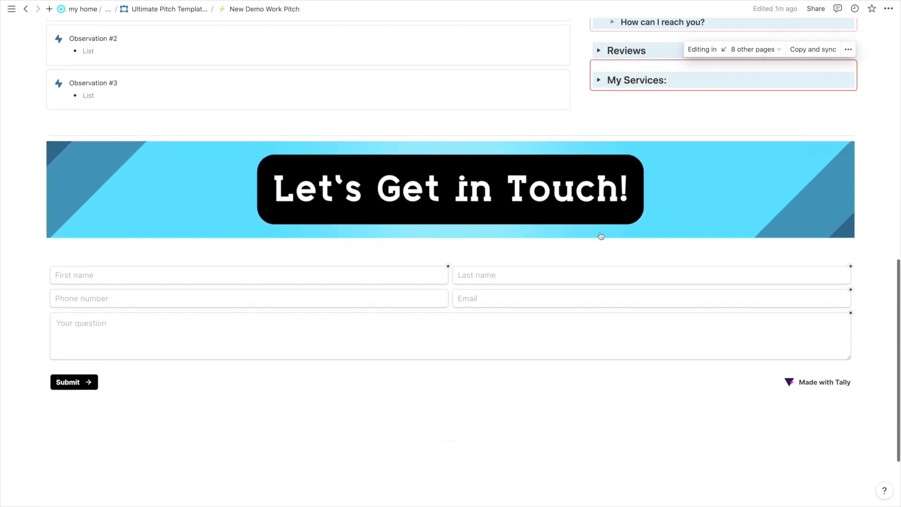
scroll(468, 203, "up", 8)
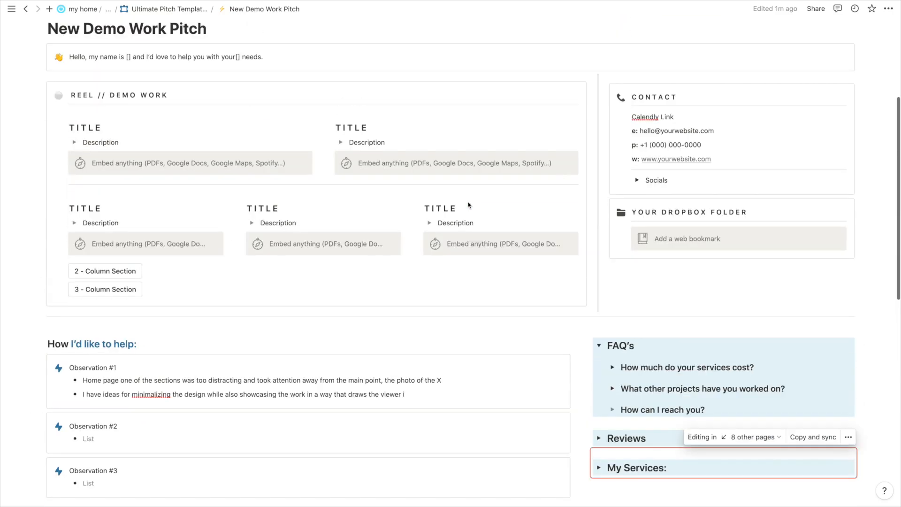
scroll(304, 202, "down", 1)
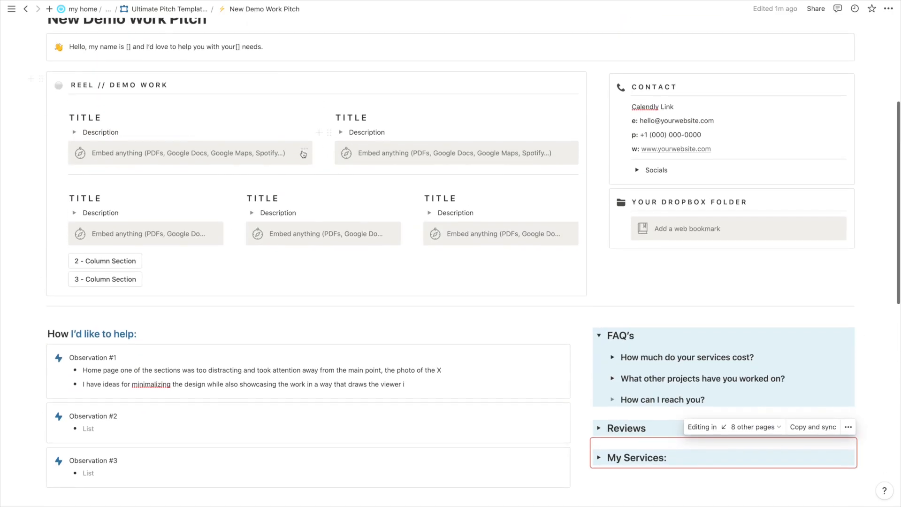
scroll(731, 168, "down", 3)
scroll(718, 127, "up", 2)
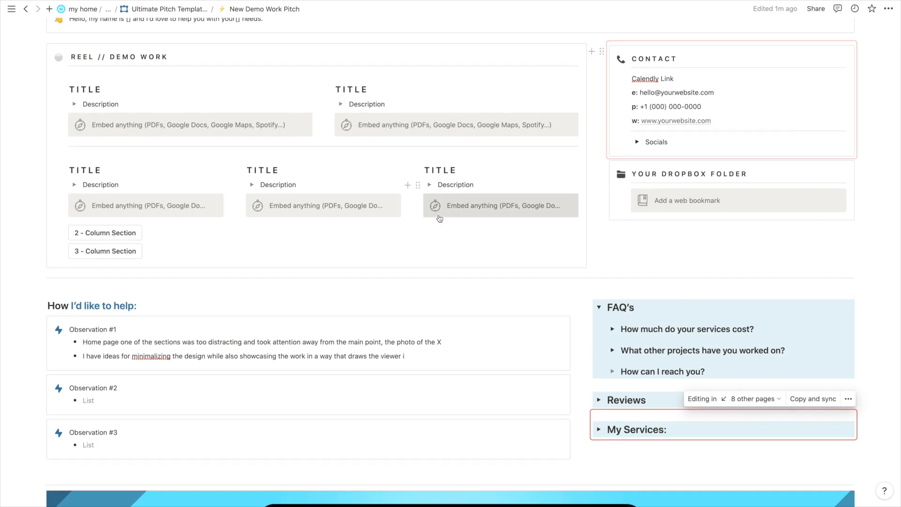
scroll(374, 224, "down", 3)
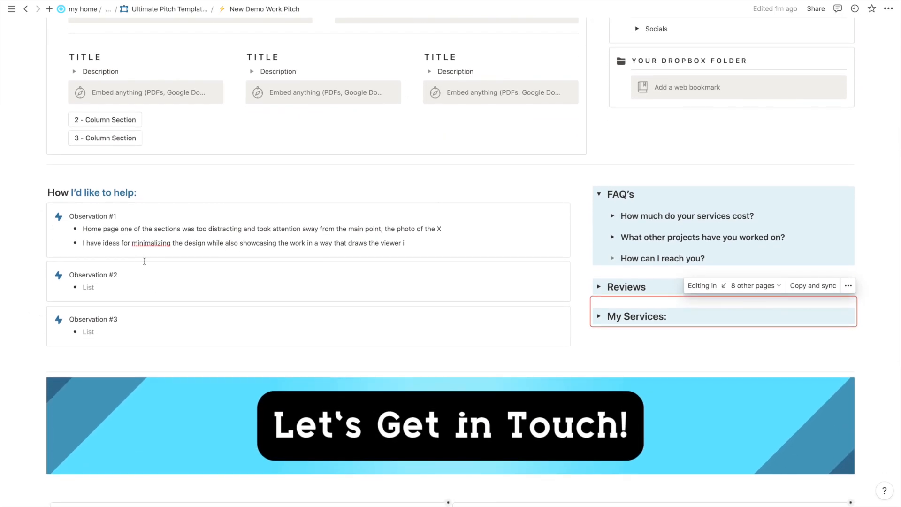
scroll(145, 261, "up", 1)
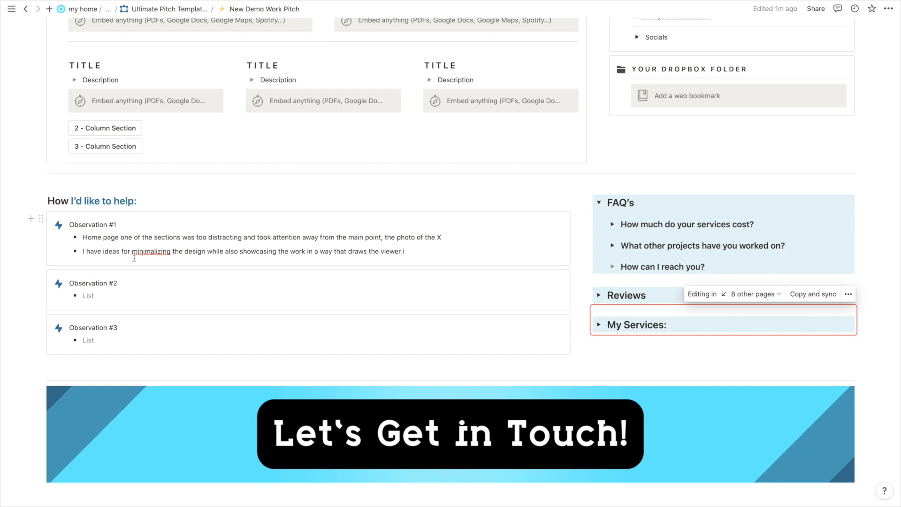
Collapse FAQ's, add an empty block below My Services, and scroll to the contact form.
left_click(599, 203)
left_click(668, 330)
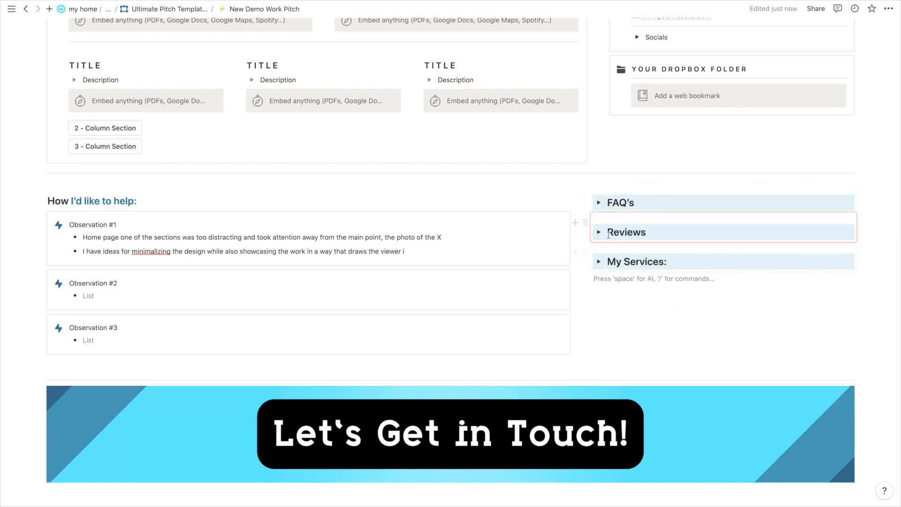
scroll(468, 234, "down", 5)
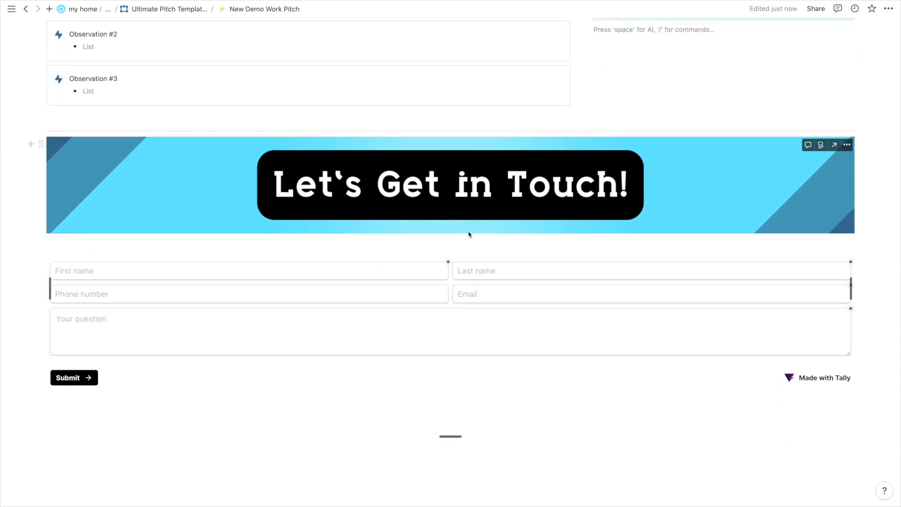
scroll(713, 443, "down", 1)
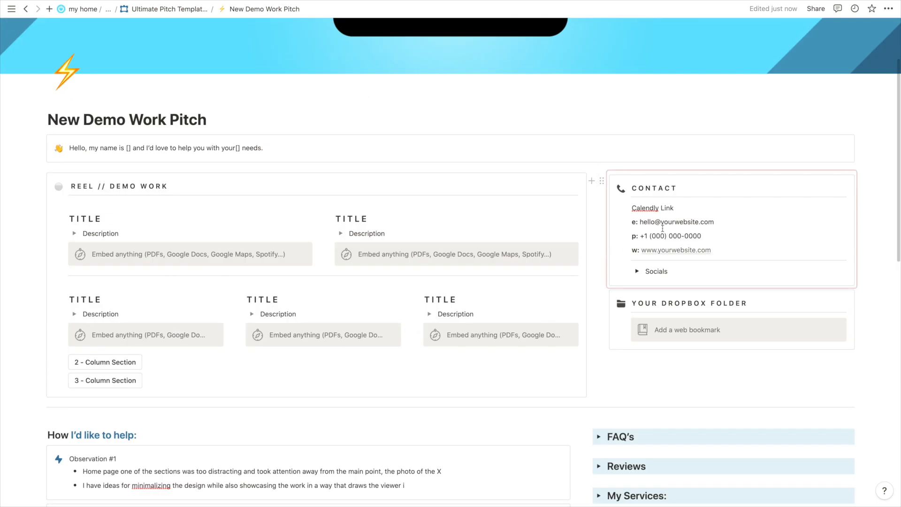
Select the sample contact e-mail line in the contact block, then clear the selection.
double_click(666, 222)
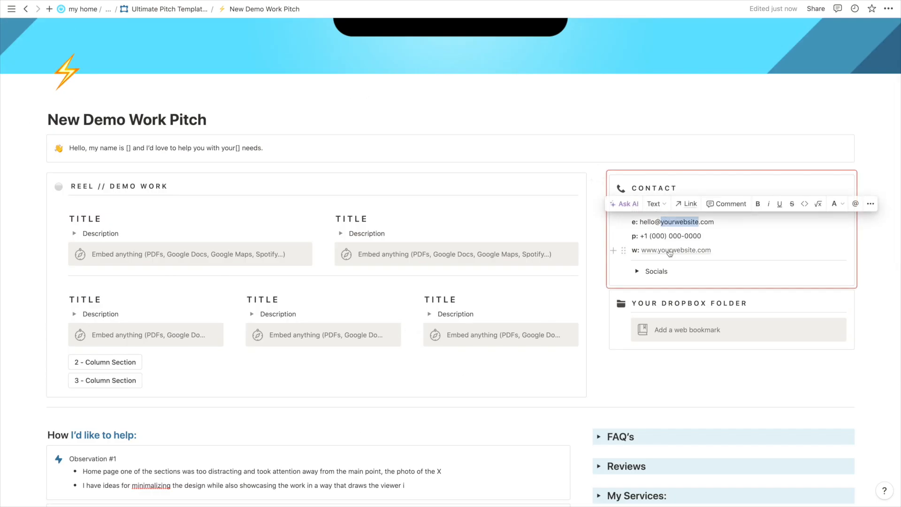
triple_click(658, 222)
left_click(662, 223)
Enter a sample first name in the Tally form's First name field and move to Last name.
scroll(665, 221, "down", 20)
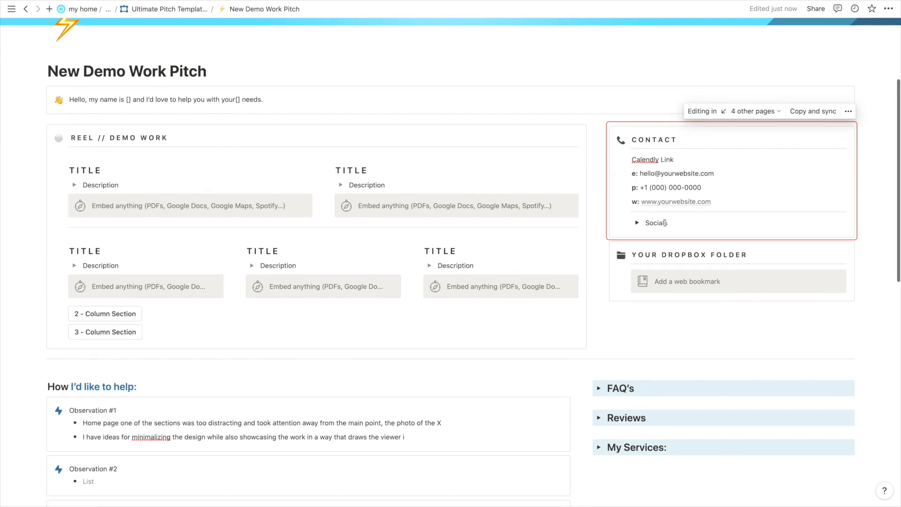
left_click(173, 190)
key("Tab")
Type a sample last name into the contact form and scroll back up the page.
key("Tab")
left_click(299, 203)
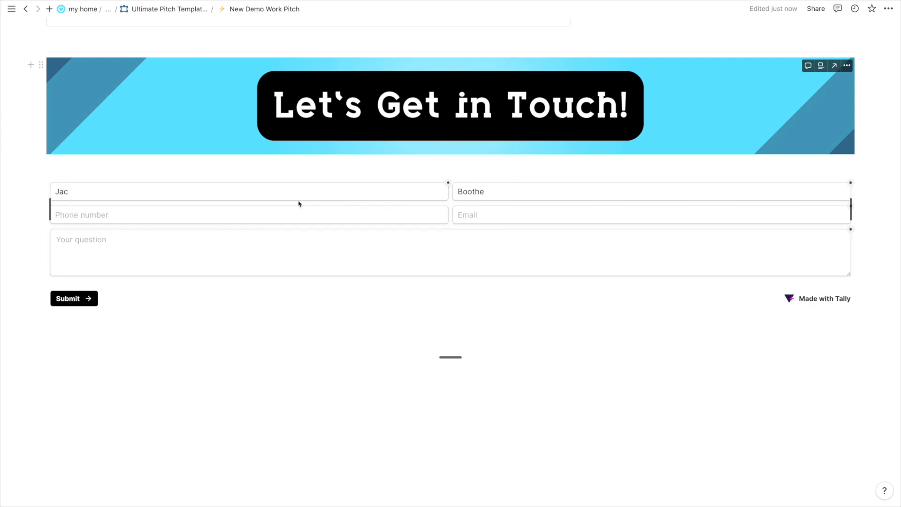
scroll(298, 204, "up", 1)
scroll(471, 267, "down", 1)
scroll(471, 267, "up", 2)
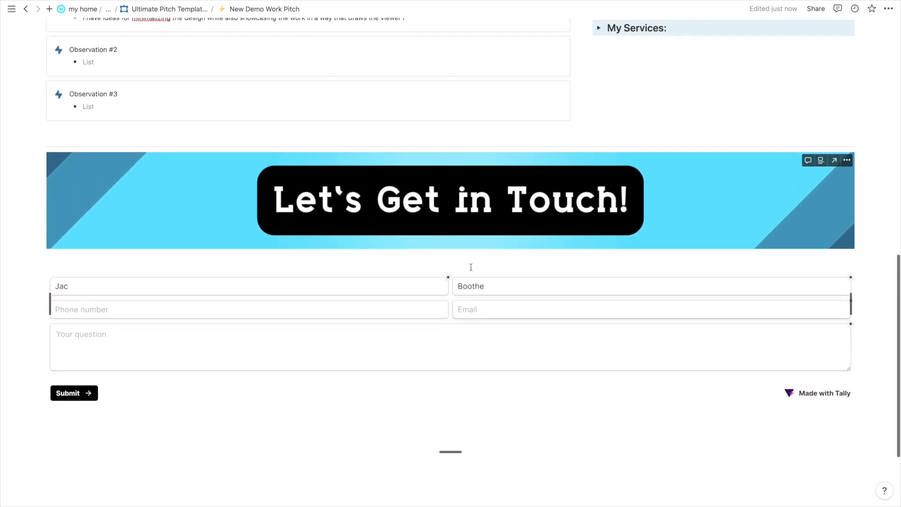
scroll(471, 267, "down", 1)
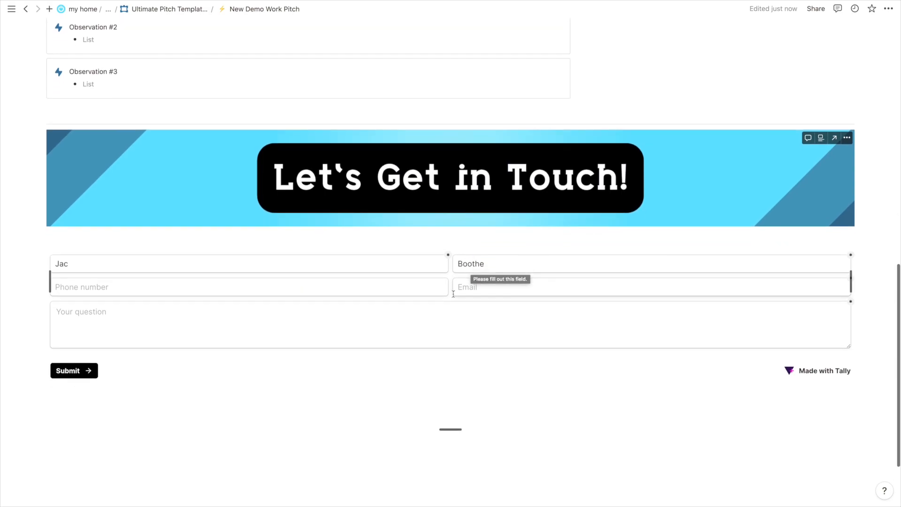
scroll(427, 340, "up", 1)
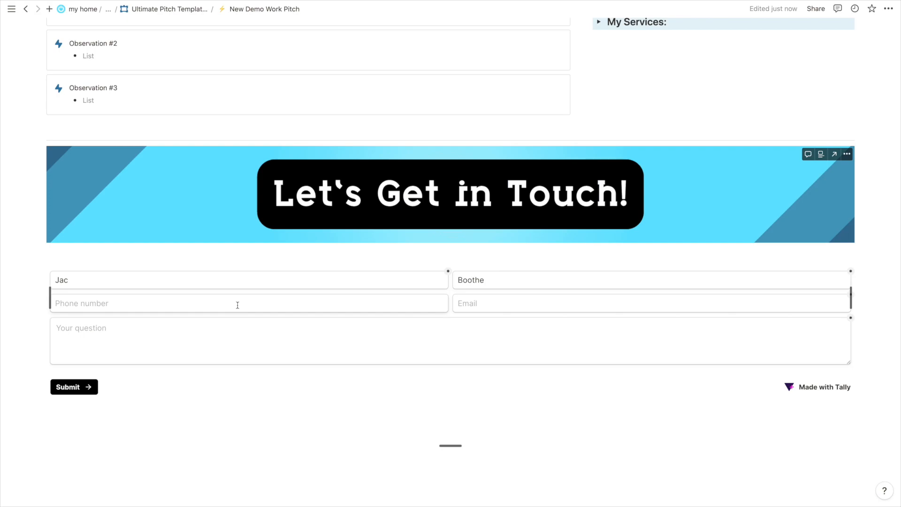
scroll(238, 305, "up", 4)
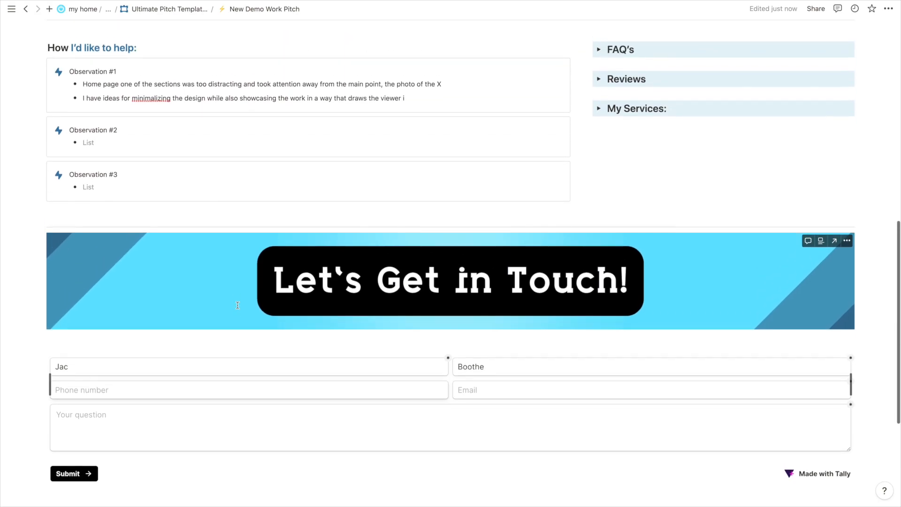
scroll(237, 306, "up", 1)
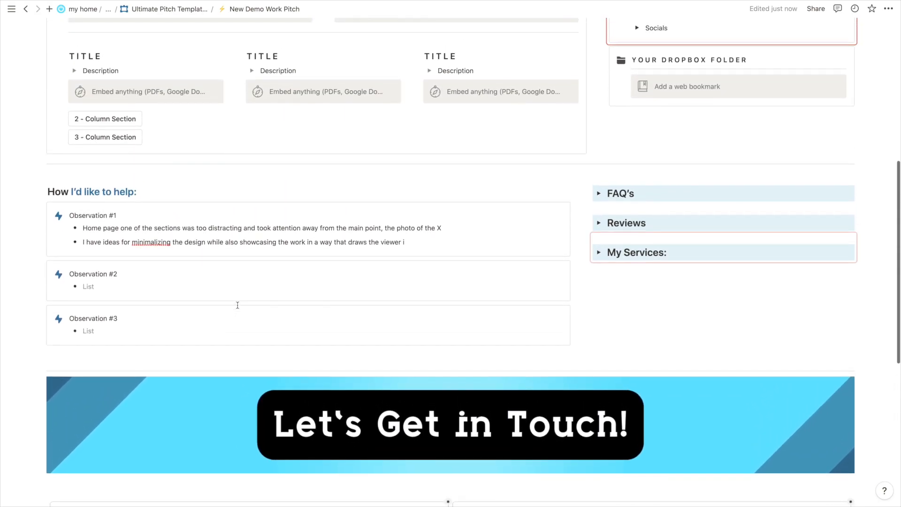
scroll(191, 179, "up", 3)
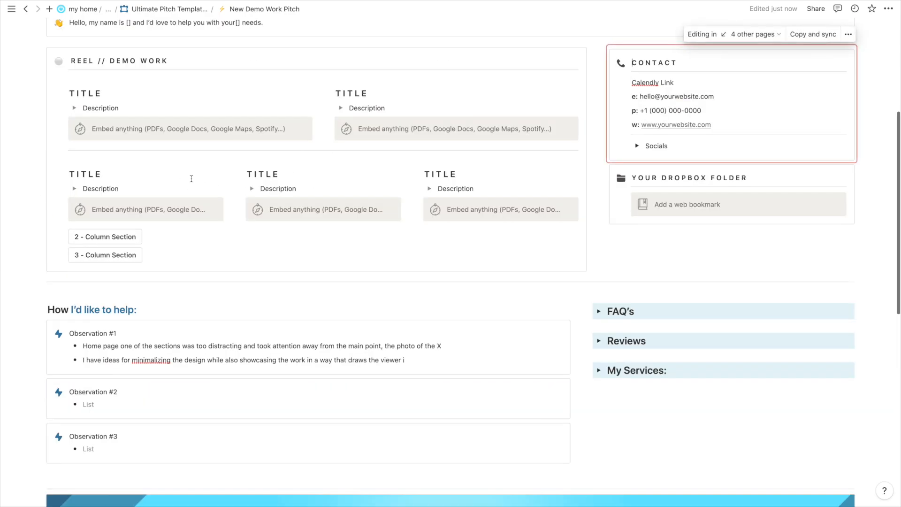
scroll(192, 178, "down", 3)
scroll(191, 178, "down", 3)
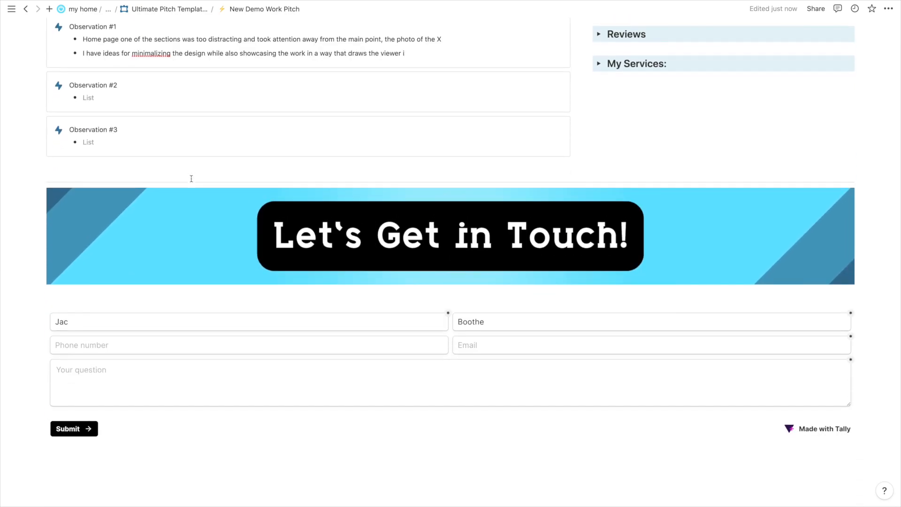
scroll(191, 179, "up", 7)
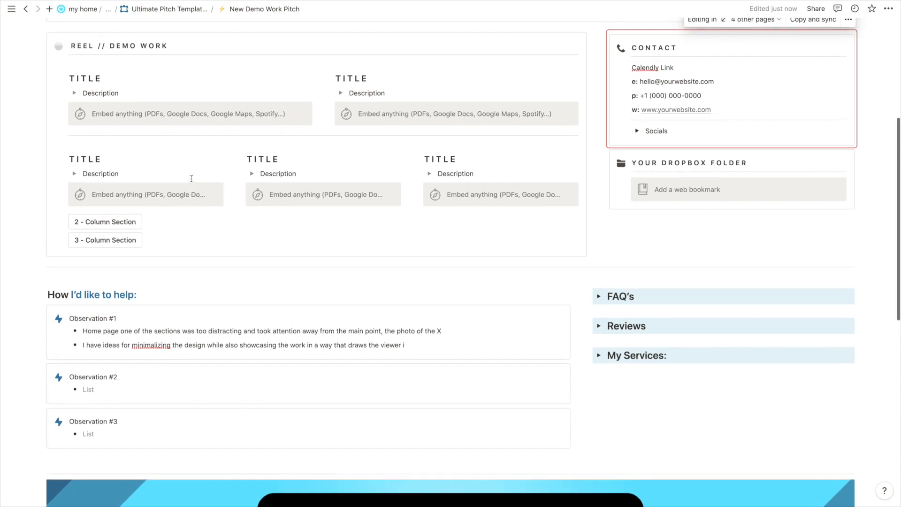
scroll(192, 179, "up", 1)
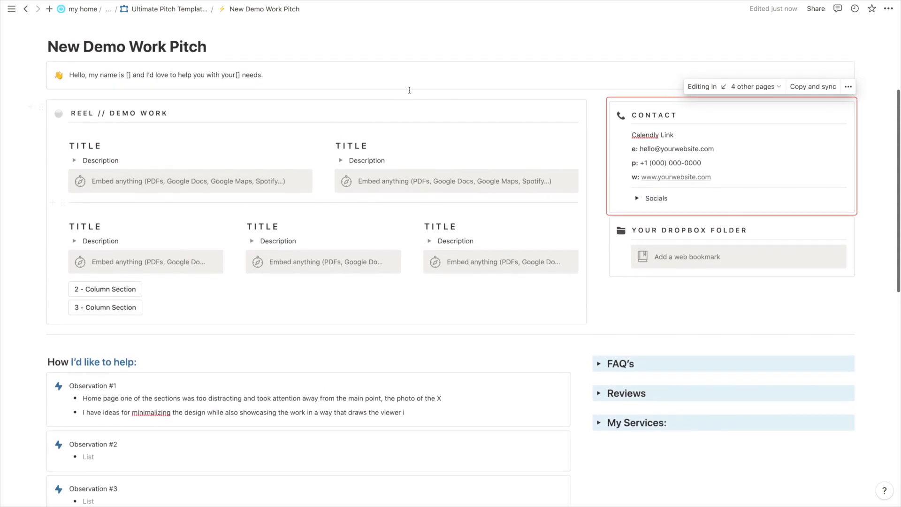
Generate a New Before / After Pitch with its button and open the created pitch page.
left_click(380, 77)
scroll(364, 161, "down", 2)
scroll(363, 161, "up", 1)
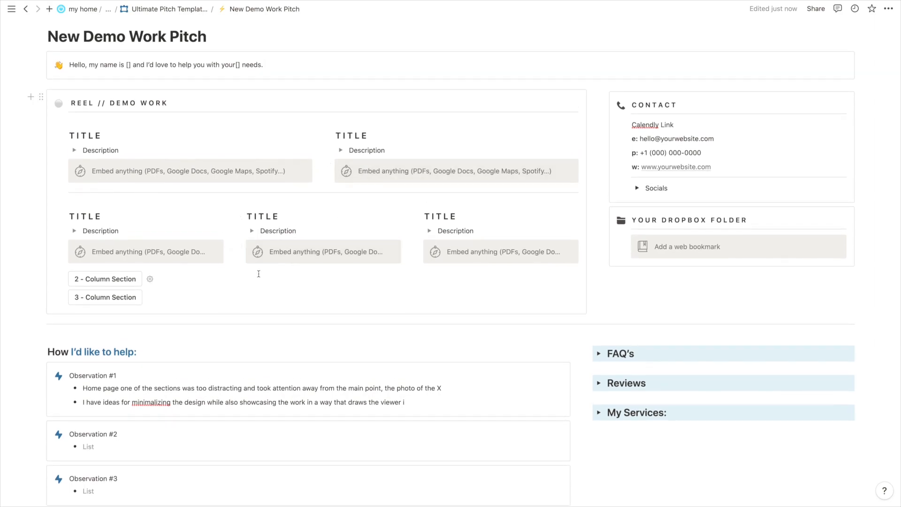
scroll(102, 282, "up", 1)
scroll(102, 281, "up", 1)
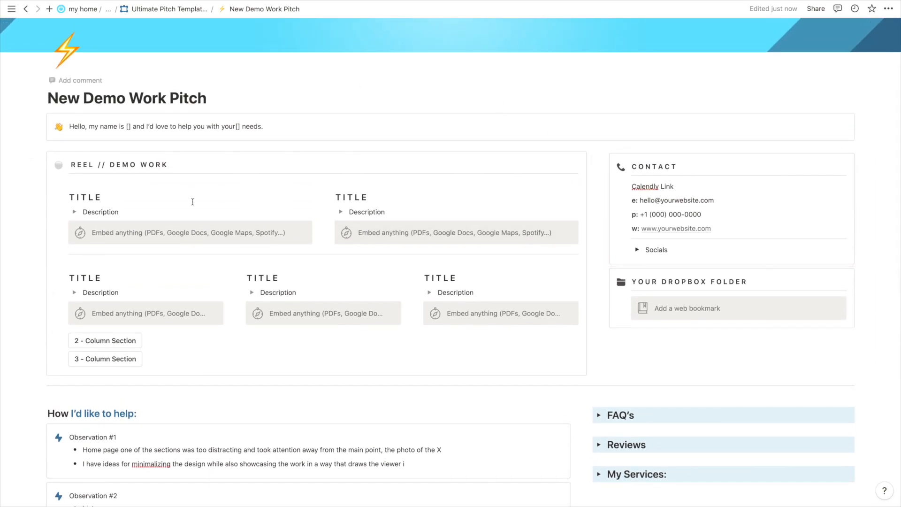
scroll(493, 325, "down", 2)
scroll(406, 251, "down", 7)
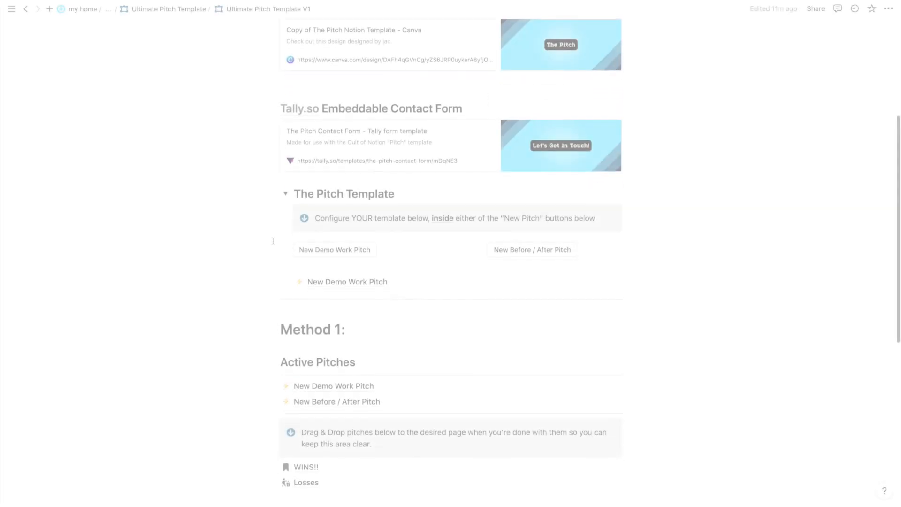
scroll(273, 240, "down", 1)
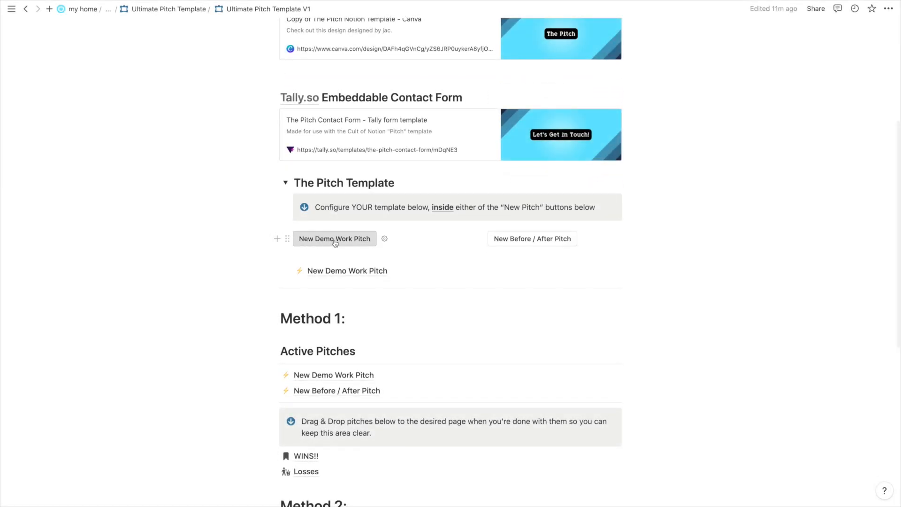
left_click(543, 243)
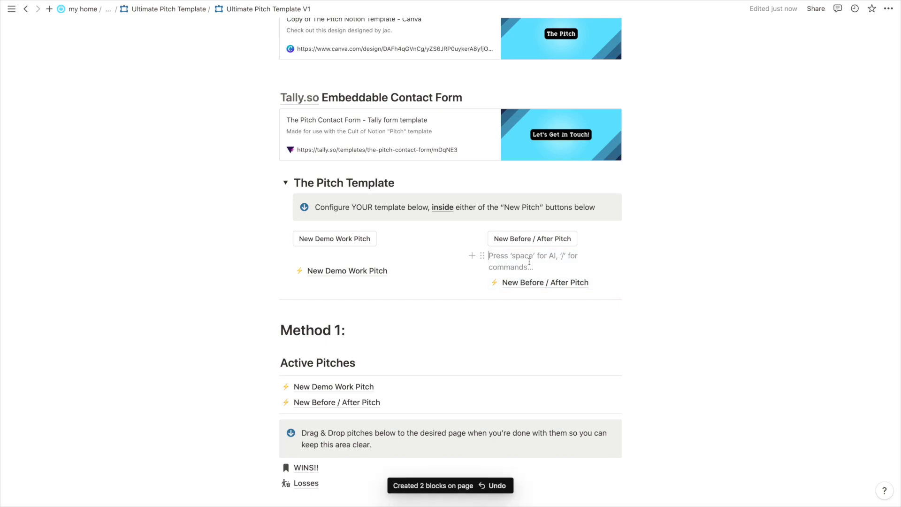
left_click(531, 282)
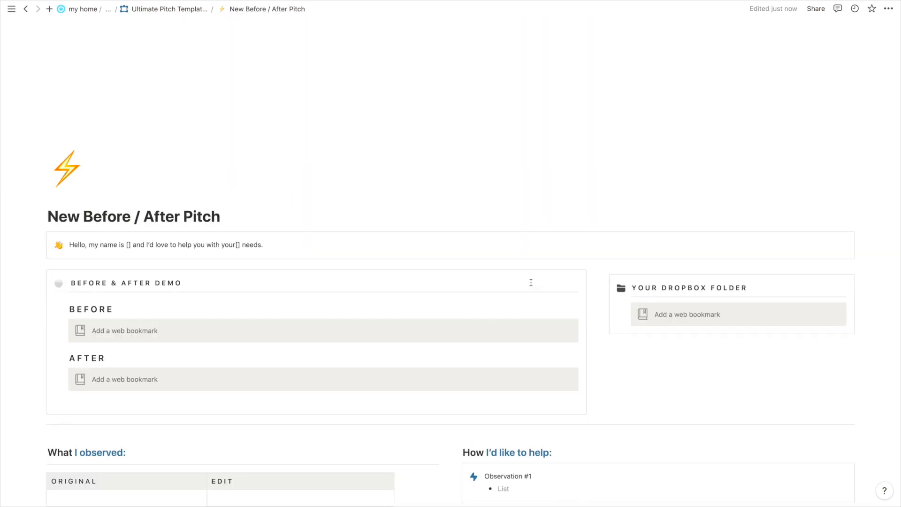
scroll(579, 291, "down", 2)
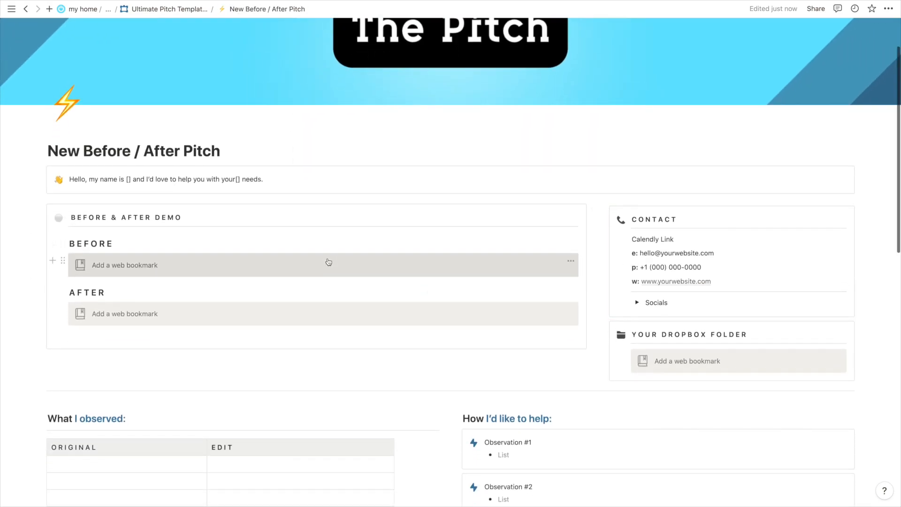
scroll(327, 261, "down", 5)
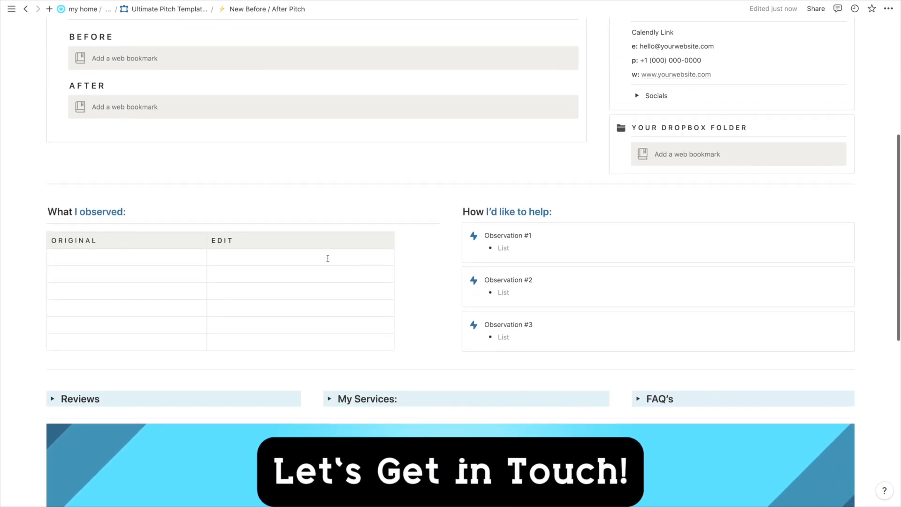
scroll(327, 259, "up", 3)
scroll(328, 260, "up", 5)
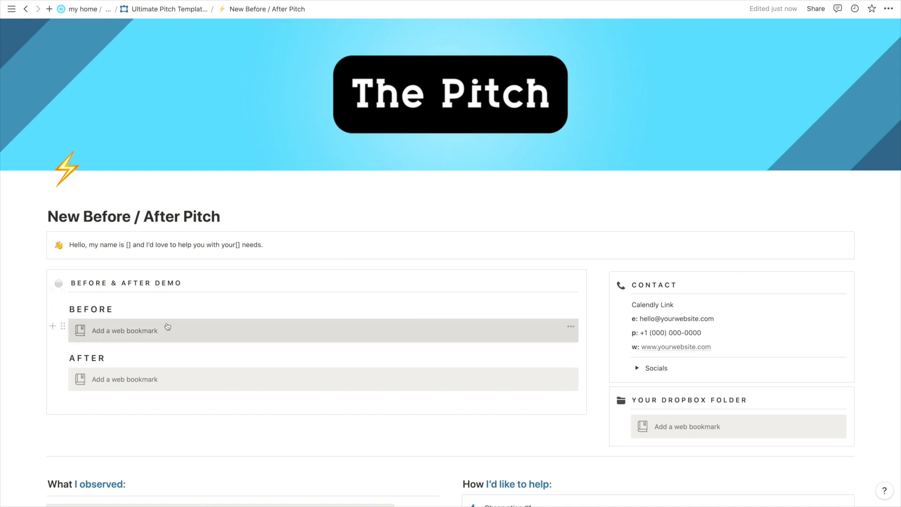
scroll(151, 317, "down", 1)
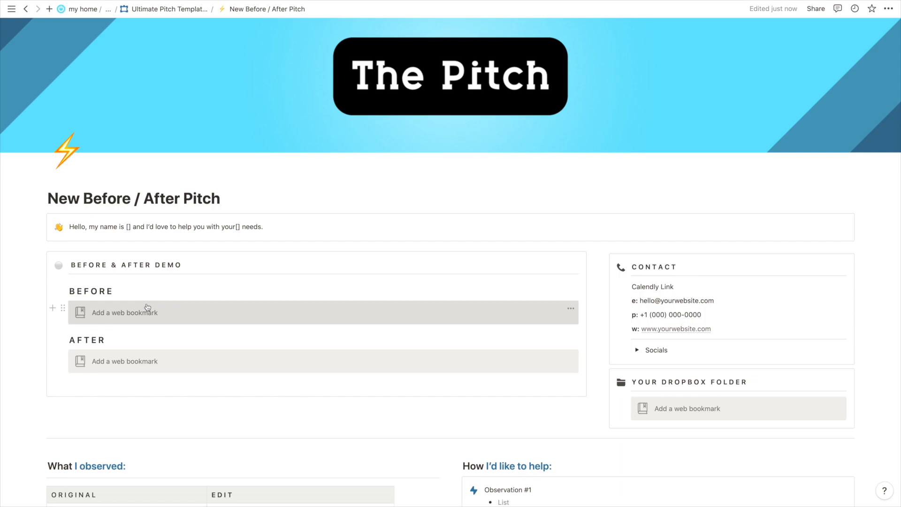
scroll(147, 307, "down", 1)
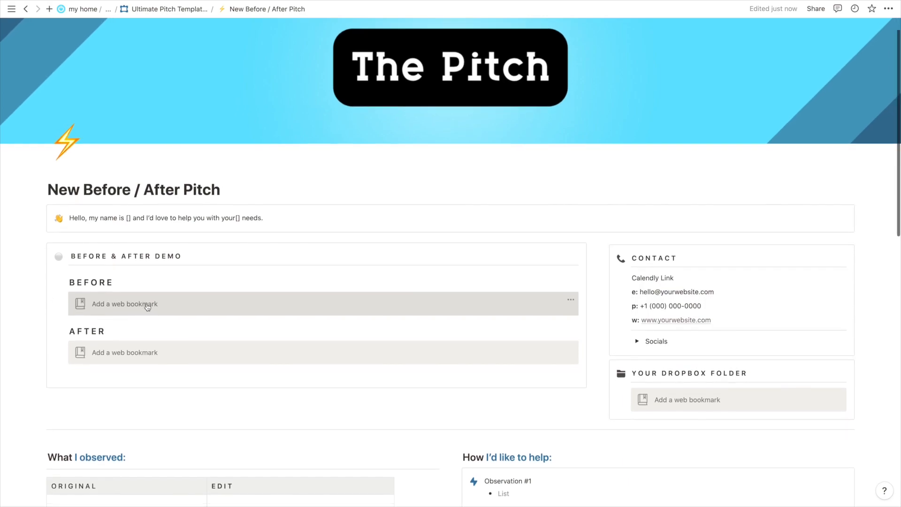
scroll(148, 307, "down", 3)
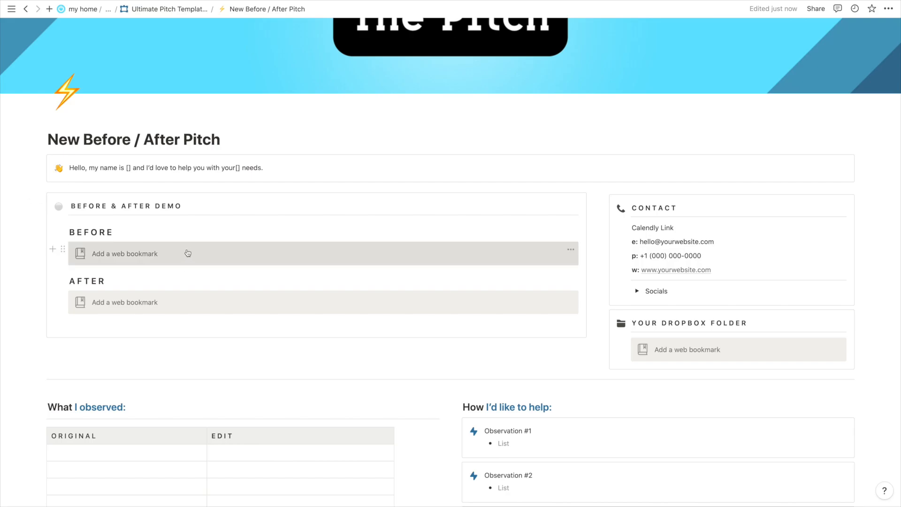
scroll(276, 325, "down", 5)
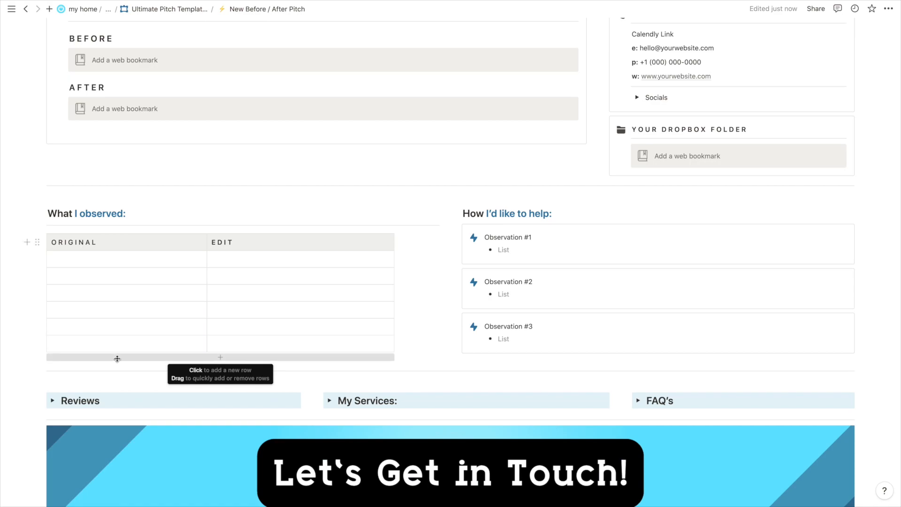
scroll(106, 250, "up", 2)
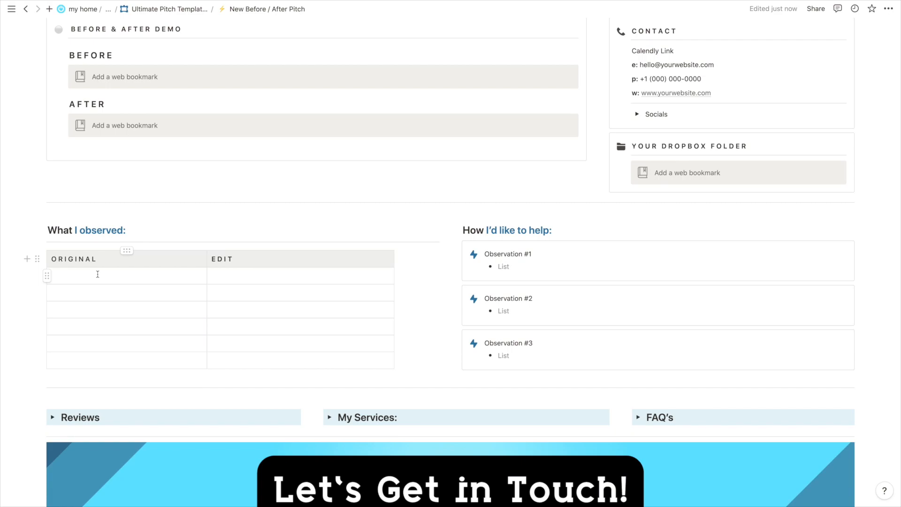
left_click(98, 275)
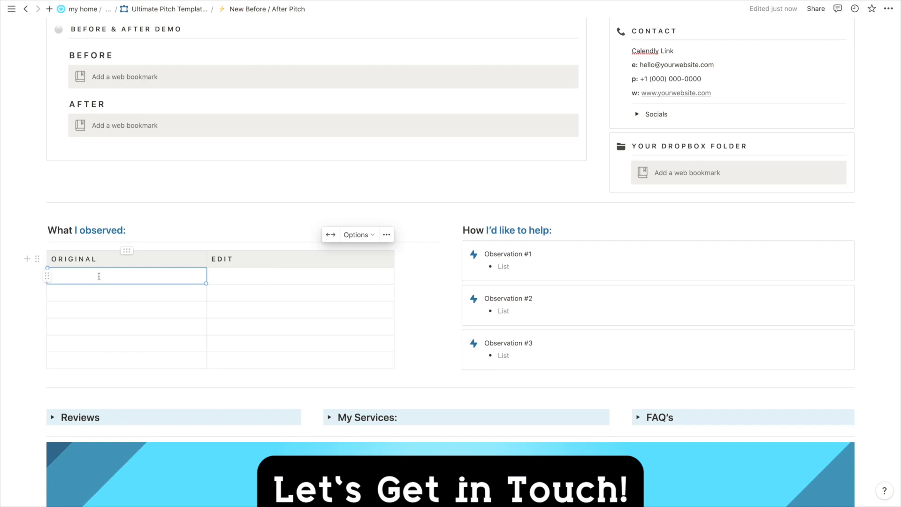
left_click(79, 276)
left_click(64, 277)
left_click(243, 273)
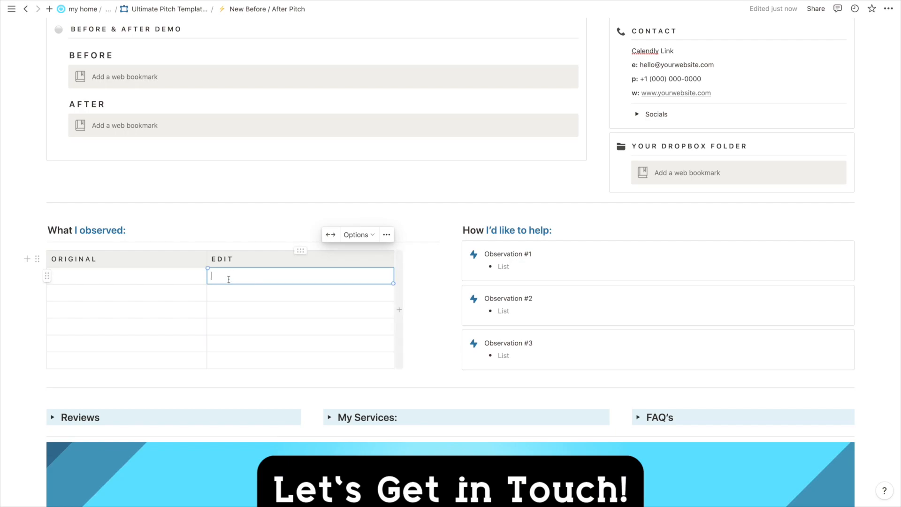
scroll(229, 279, "up", 5)
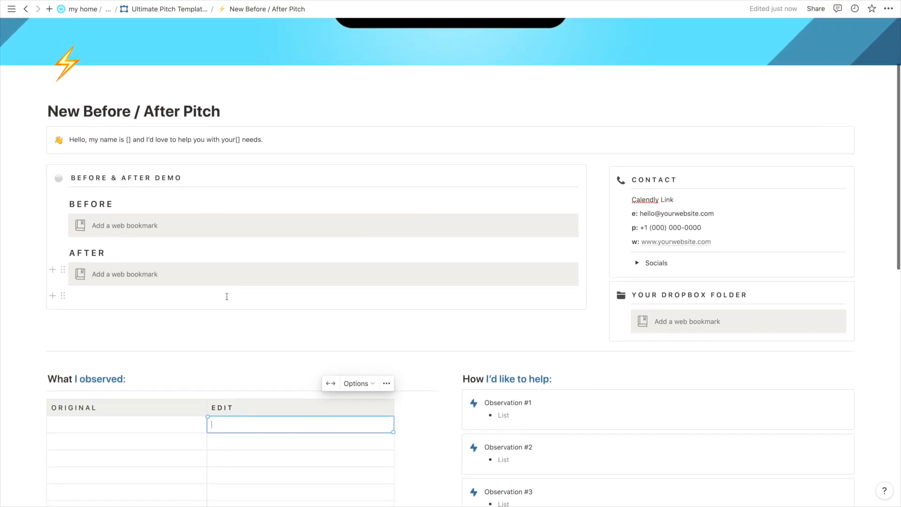
scroll(229, 282, "down", 4)
left_click(231, 332)
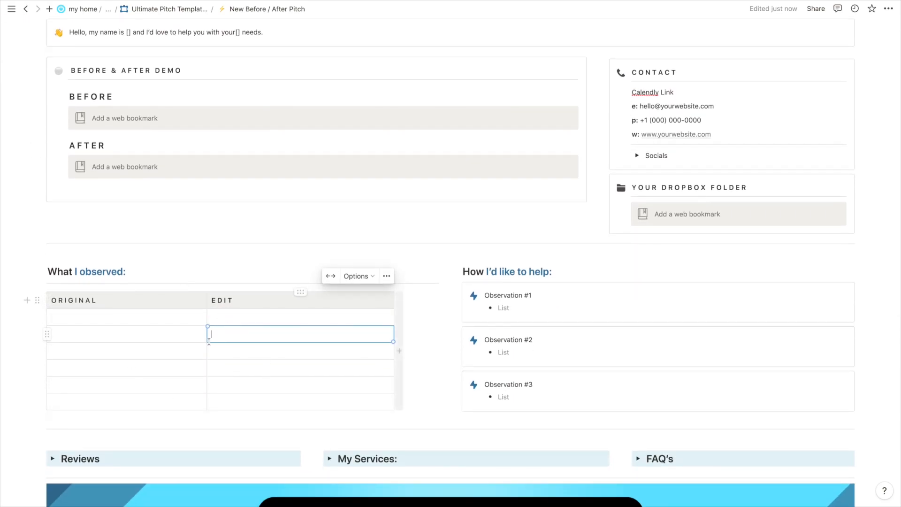
scroll(133, 362, "up", 3)
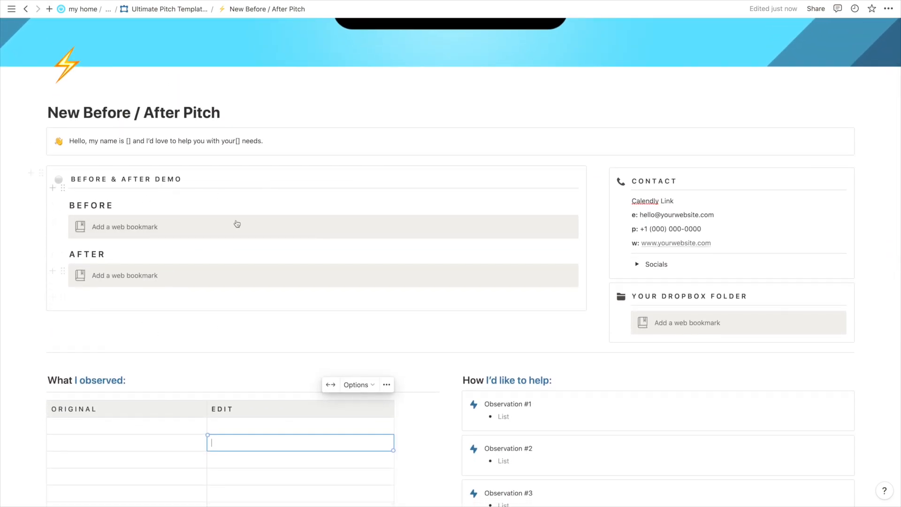
scroll(268, 262, "down", 1)
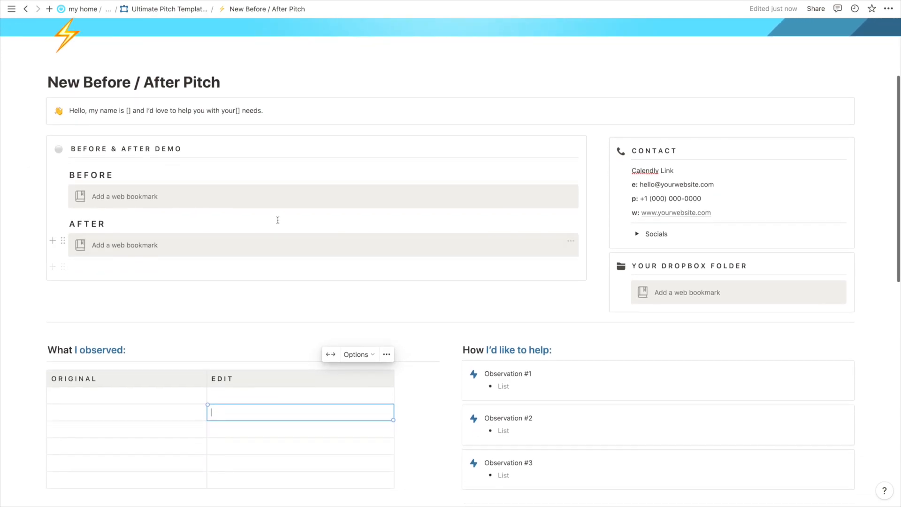
scroll(279, 218, "down", 1)
scroll(563, 400, "down", 2)
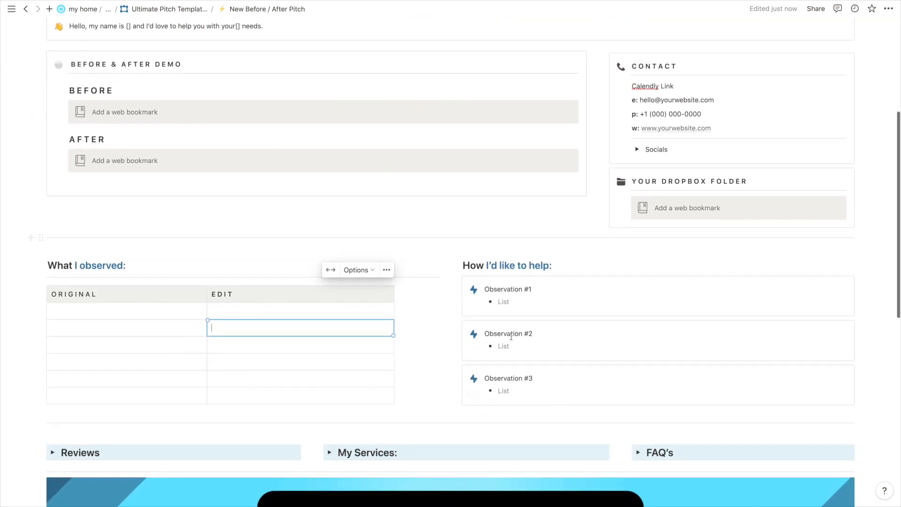
left_click(510, 299)
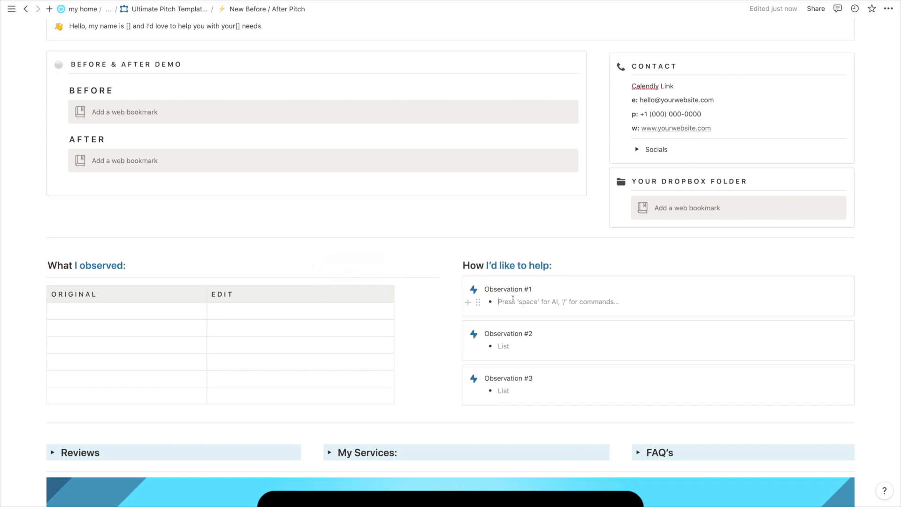
scroll(513, 298, "down", 14)
scroll(515, 308, "up", 10)
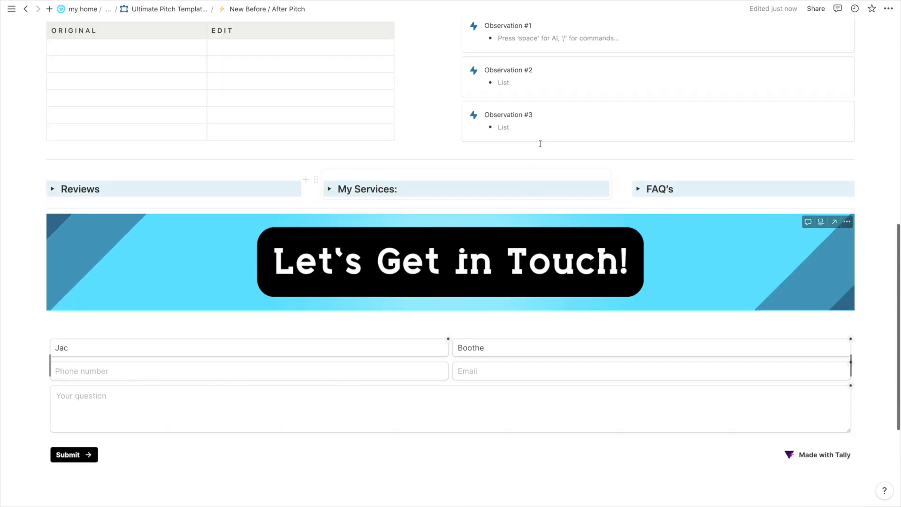
left_click(509, 227)
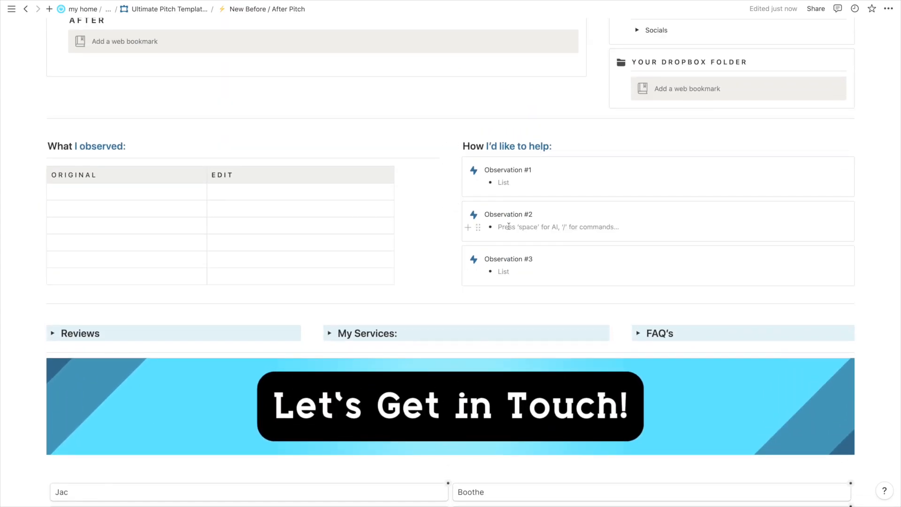
scroll(509, 227, "up", 3)
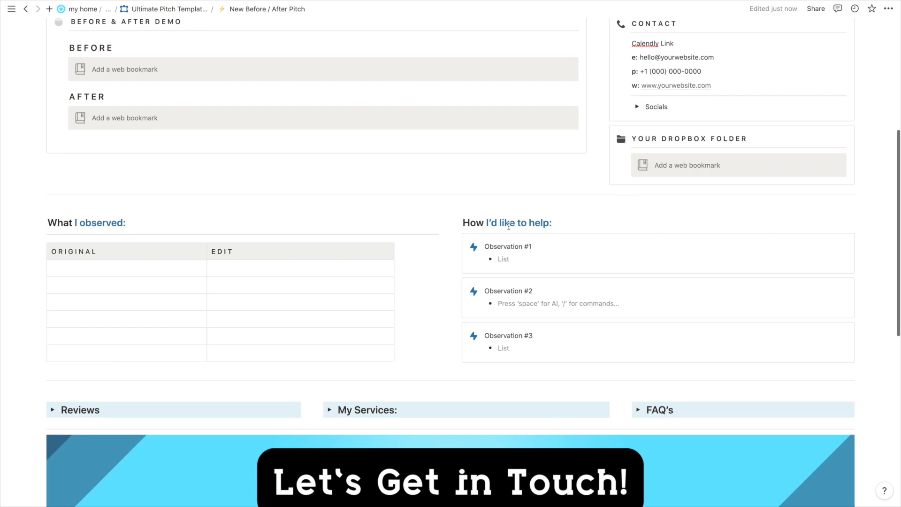
scroll(509, 227, "up", 2)
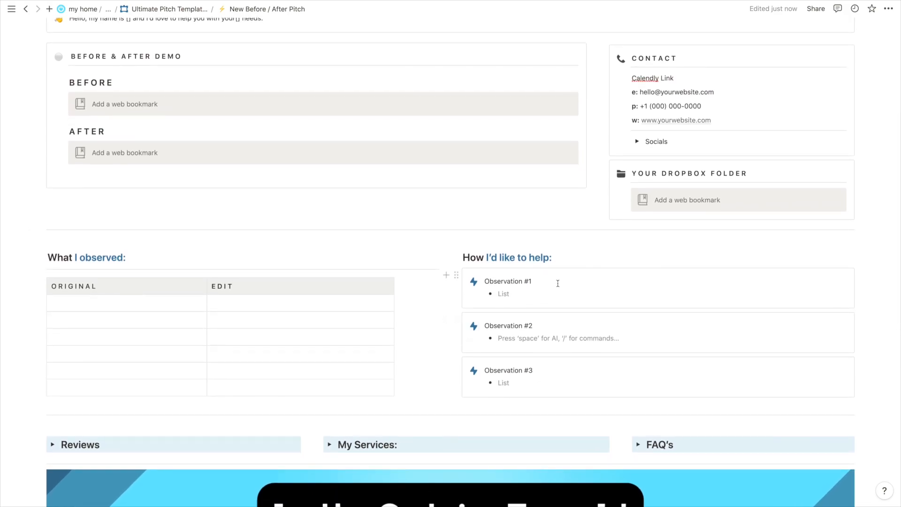
scroll(557, 283, "up", 1)
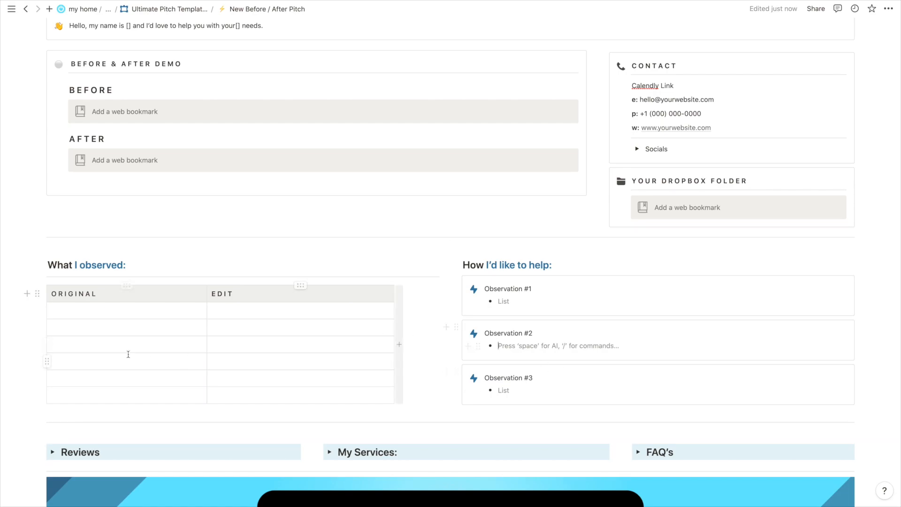
scroll(160, 244, "up", 1)
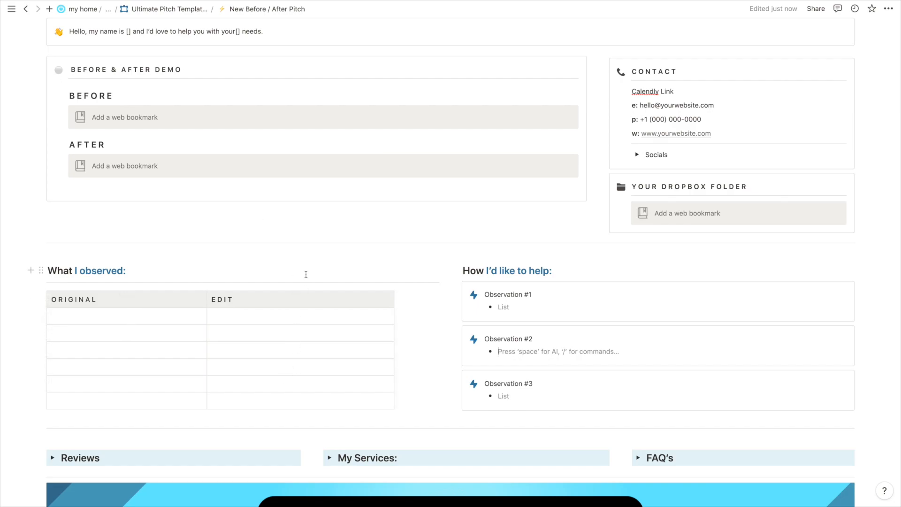
scroll(306, 274, "up", 3)
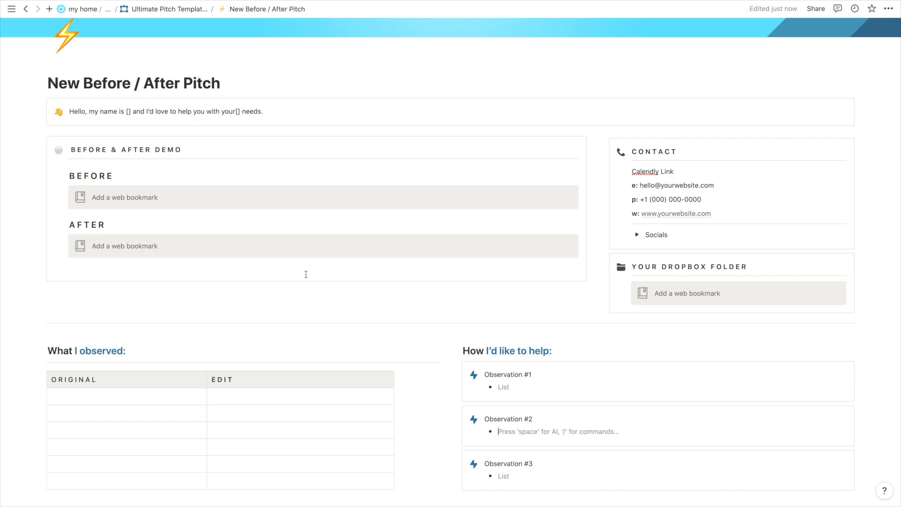
scroll(306, 274, "down", 6)
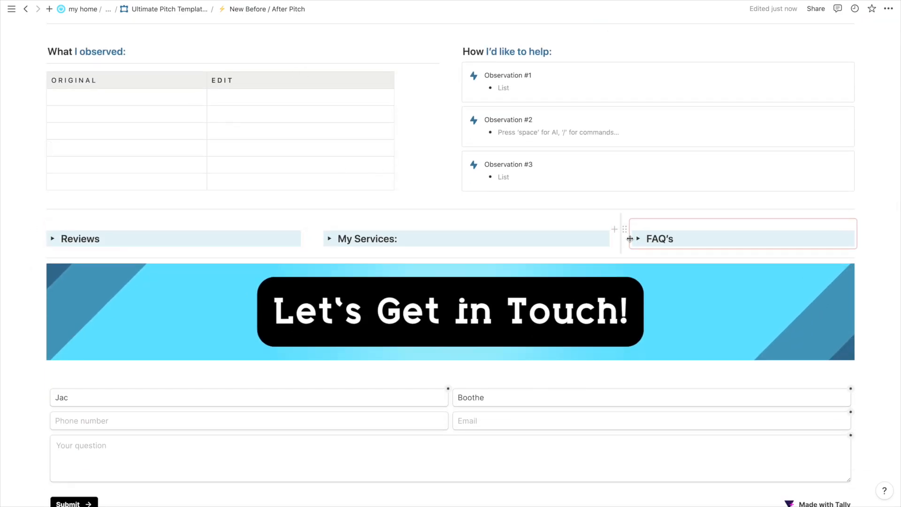
left_click(329, 239)
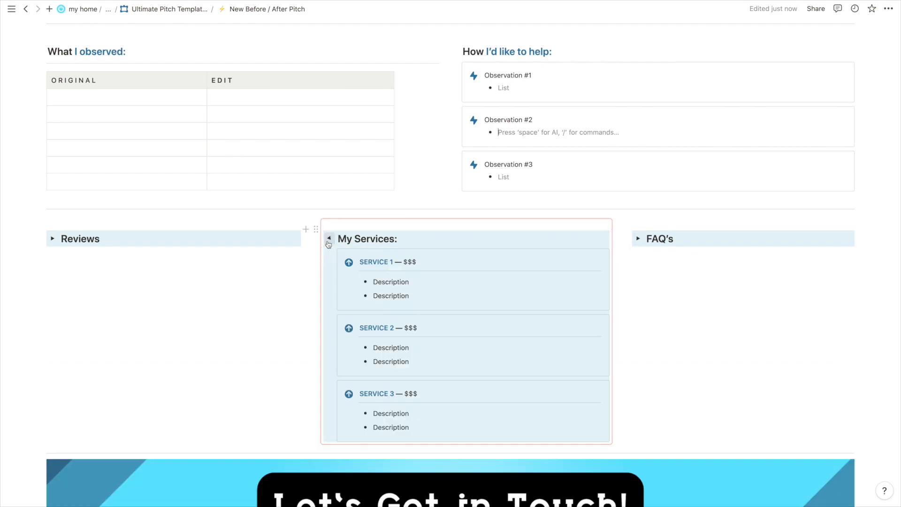
left_click(330, 239)
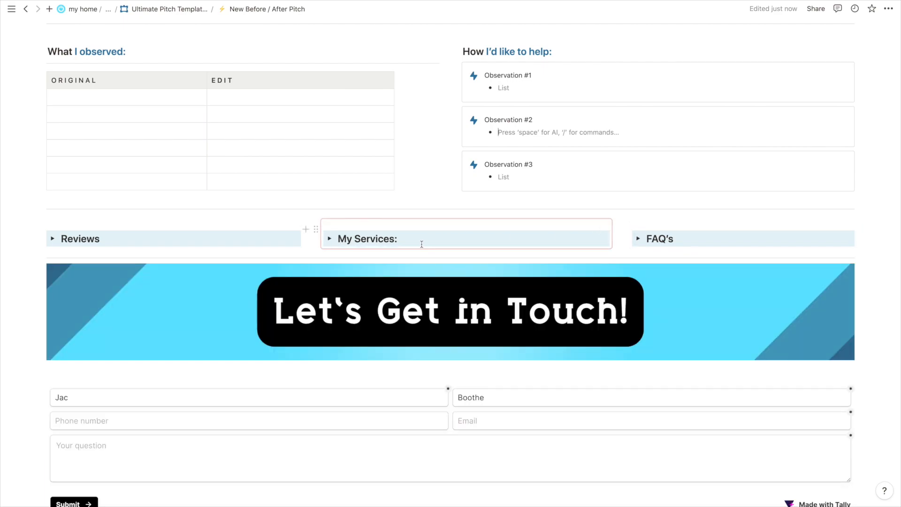
scroll(421, 244, "up", 3)
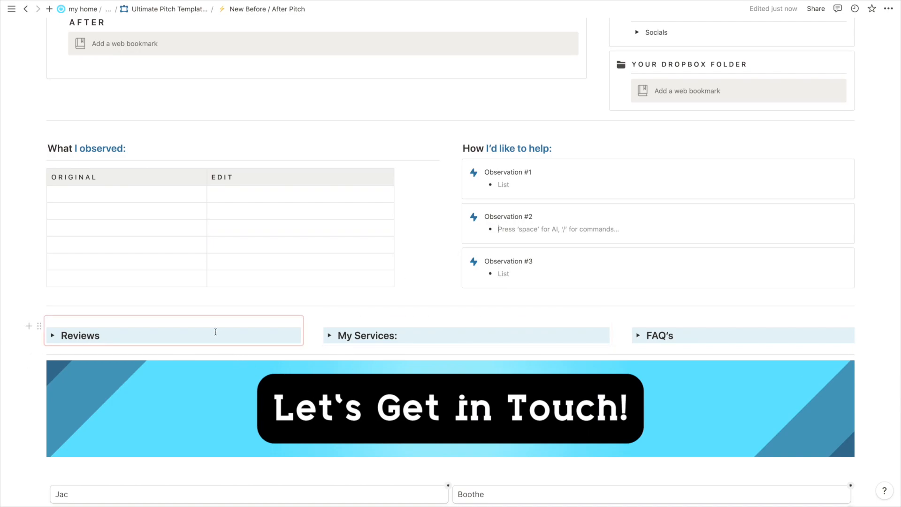
scroll(215, 332, "up", 10)
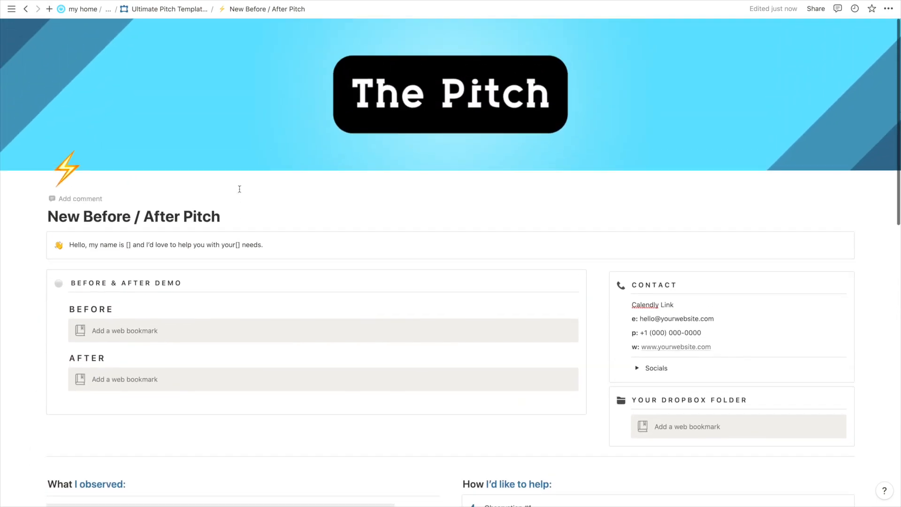
Return to Ultimate Pitch Template V1 via the breadcrumb and scroll to The Pitch Template section.
left_click(150, 10)
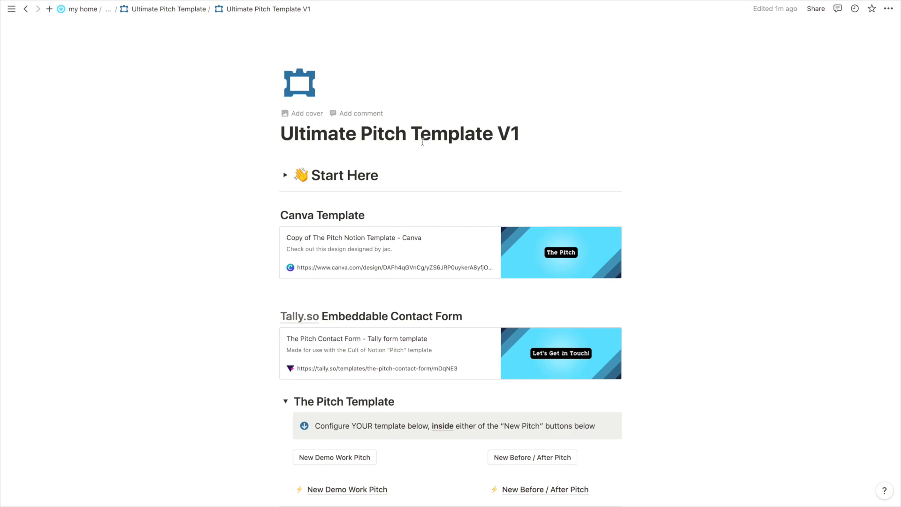
scroll(423, 142, "down", 3)
scroll(263, 202, "down", 2)
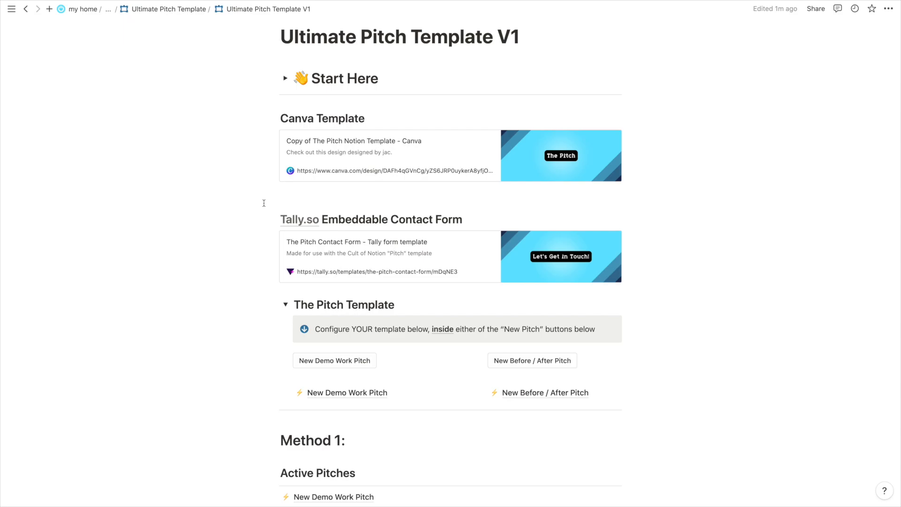
left_click(532, 392)
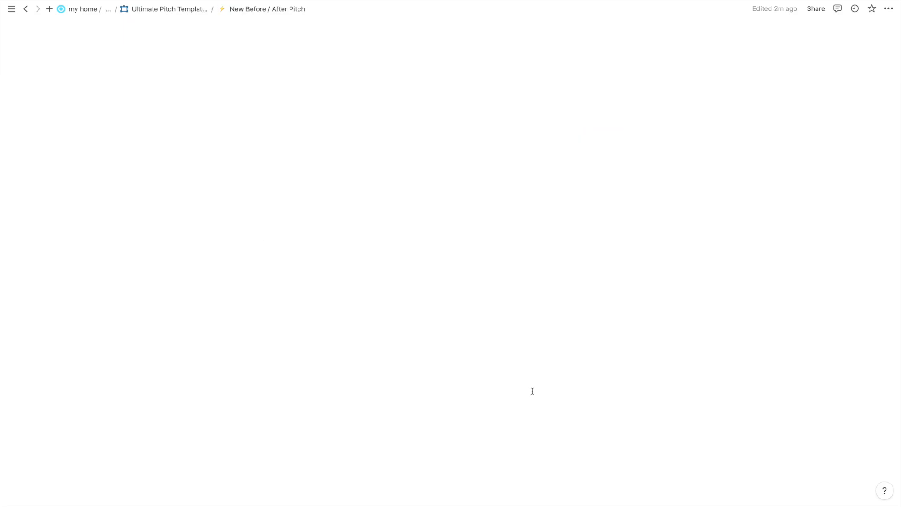
scroll(362, 265, "down", 5)
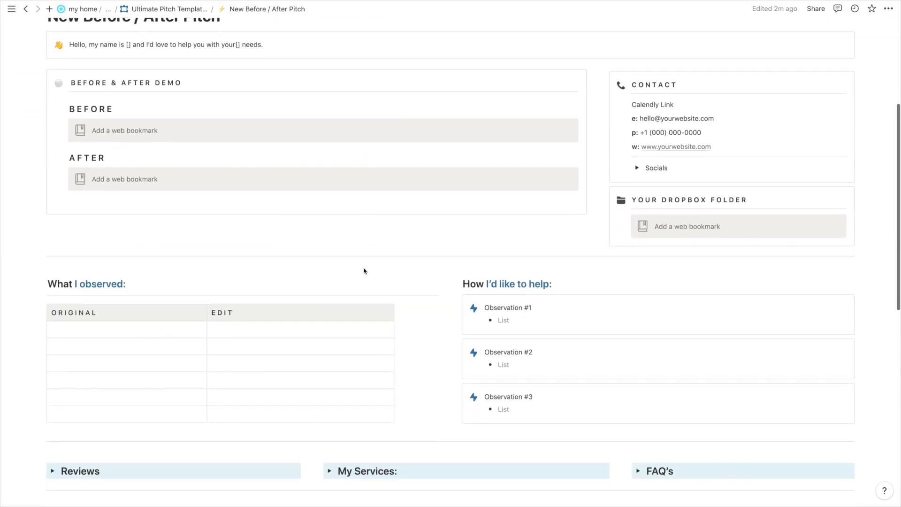
scroll(364, 271, "down", 8)
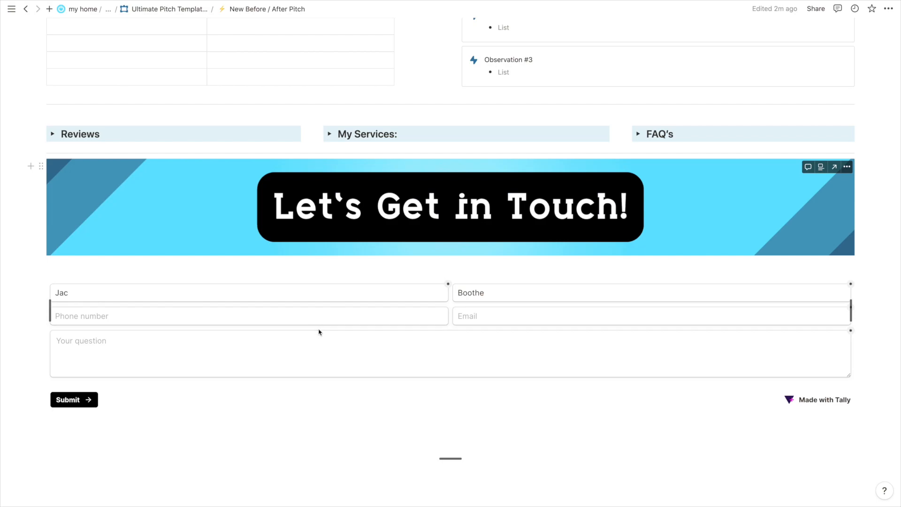
double_click(354, 298)
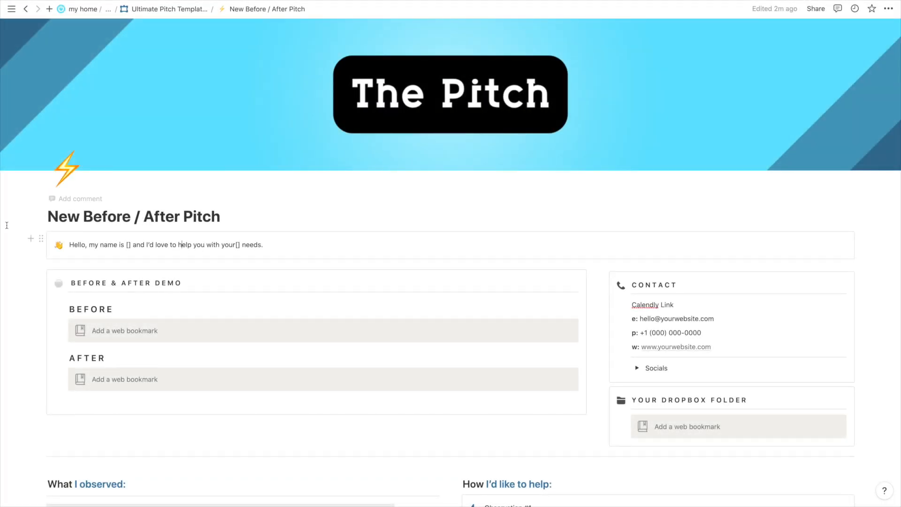
left_click(117, 243)
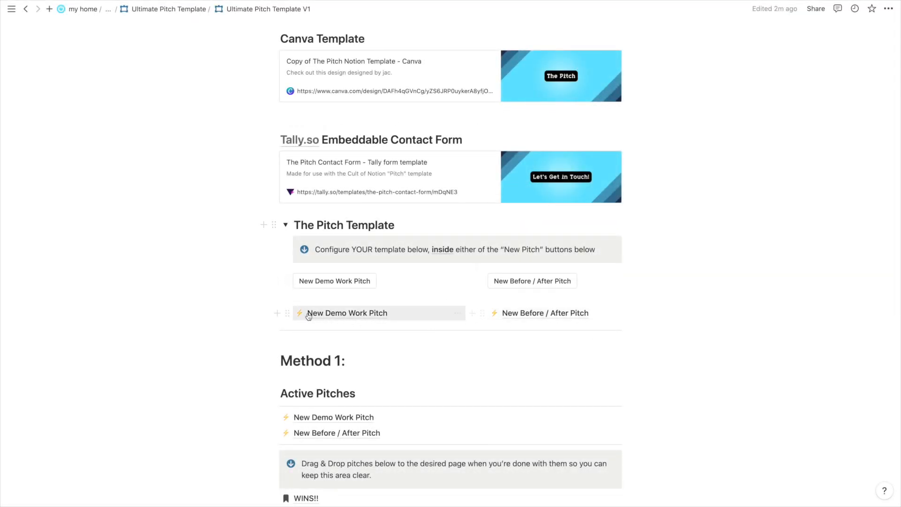
left_click_drag(221, 306, 516, 312)
key("BackSpace")
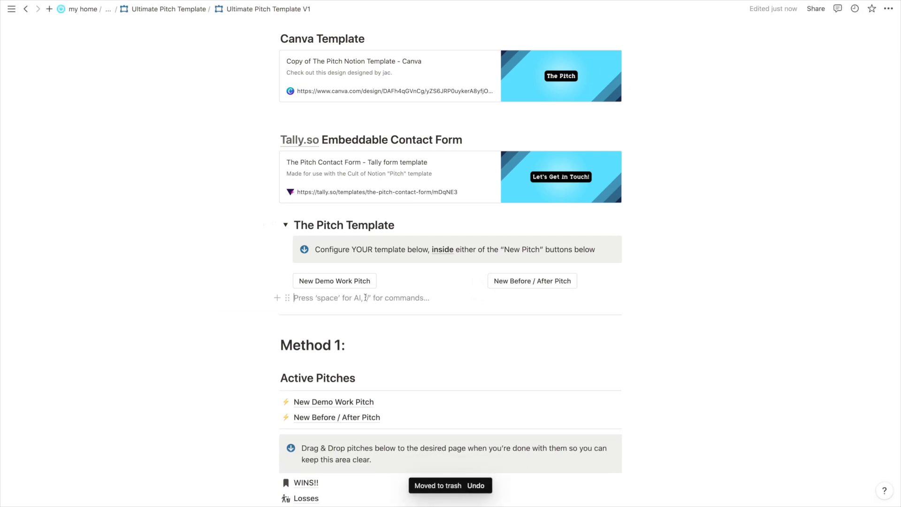
key("BackSpace")
scroll(213, 292, "down", 1)
left_click(385, 247)
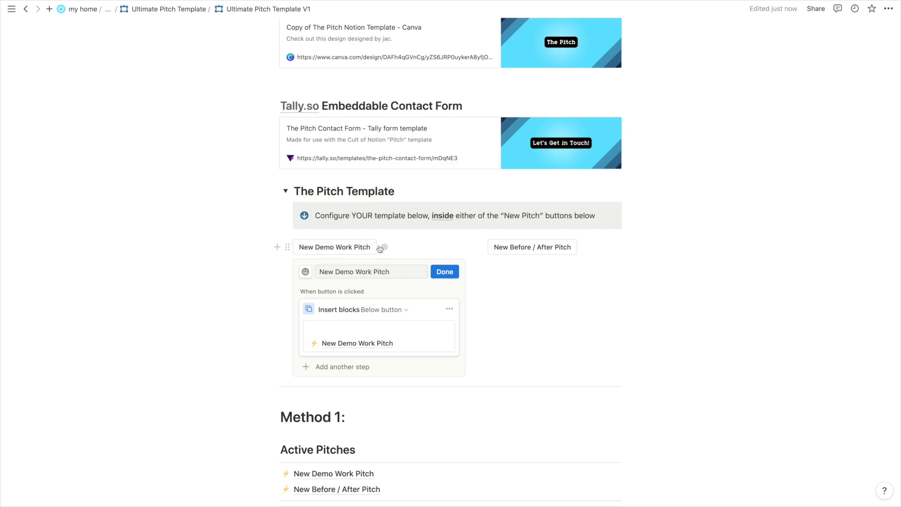
left_click(359, 346)
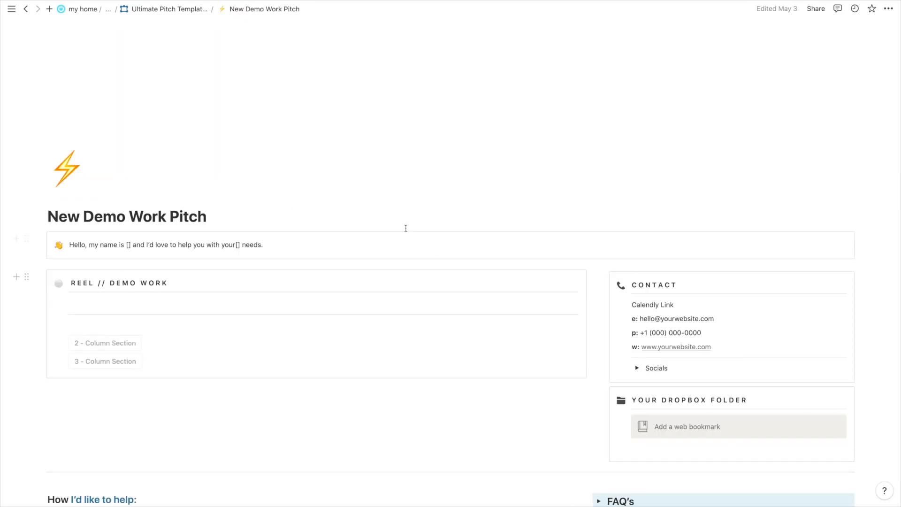
scroll(450, 145, "down", 15)
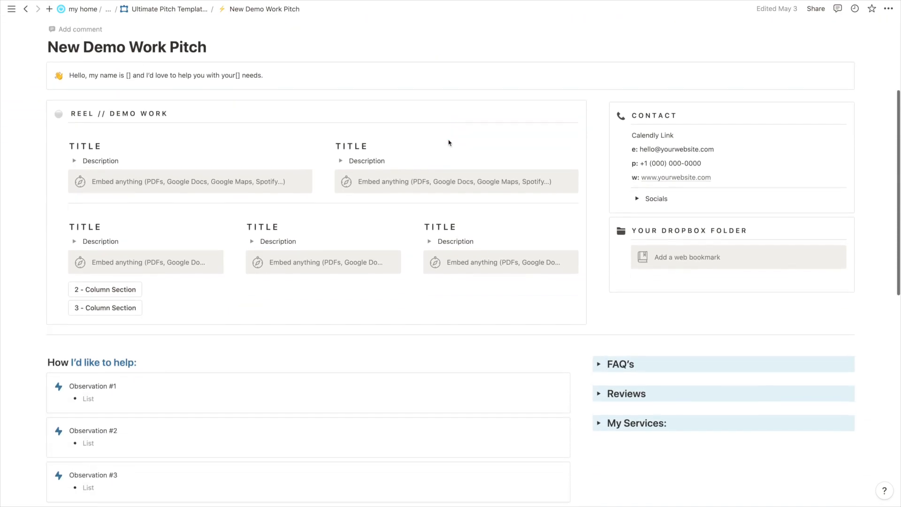
scroll(411, 191, "up", 10)
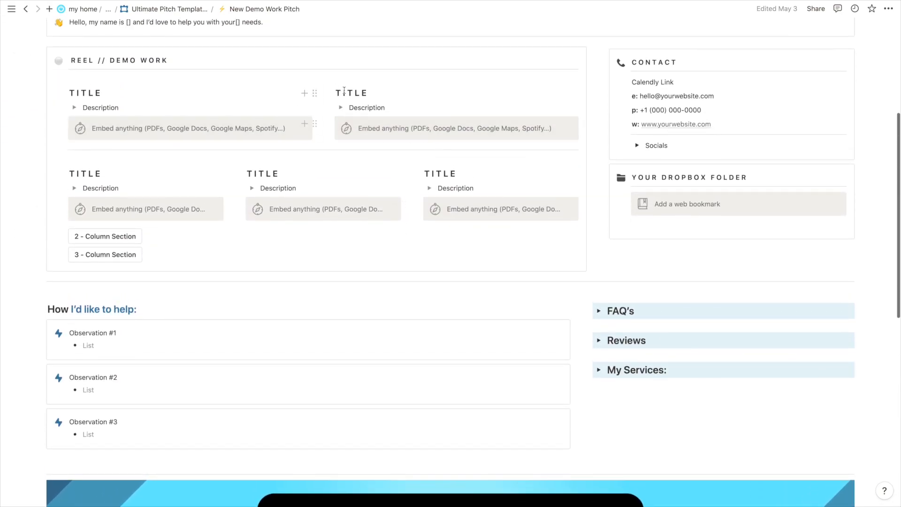
scroll(441, 134, "up", 1)
left_click_drag(89, 190, 419, 244)
key("BackSpace")
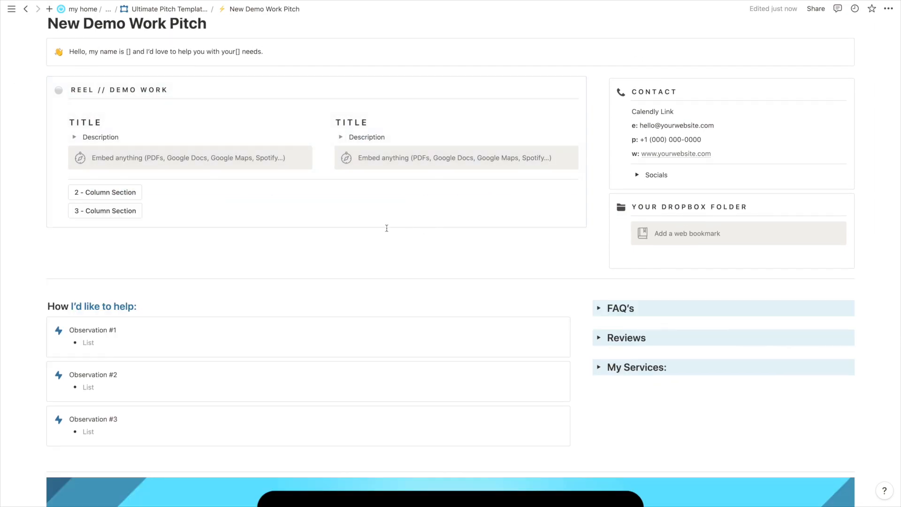
left_click(97, 194)
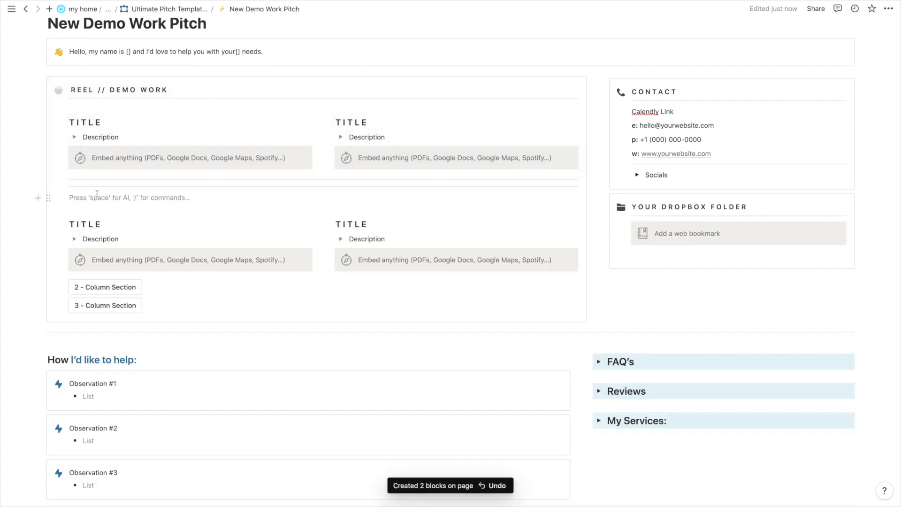
key("ctrl+z")
key("ctrl+z")
key("ctrl+z")
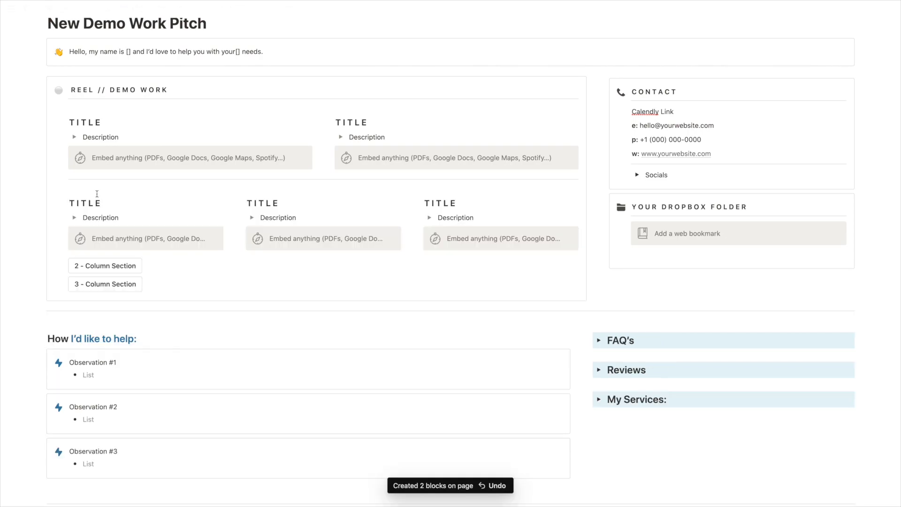
scroll(96, 194, "up", 2)
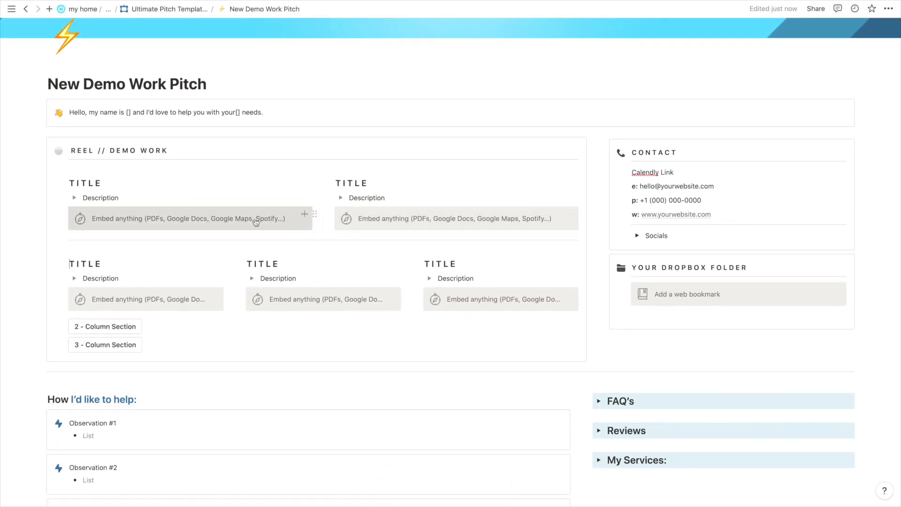
scroll(237, 252, "up", 1)
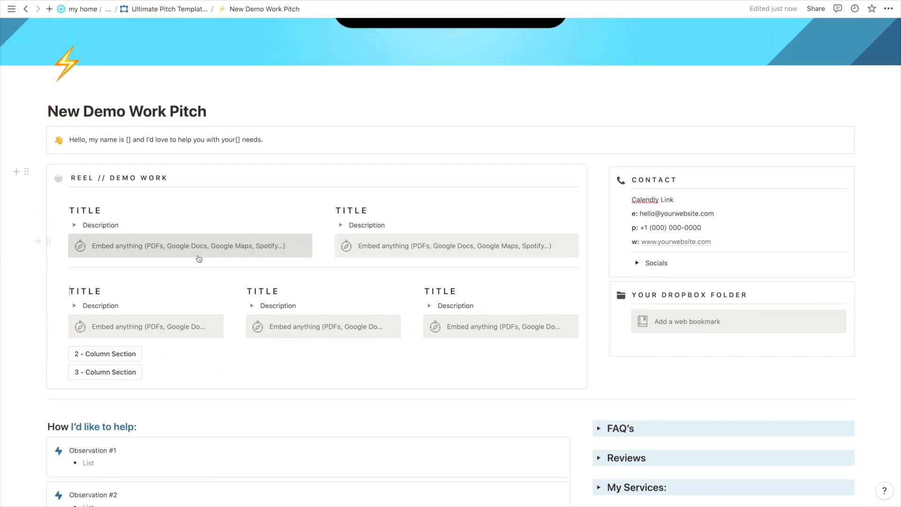
scroll(205, 260, "up", 1)
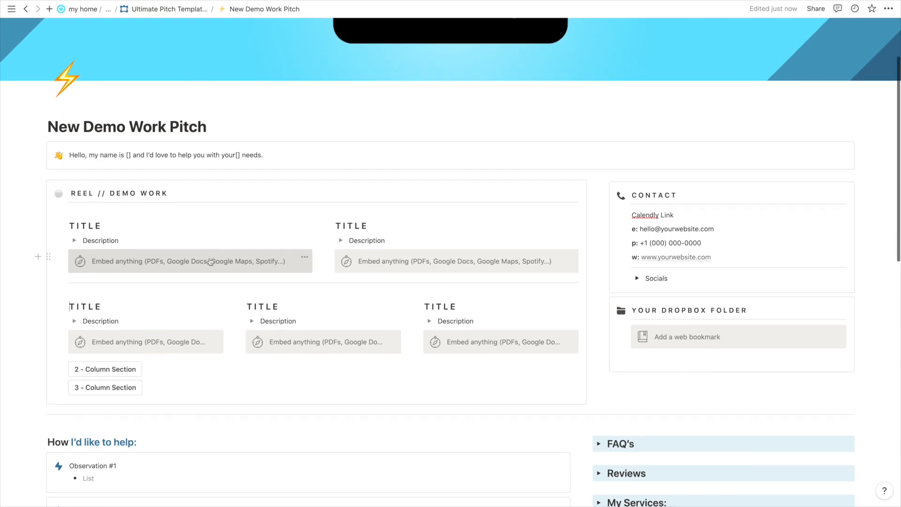
scroll(210, 258, "down", 2)
scroll(209, 258, "up", 2)
scroll(260, 187, "down", 6)
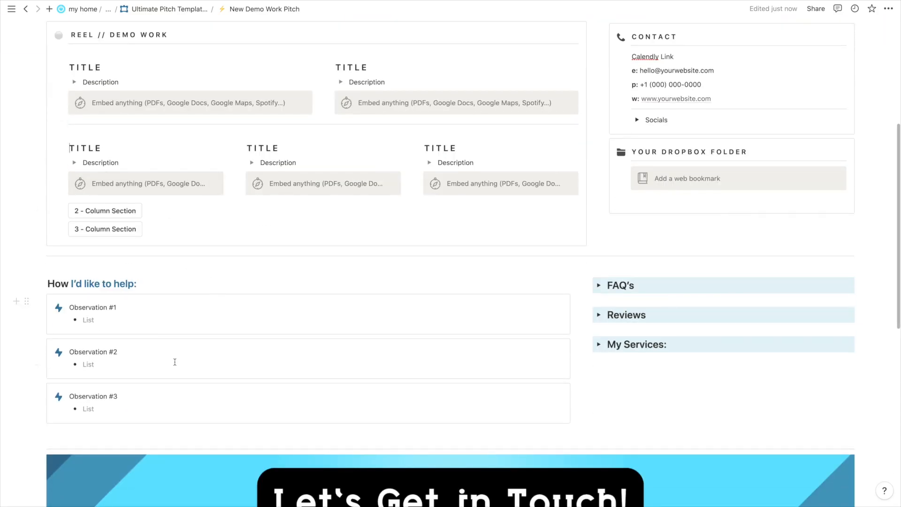
scroll(175, 362, "up", 5)
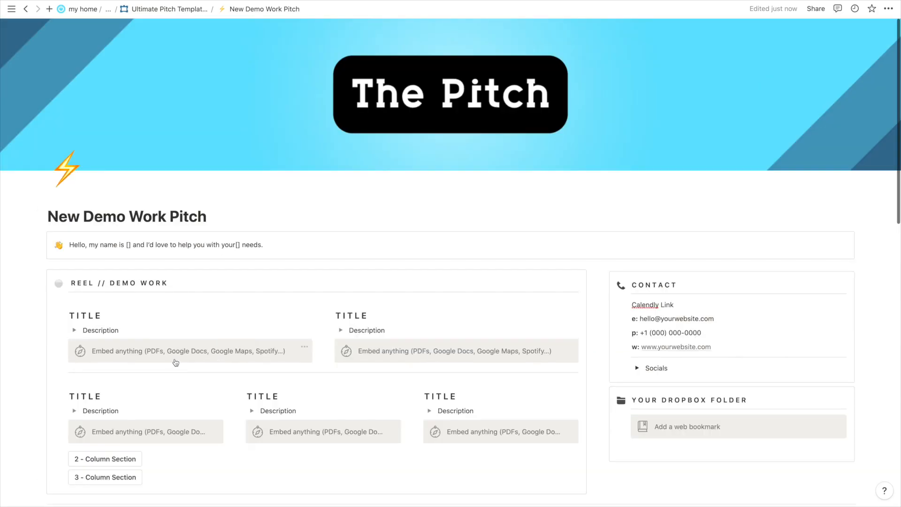
Return to Ultimate Pitch Template V1 and scroll through Method 1 and Method 2 to The Pitch Database.
left_click(162, 9)
scroll(271, 230, "down", 4)
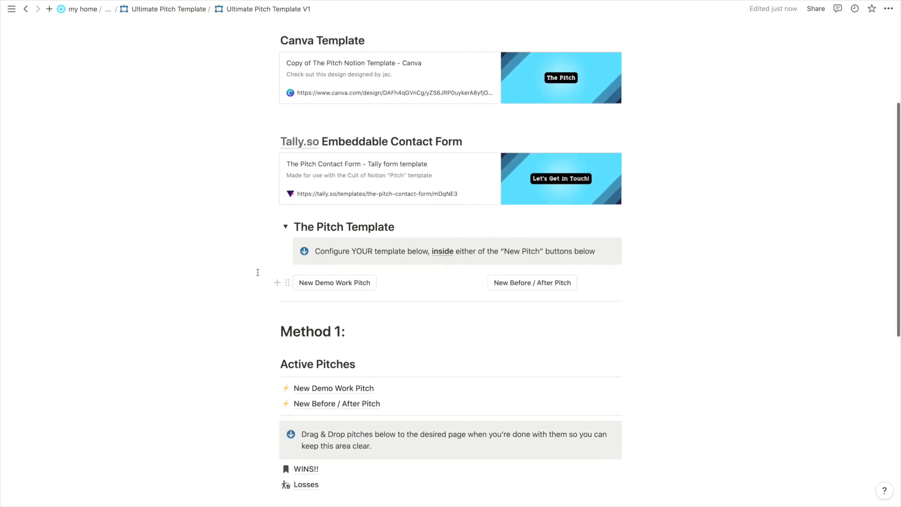
scroll(255, 272, "down", 2)
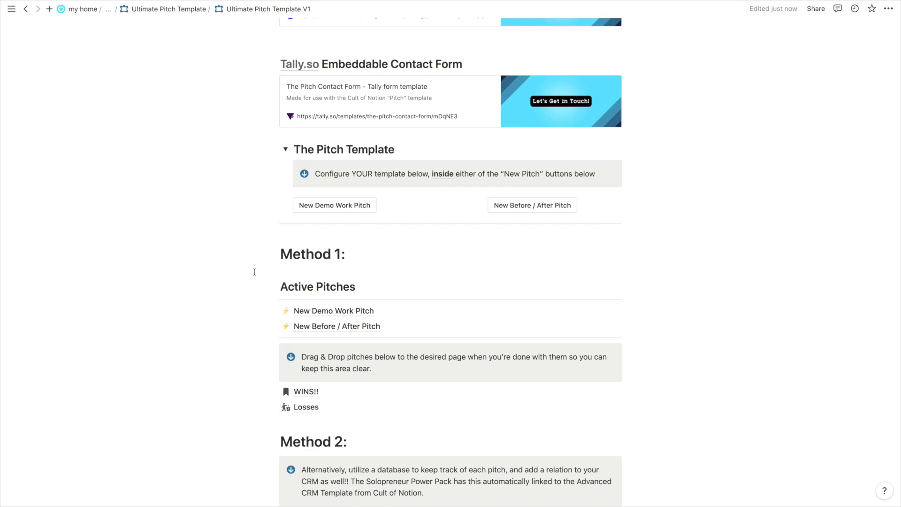
scroll(254, 272, "down", 2)
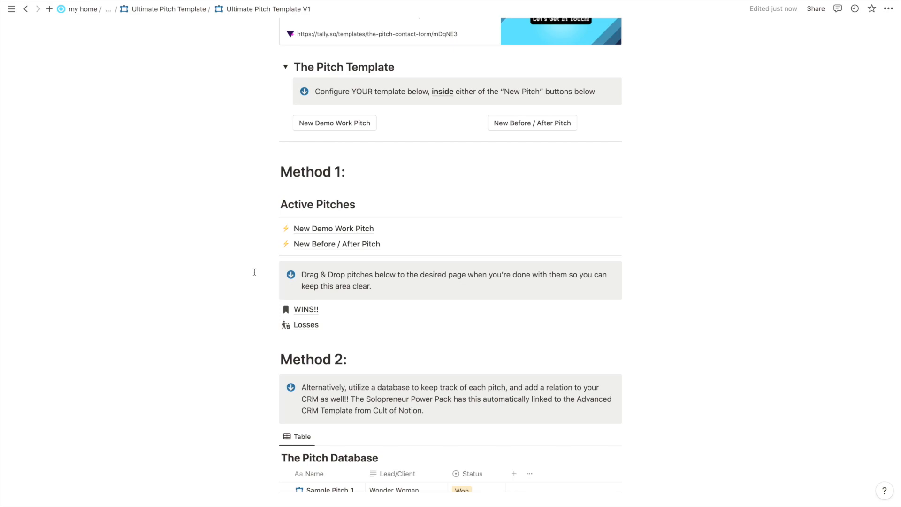
scroll(254, 272, "down", 3)
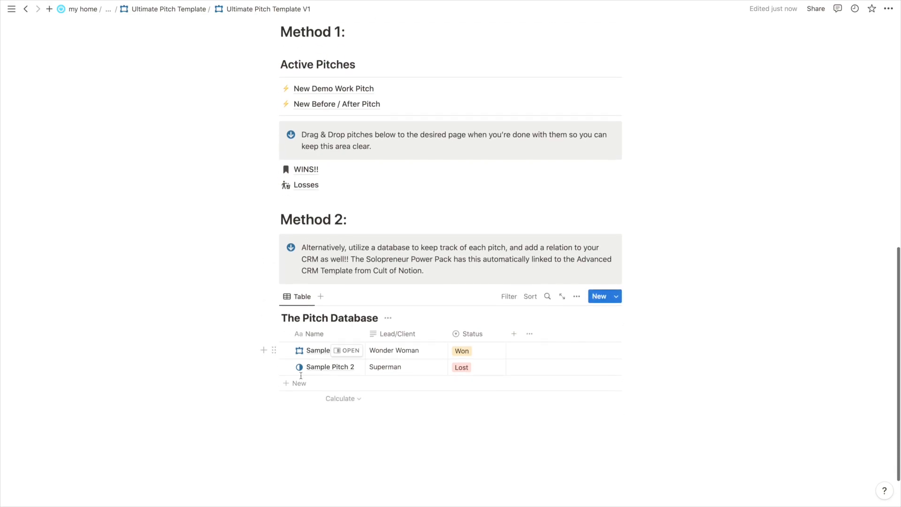
scroll(344, 258, "up", 2)
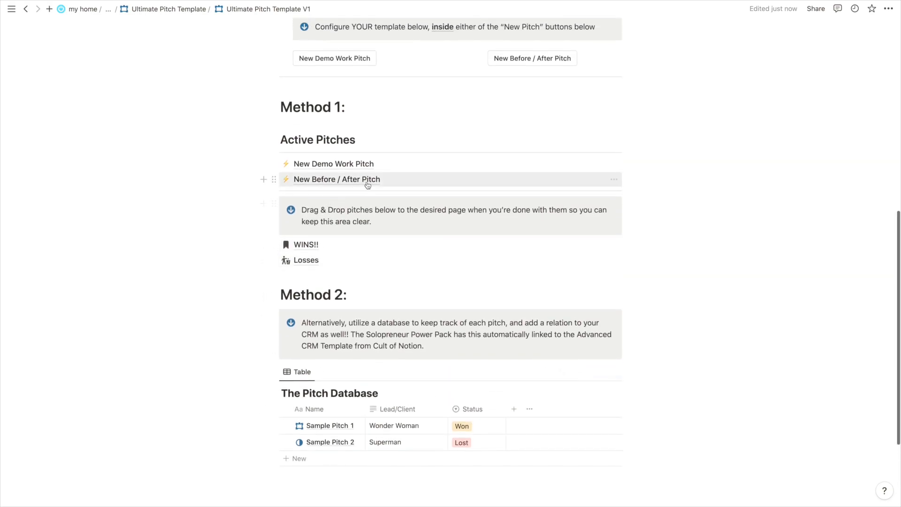
scroll(268, 163, "up", 1)
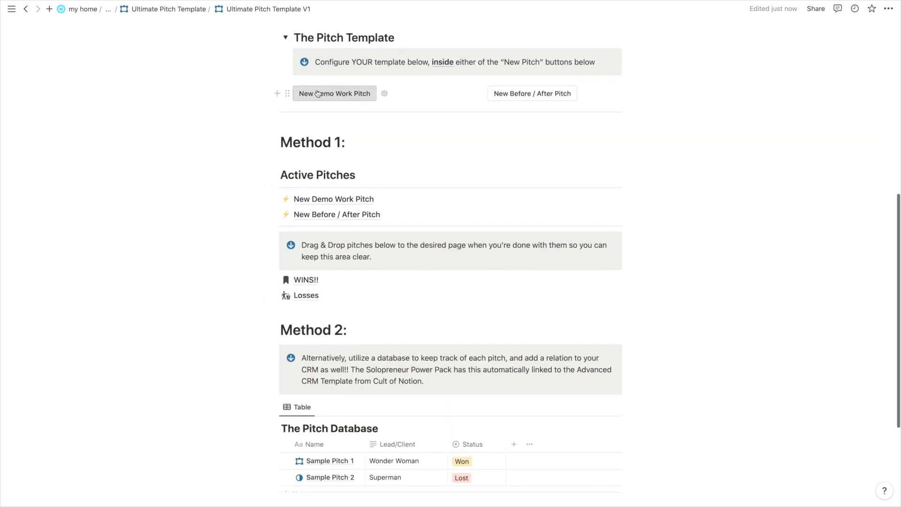
Generate a New Demo Work Pitch and drag its link onto the Losses page.
left_click(323, 94)
key("Up")
scroll(336, 127, "down", 1)
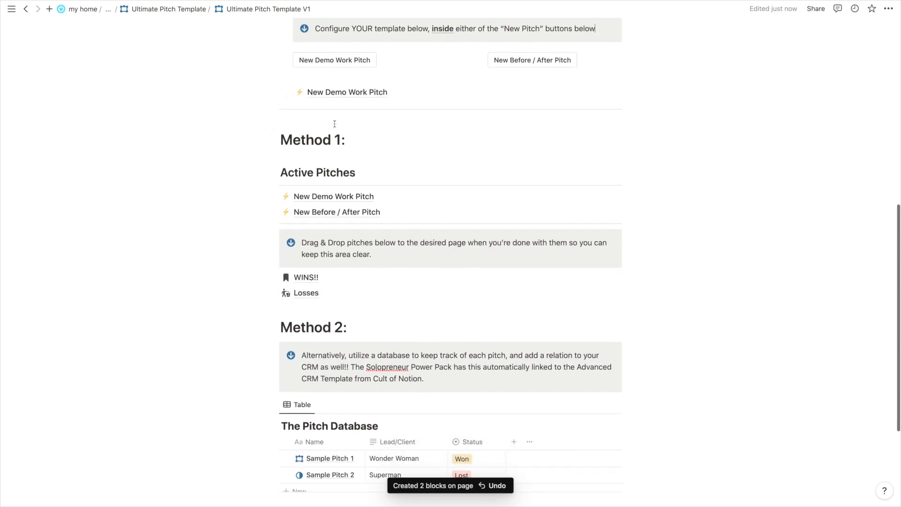
left_click_drag(345, 75, 296, 272)
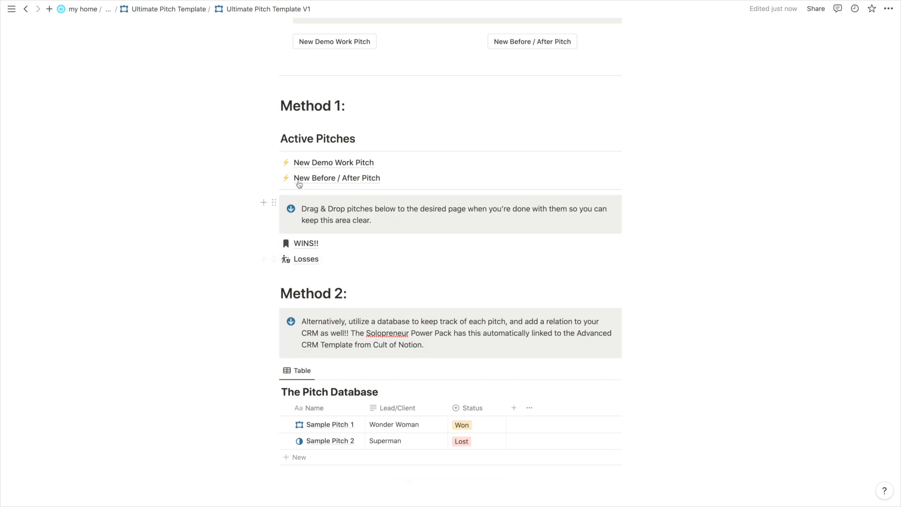
Drag both pitches out of Active Pitches into Losses and WINS!!, then undo the moves.
left_click_drag(318, 163, 336, 242)
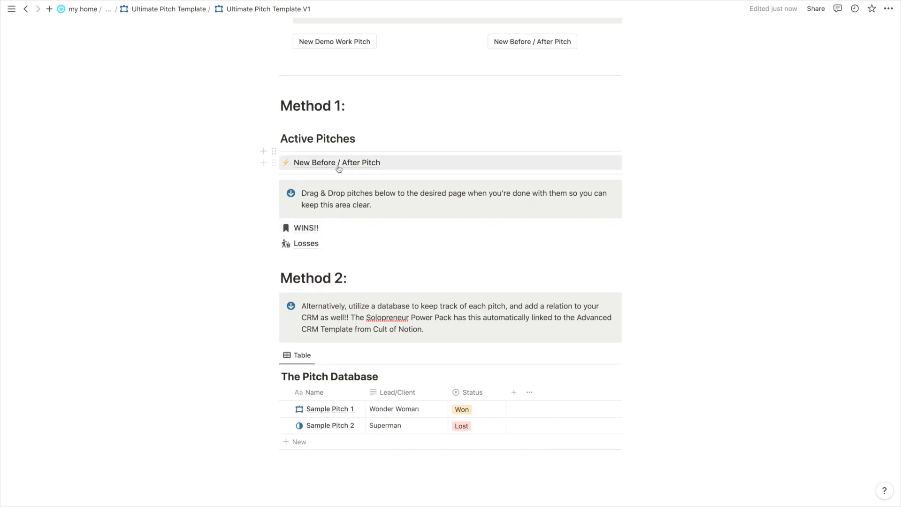
left_click_drag(312, 172, 308, 235)
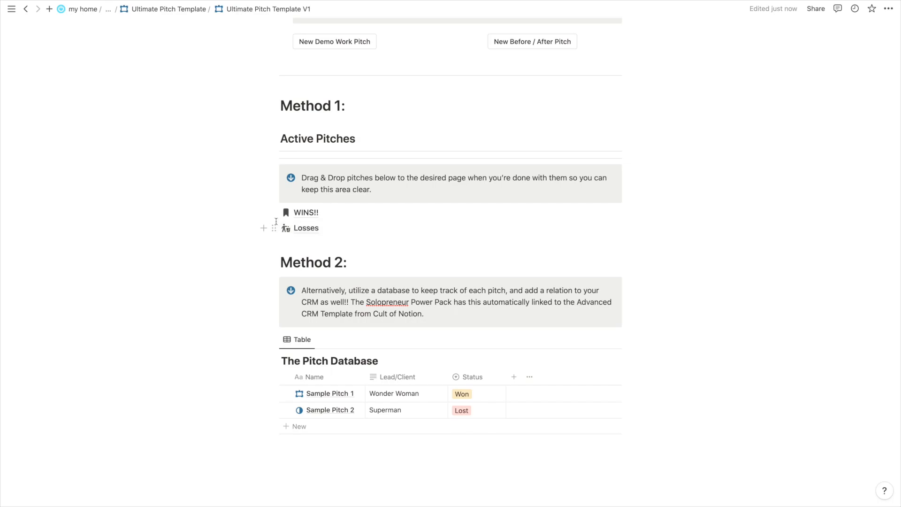
key("ctrl+z")
key("ctrl+z")
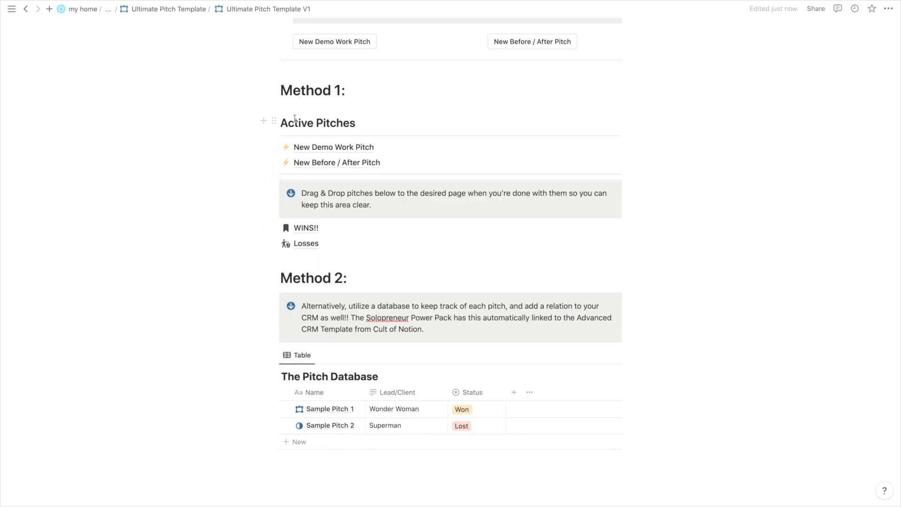
Open The Pitch Database's new-row template list, then dismiss it.
scroll(295, 119, "down", 3)
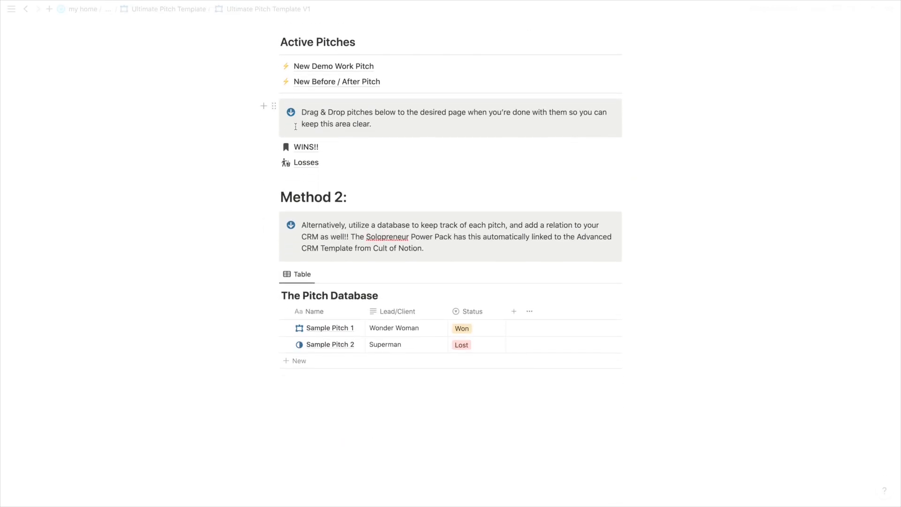
scroll(395, 255, "down", 1)
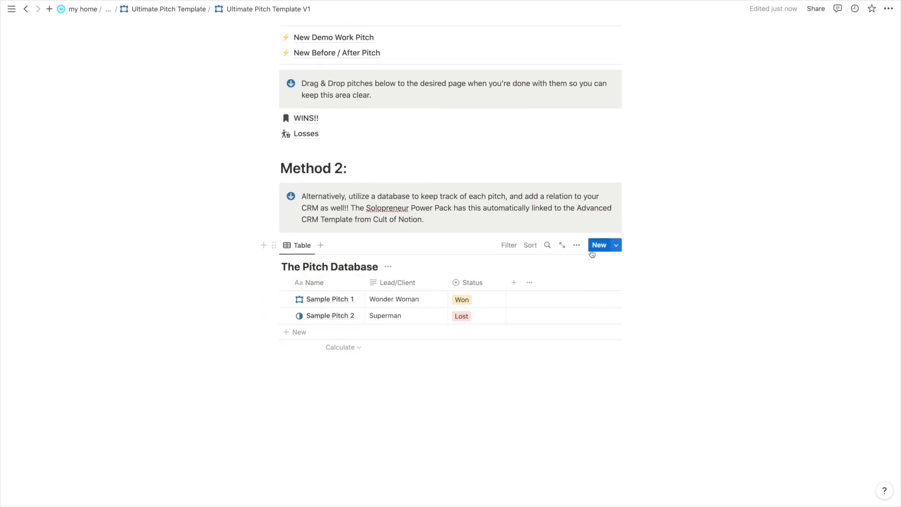
left_click(616, 245)
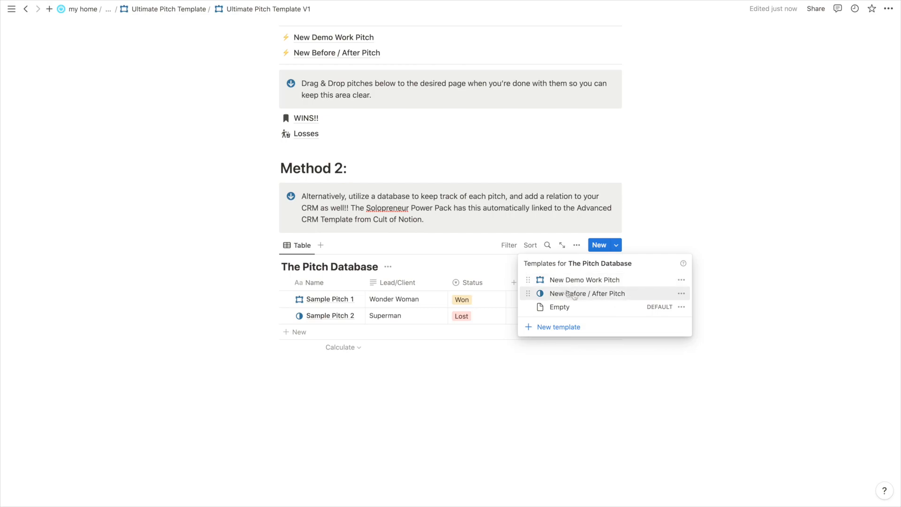
left_click(192, 191)
scroll(191, 191, "up", 4)
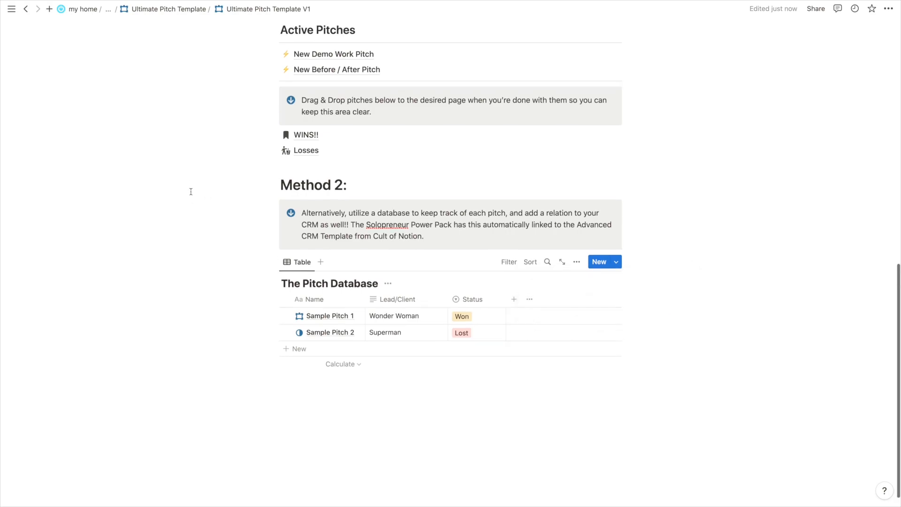
scroll(473, 344, "up", 3)
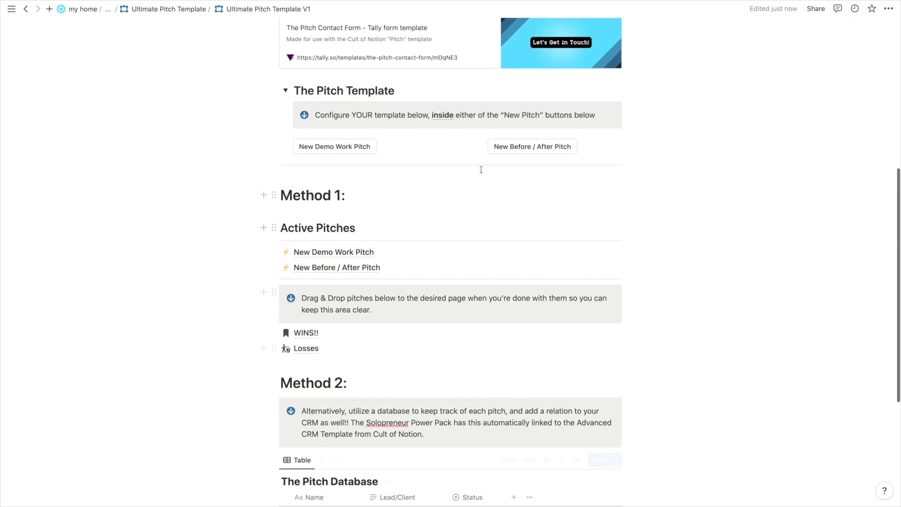
scroll(430, 147, "down", 5)
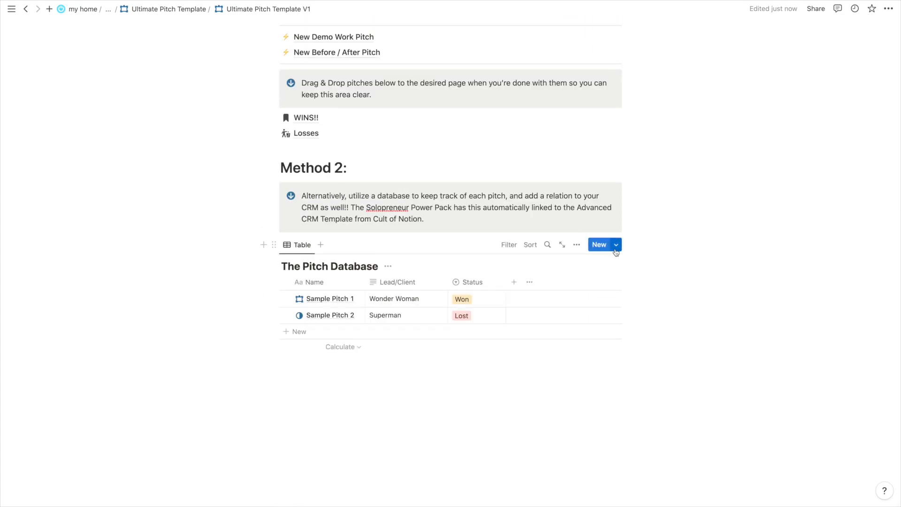
Create a New Demo Work Pitch row from its template, close the peek, and add a blank row.
left_click(616, 245)
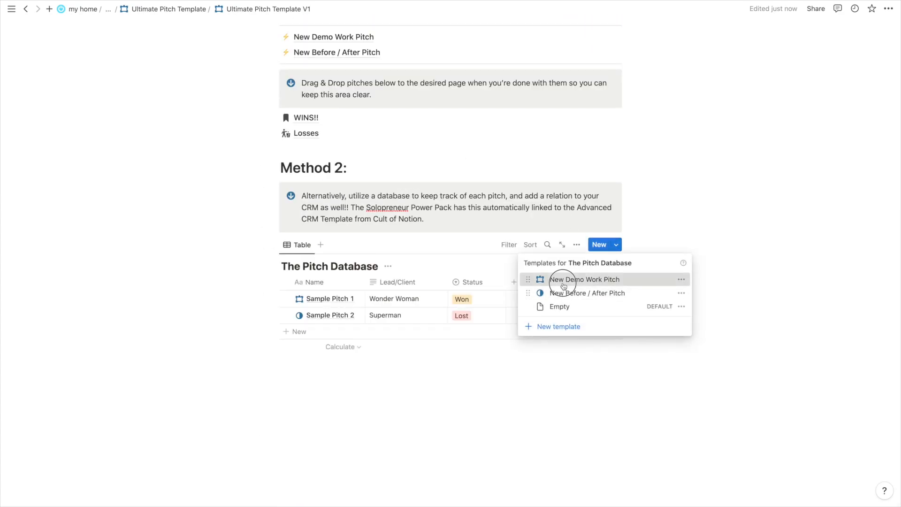
left_click(560, 281)
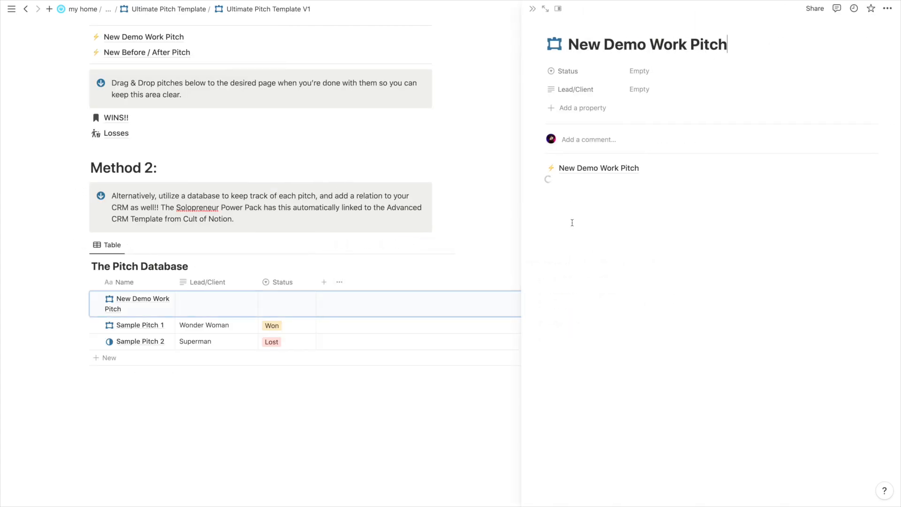
left_click(618, 168)
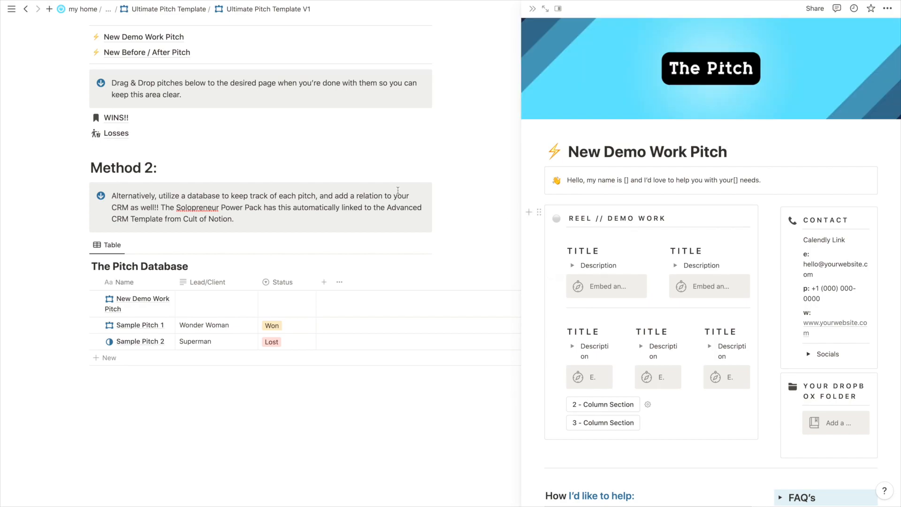
scroll(460, 202, "up", 5)
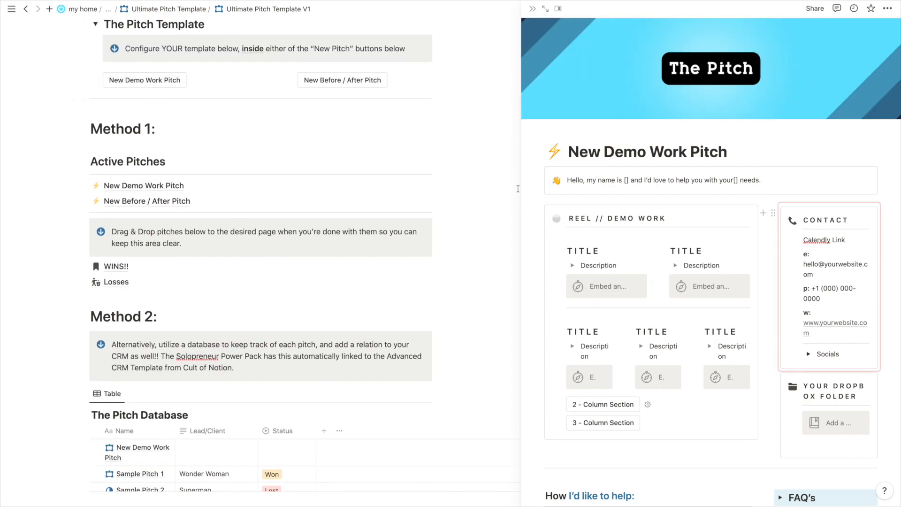
left_click(546, 9)
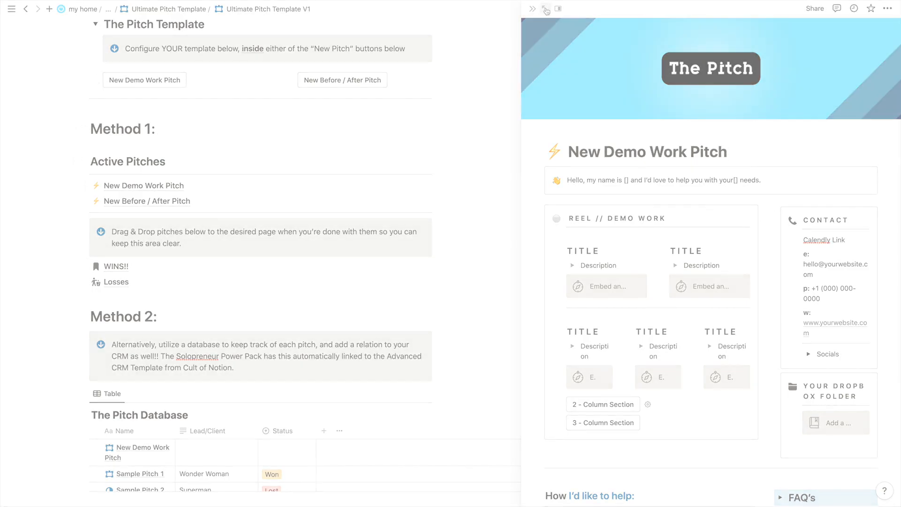
left_click(297, 331)
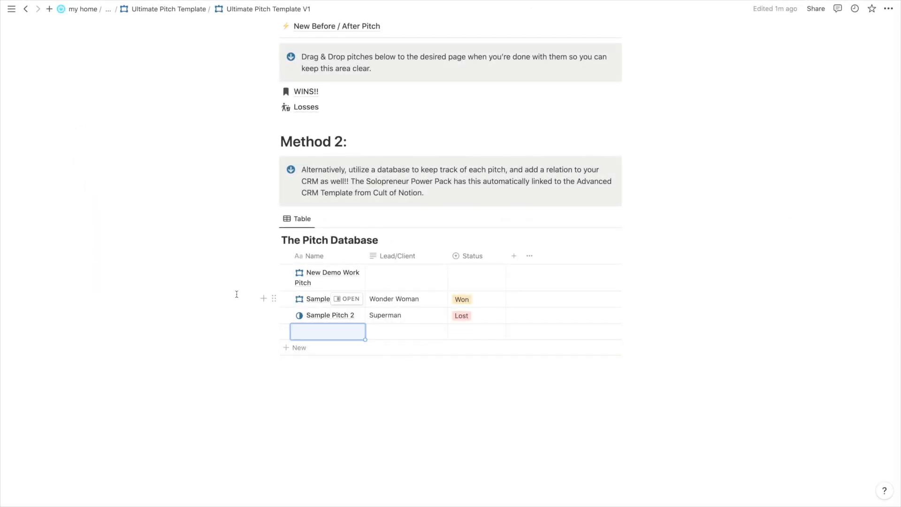
Add Wonderwoman's Pitch to the database with a Lead/Client and Status set to Won.
scroll(313, 175, "up", 5)
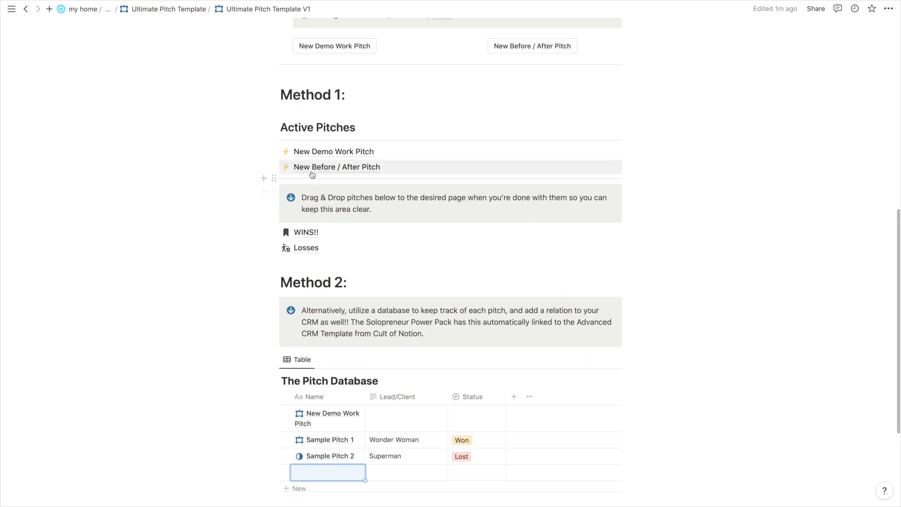
left_click_drag(312, 175, 348, 384)
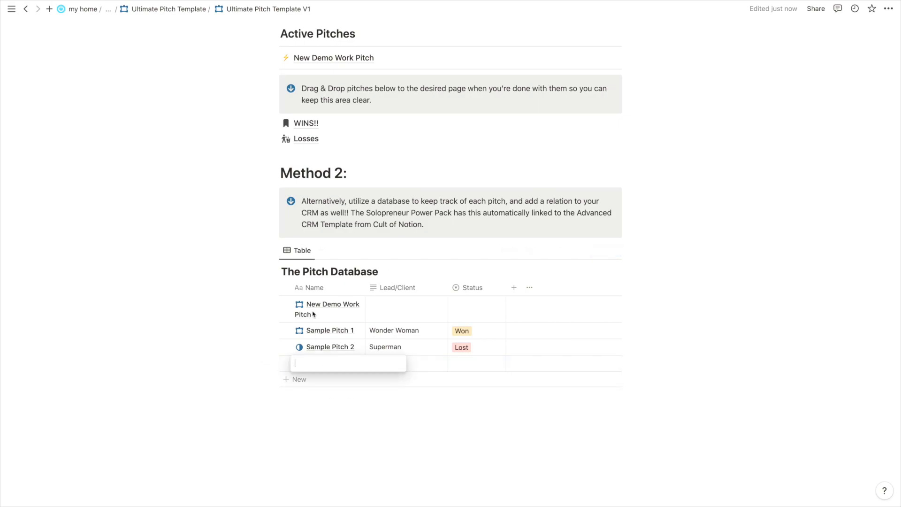
type("W")
type("onderwoman's Pit")
key("Return")
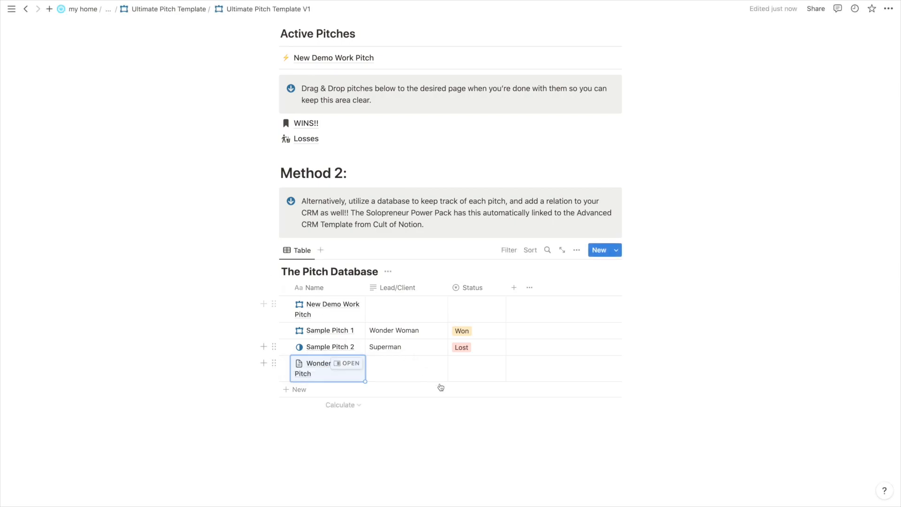
left_click(396, 367)
type("Wonder Woman")
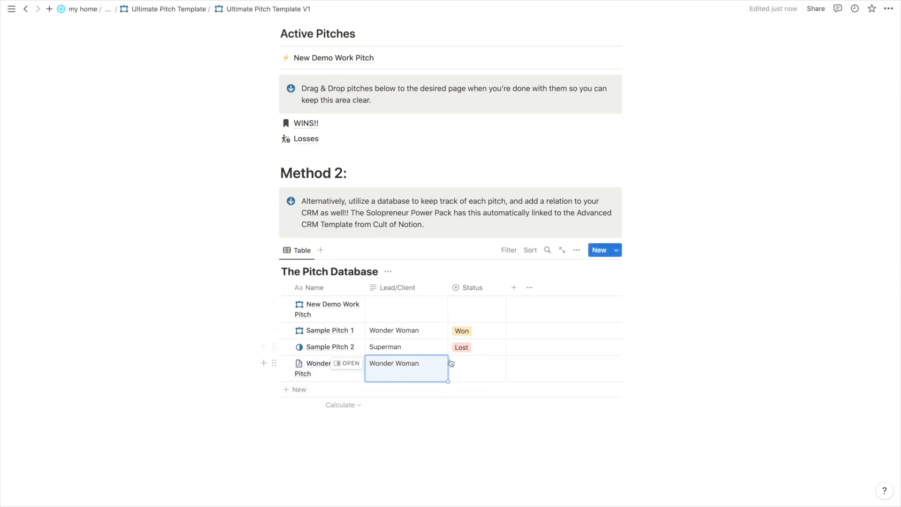
left_click(462, 365)
left_click(467, 398)
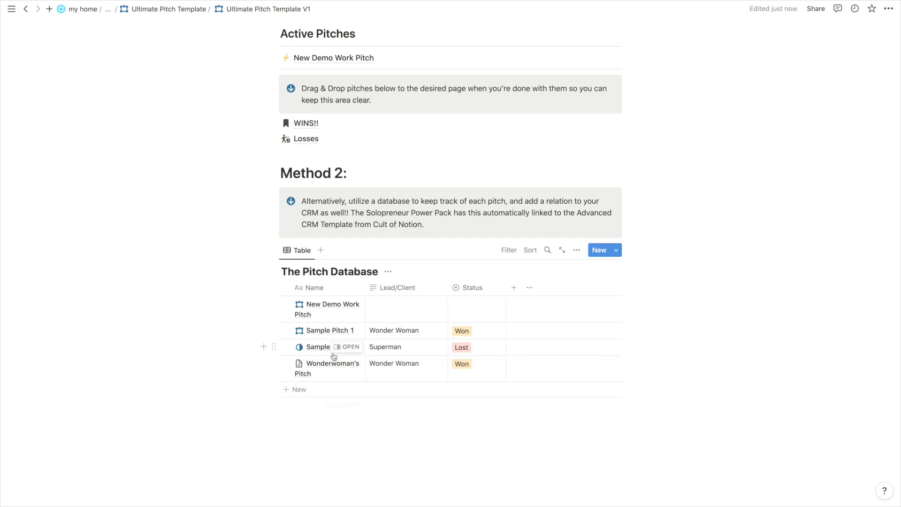
Preview Wonderwoman's Pitch in side peek, then close it and return to the table.
left_click(348, 365)
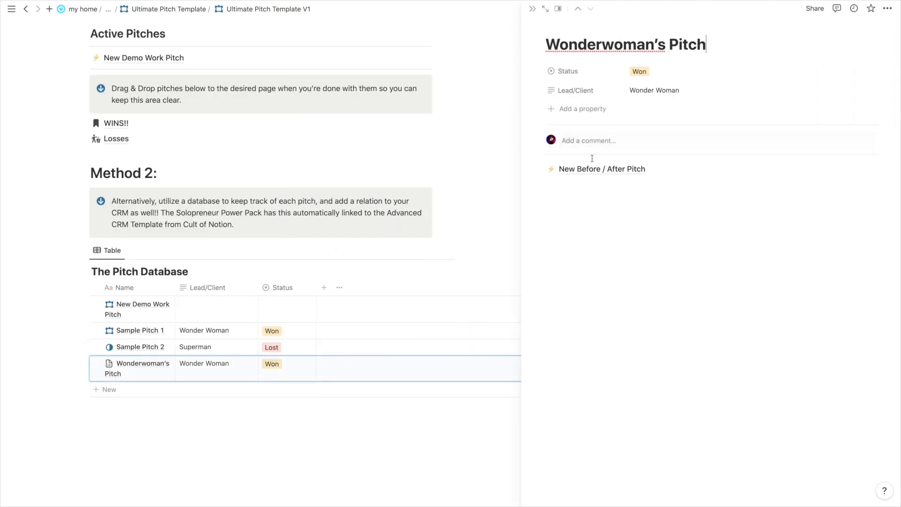
scroll(203, 188, "up", 3)
scroll(203, 188, "up", 1)
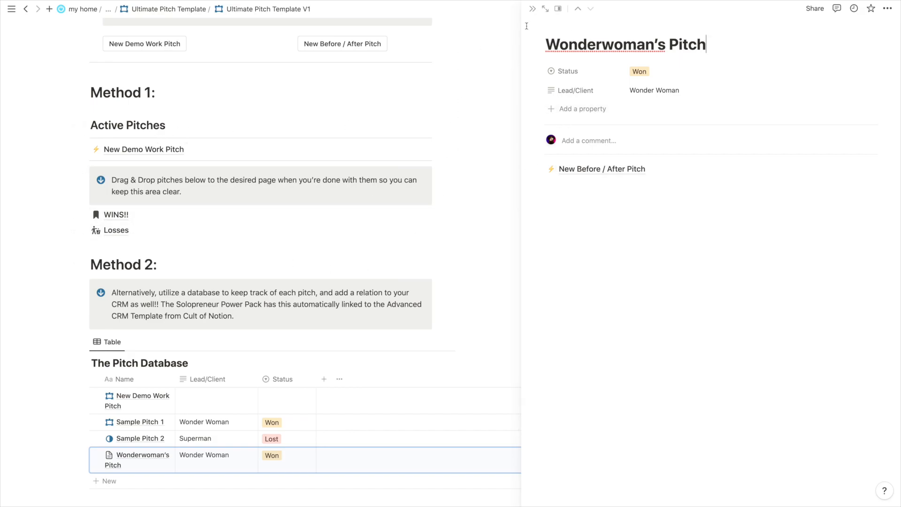
left_click(533, 8)
scroll(386, 294, "down", 5)
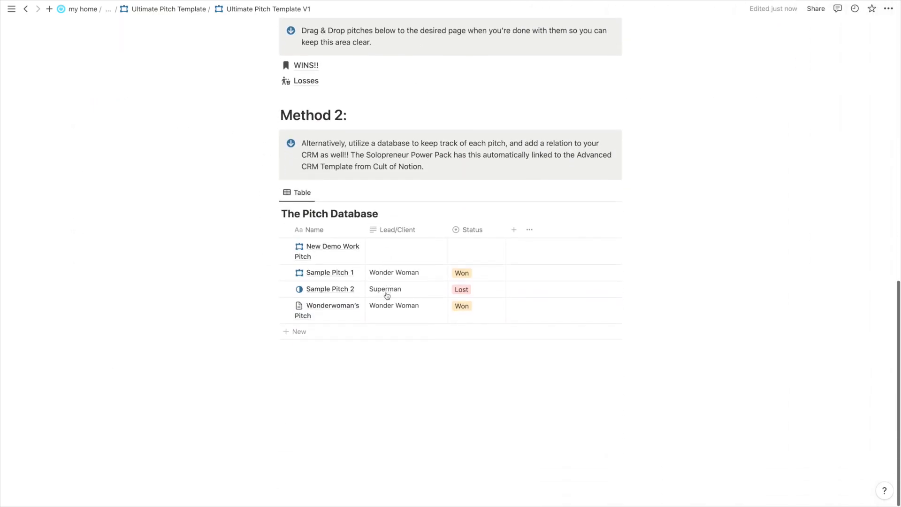
scroll(379, 274, "up", 3)
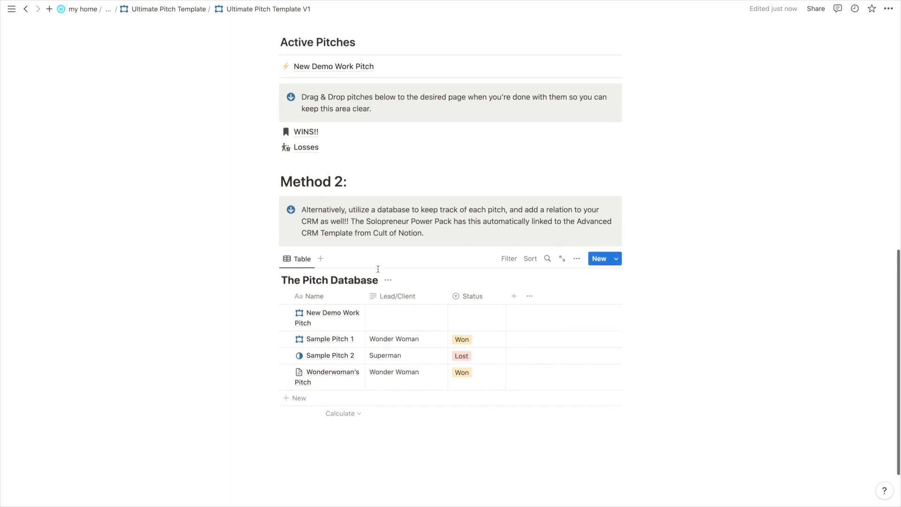
scroll(379, 269, "up", 10)
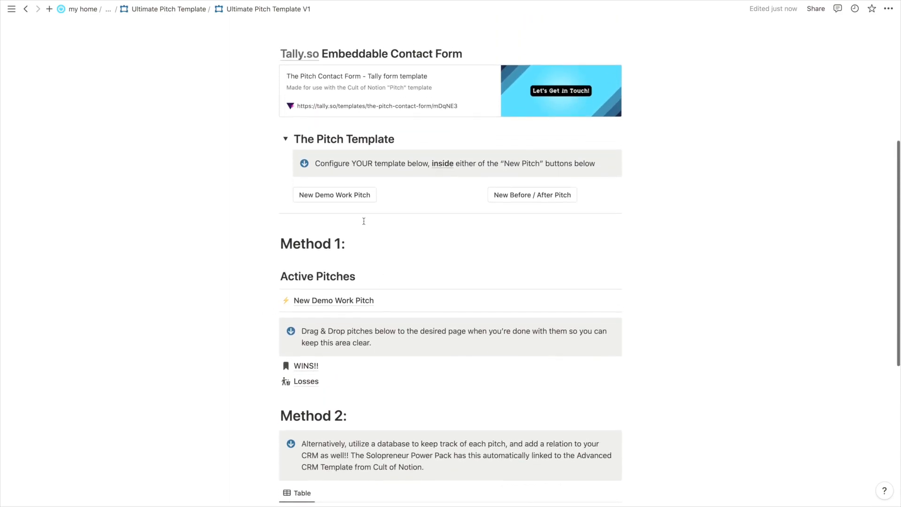
Open the page the New Demo Work Pitch button inserts and retitle it 'DEMO'.
left_click(385, 200)
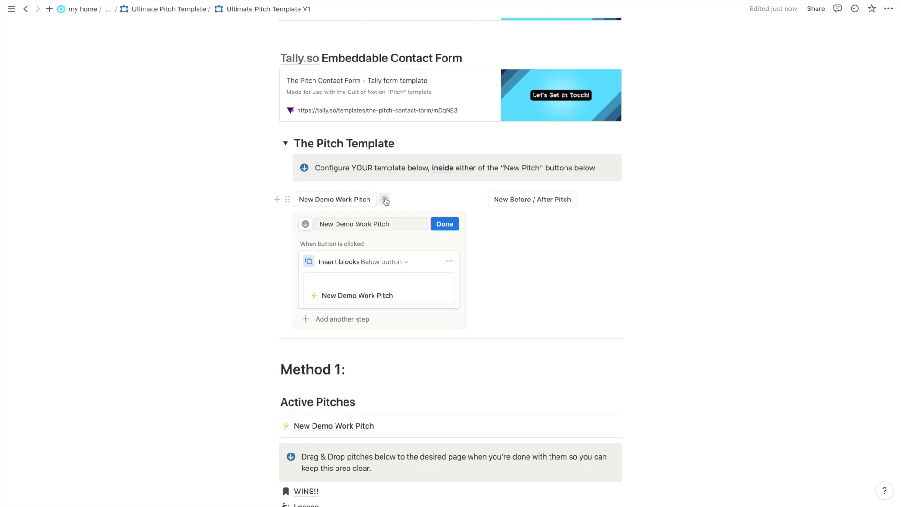
left_click(354, 298)
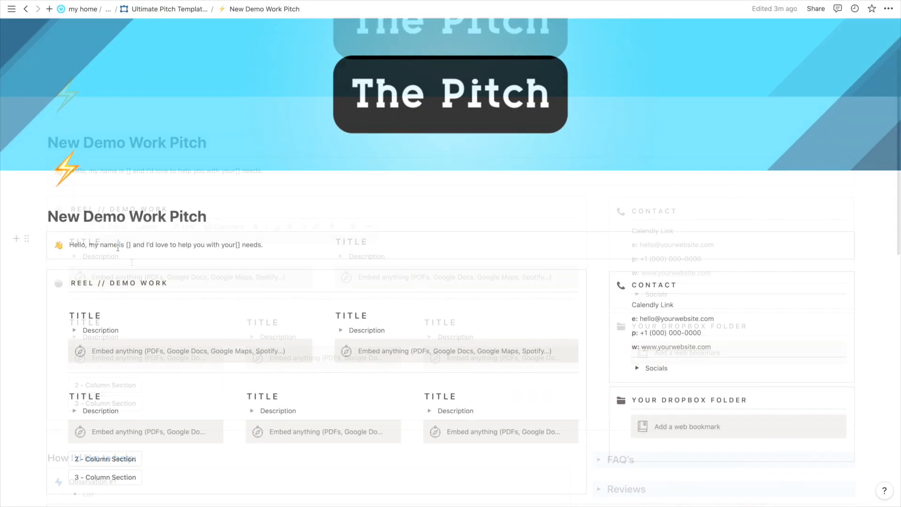
triple_click(62, 219)
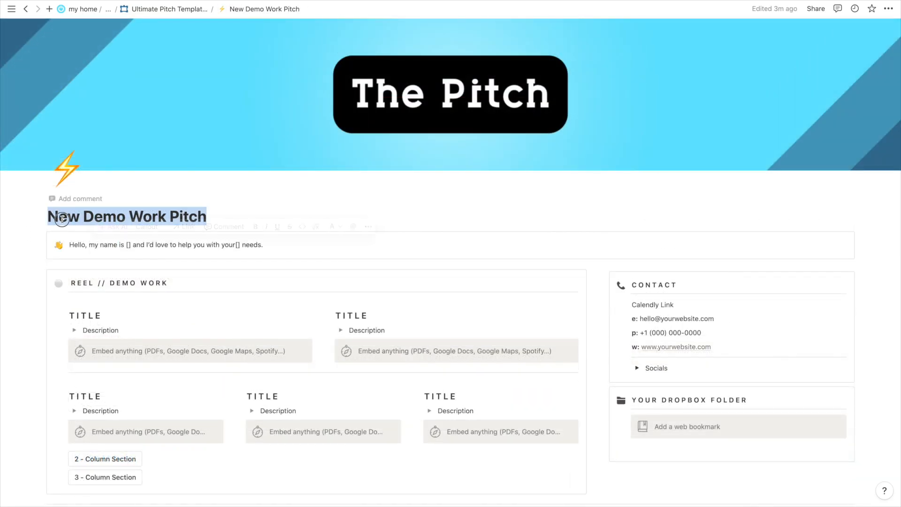
type("DEMO DEMO DEMO")
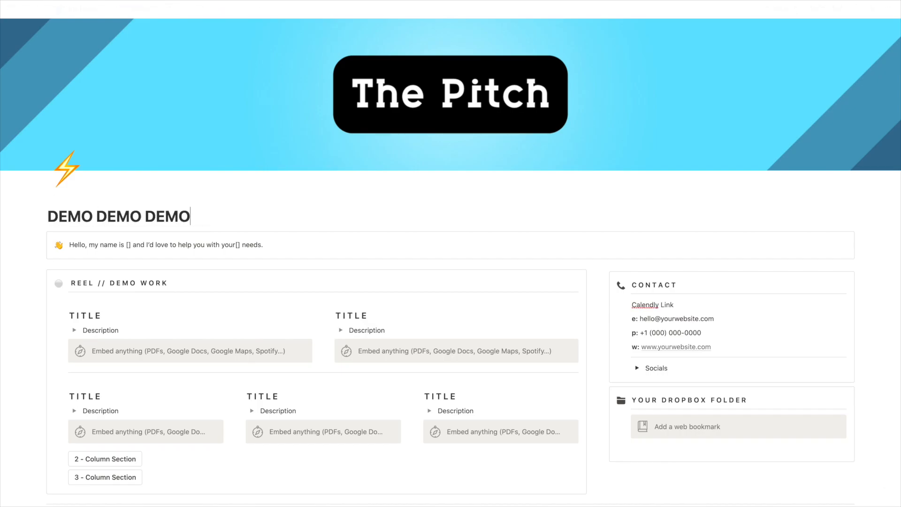
Inspect the New Demo Work Pitch database template, then reopen the button's inserted page.
left_click(164, 9)
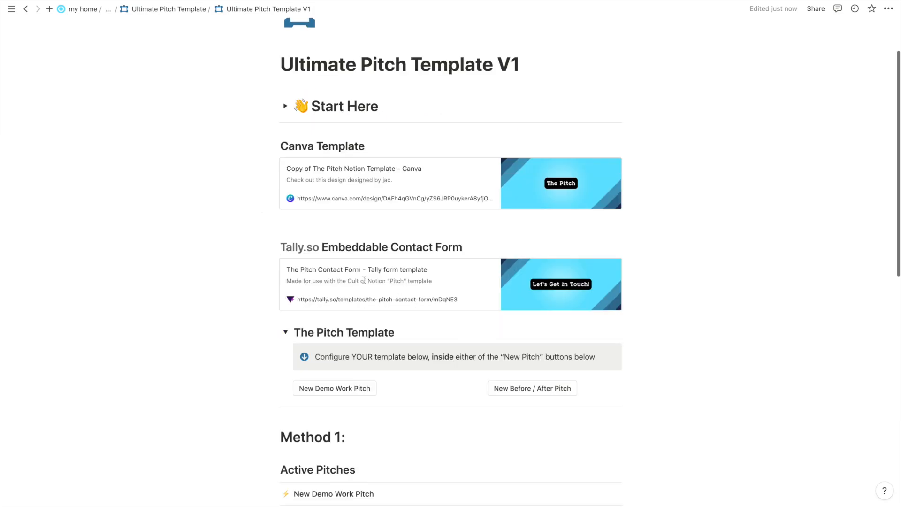
scroll(364, 280, "down", 7)
scroll(370, 288, "down", 3)
left_click(617, 193)
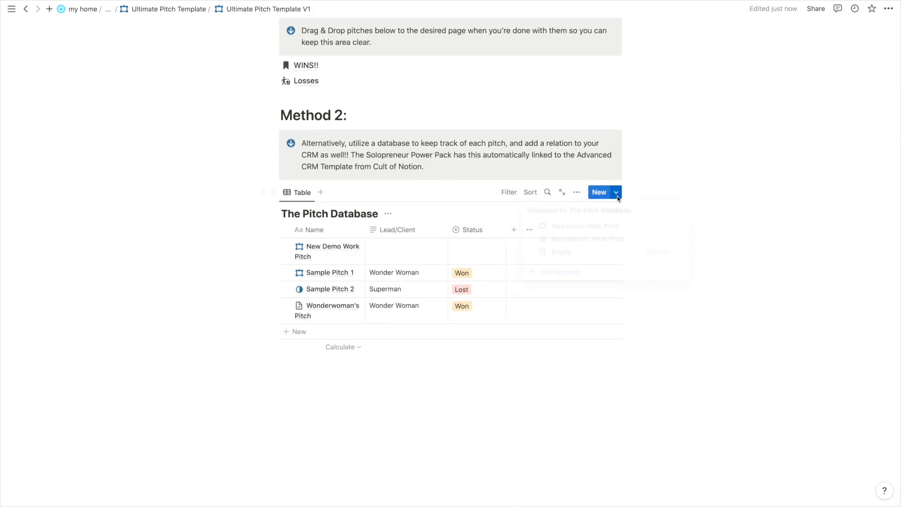
left_click(681, 229)
left_click(732, 225)
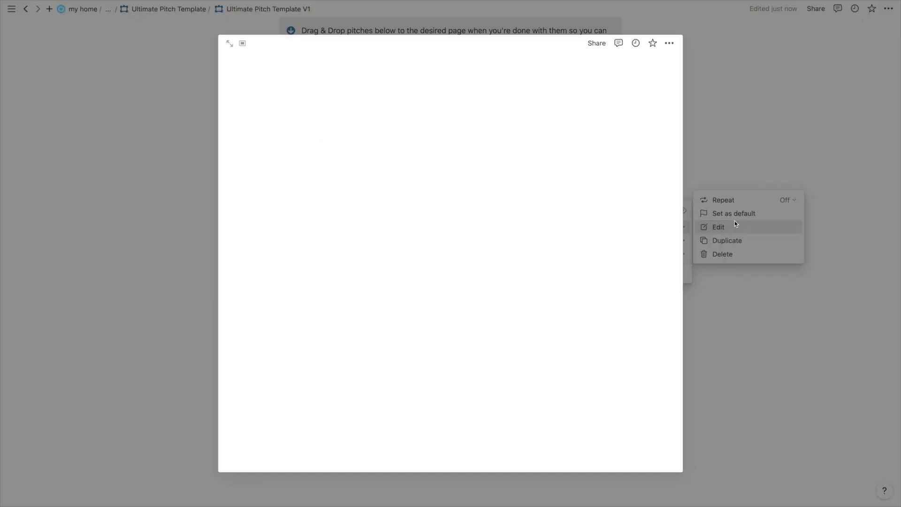
left_click(101, 298)
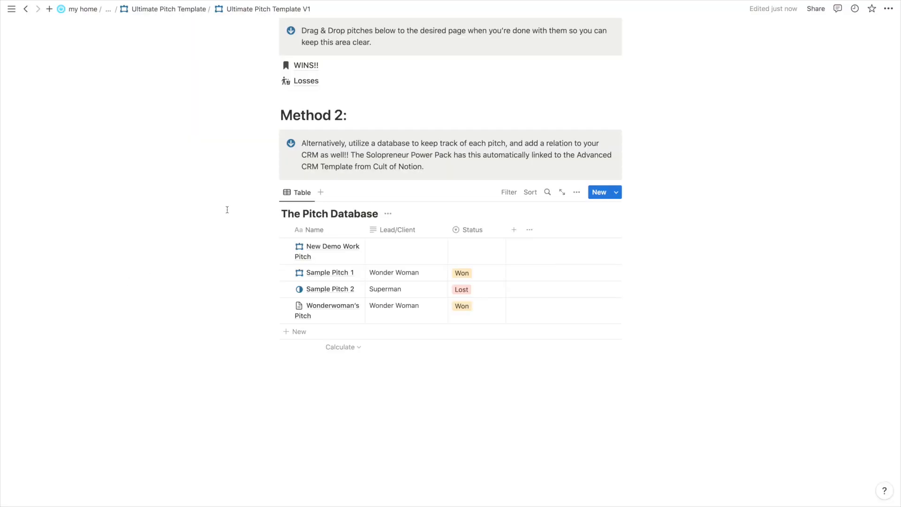
scroll(337, 224, "up", 5)
scroll(336, 224, "up", 2)
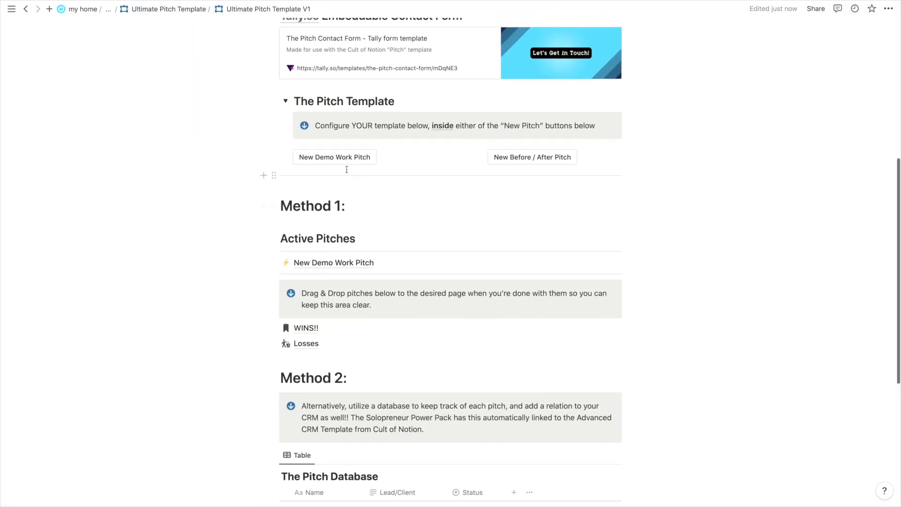
left_click(385, 158)
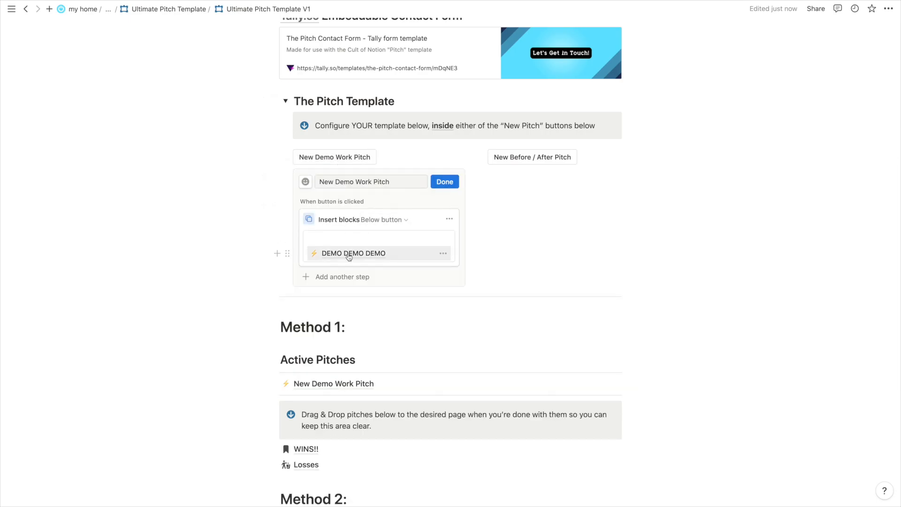
left_click(331, 384)
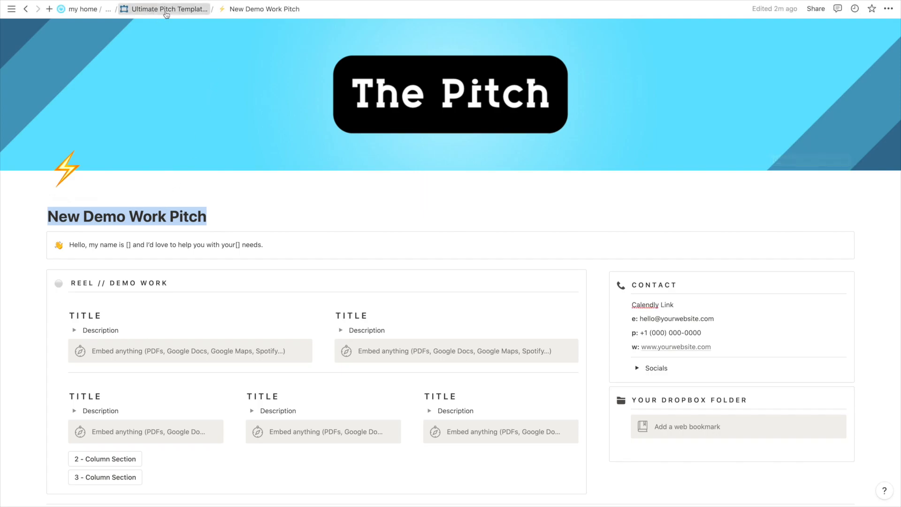
Return to Ultimate Pitch Template V1 and review The Pitch Database's templates list.
left_click(169, 9)
scroll(292, 247, "down", 5)
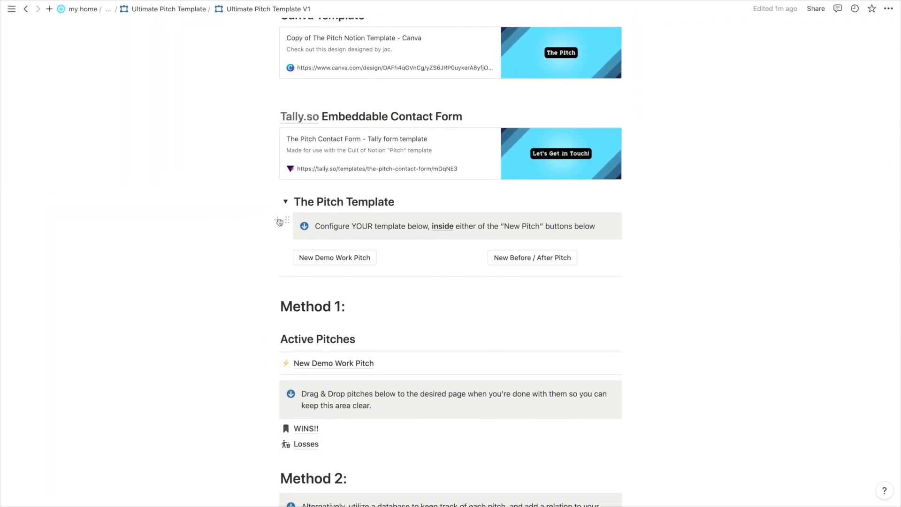
scroll(279, 221, "down", 2)
scroll(278, 220, "down", 2)
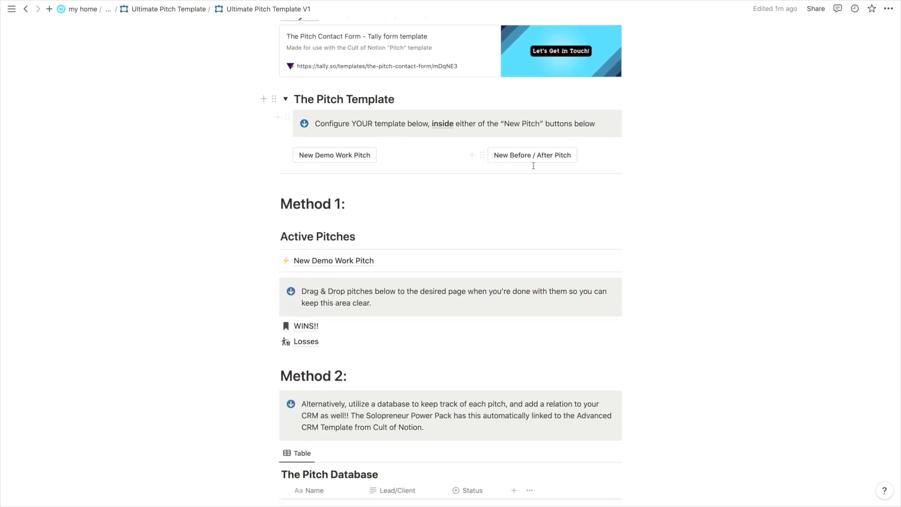
scroll(315, 276, "down", 8)
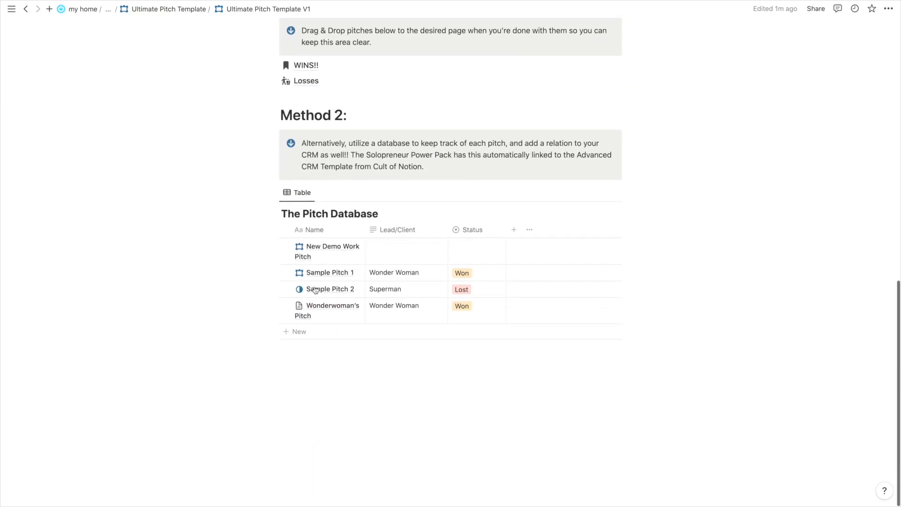
left_click(616, 192)
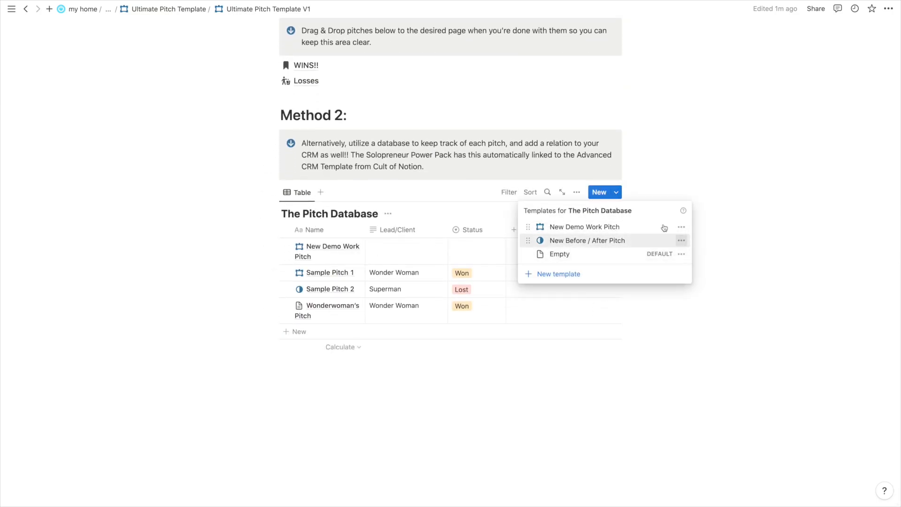
left_click(210, 235)
Inspect the New Demo Work Pitch button's settings and scroll back to the page top.
scroll(209, 235, "up", 5)
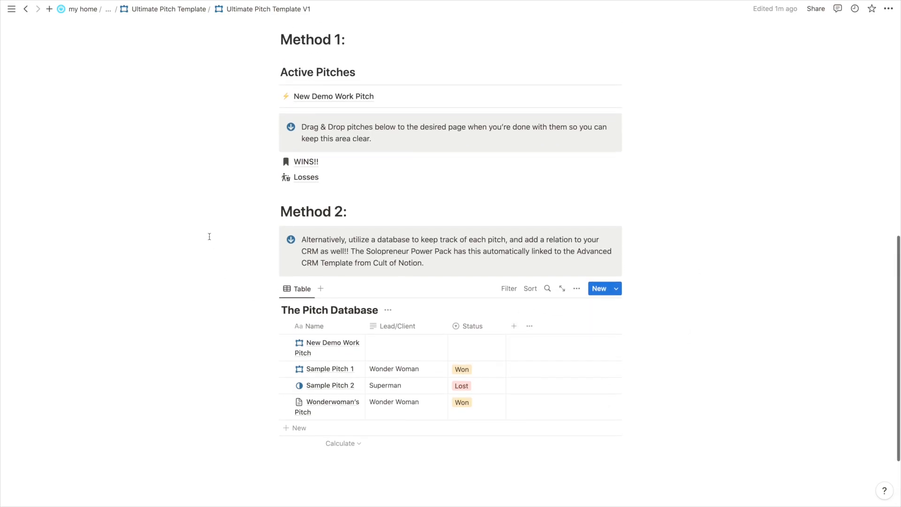
left_click(384, 129)
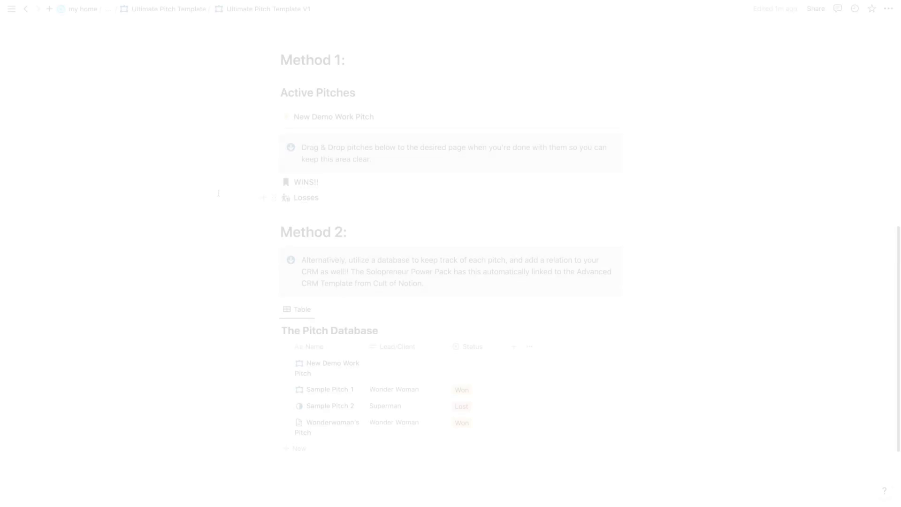
scroll(218, 193, "down", 3)
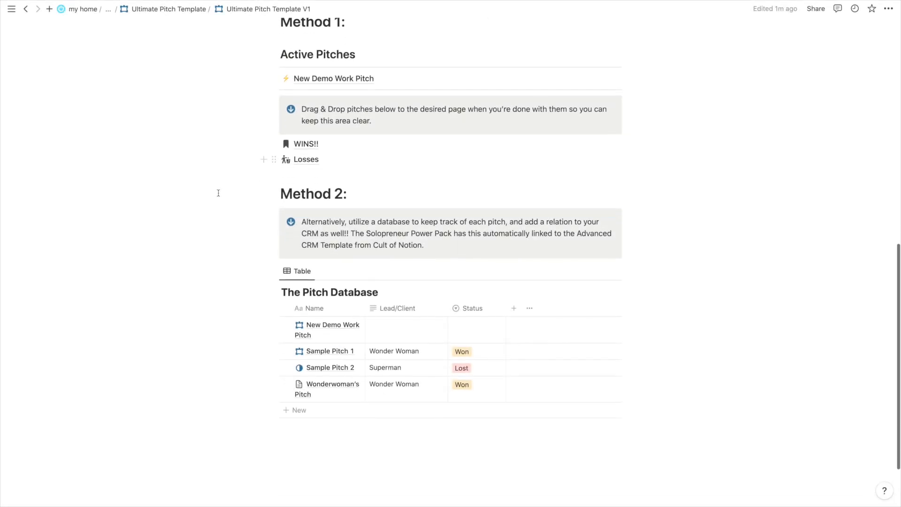
scroll(219, 193, "up", 10)
scroll(218, 193, "up", 2)
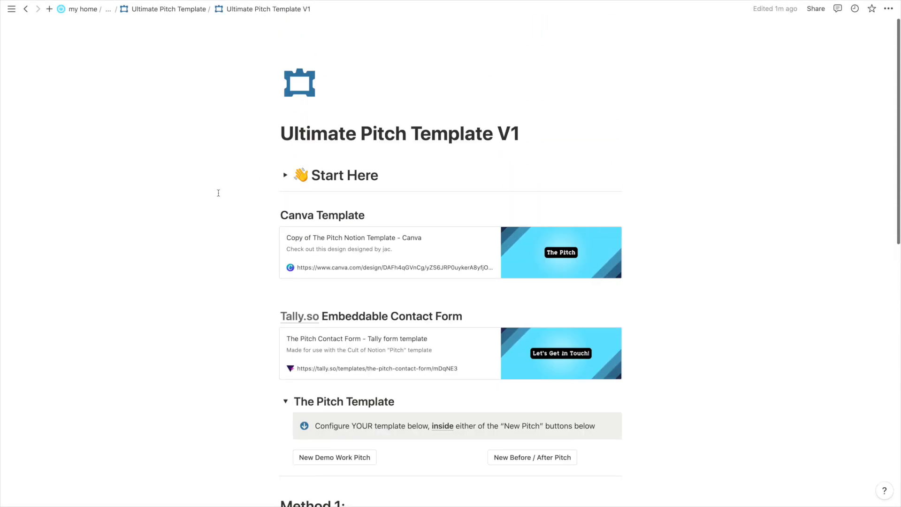